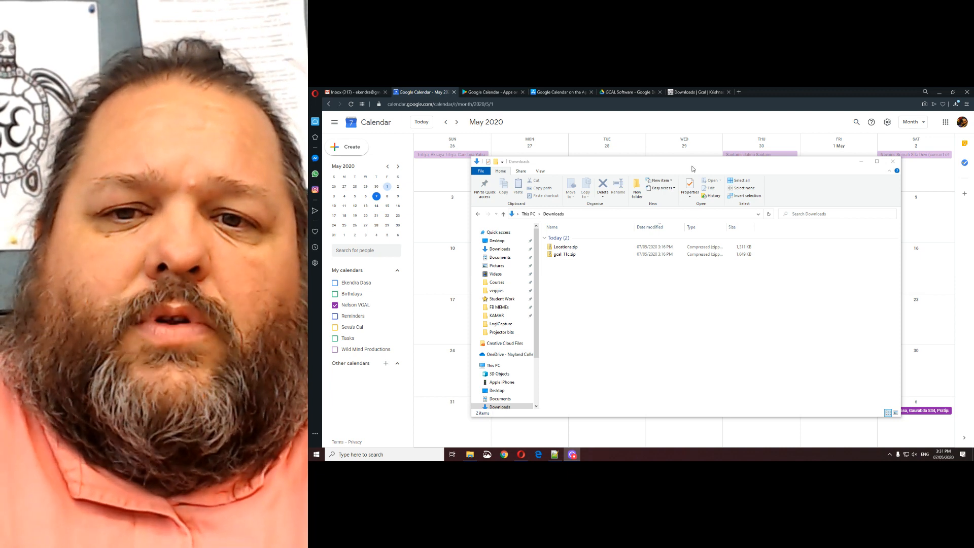
pyautogui.moveTo(694, 168); pyautogui.dragTo(683, 153)
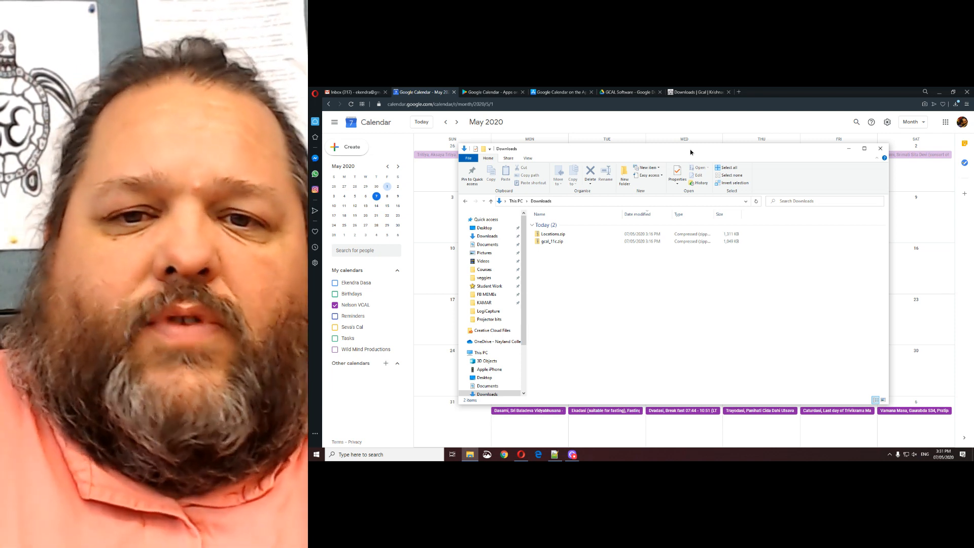
pyautogui.moveTo(688, 154); pyautogui.dragTo(691, 152)
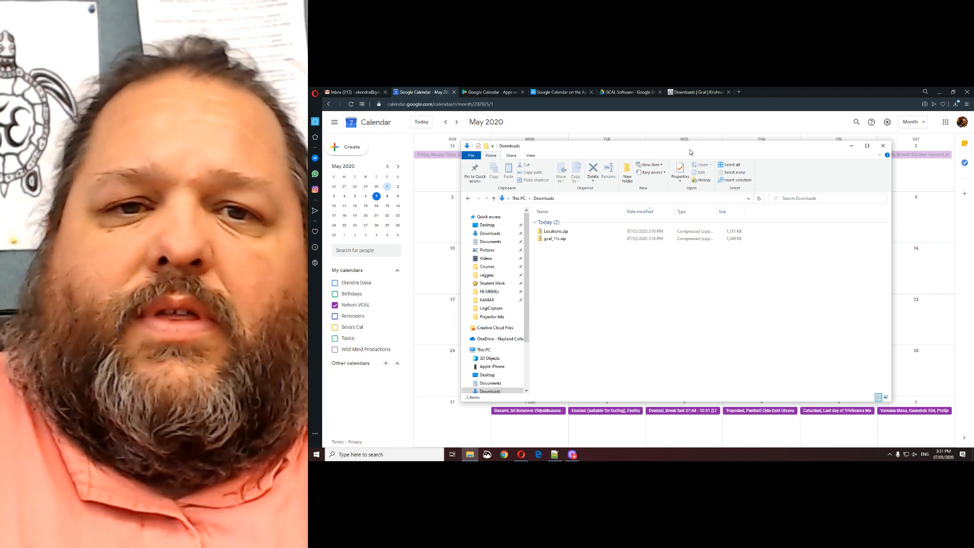
pyautogui.moveTo(686, 156); pyautogui.dragTo(667, 157)
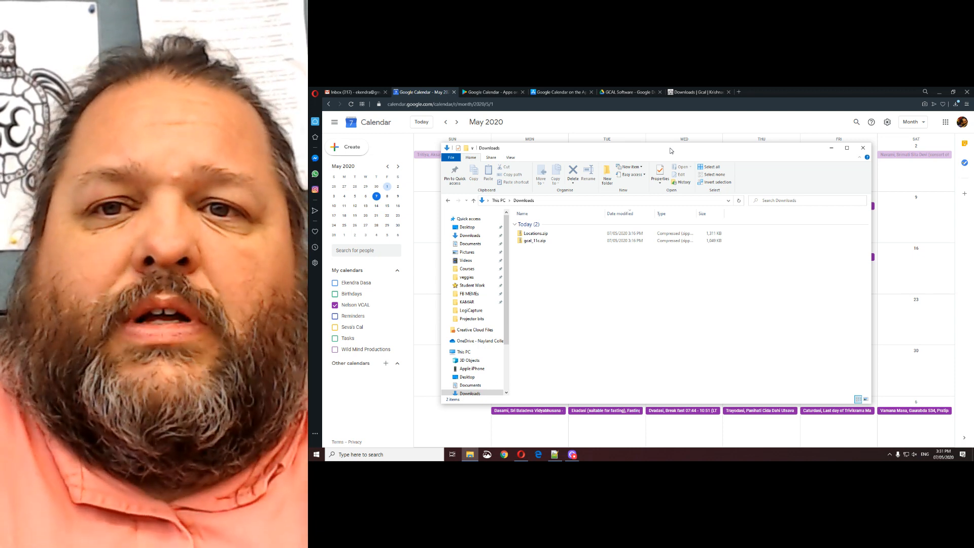
pyautogui.moveTo(671, 151); pyautogui.dragTo(674, 152)
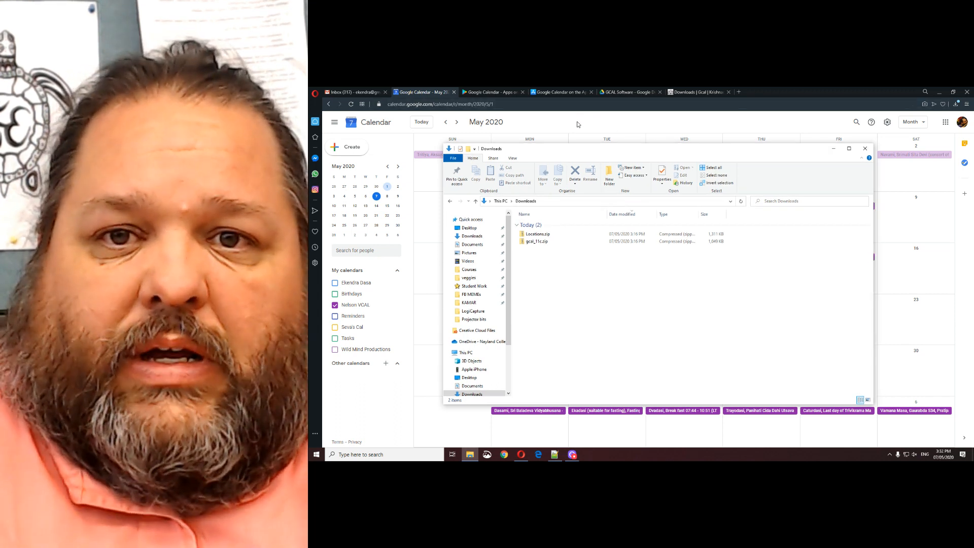
# Bring up the KrishnaDays Gcal downloads page to examine the available Locations, Windows and Macintosh files.
pyautogui.click(696, 92)
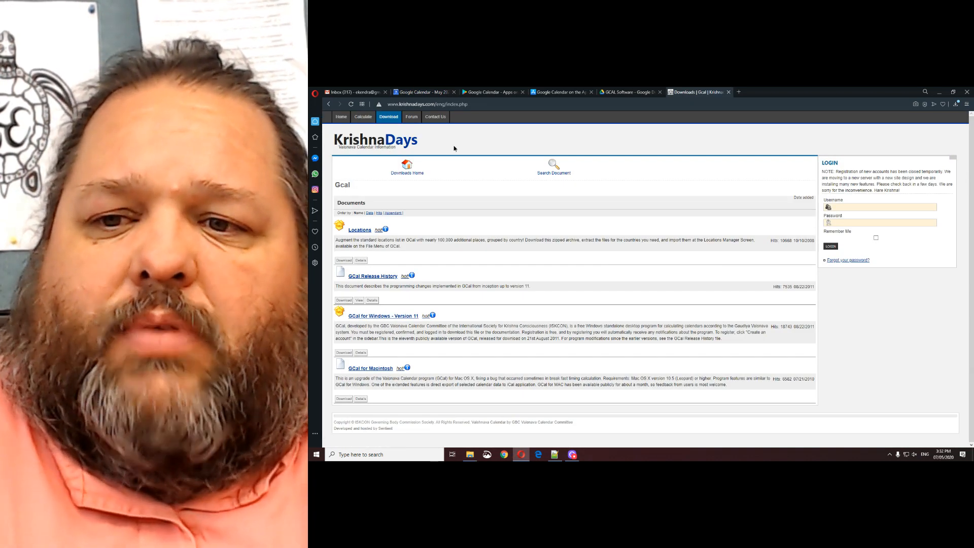
pyautogui.moveTo(457, 151); pyautogui.dragTo(465, 179)
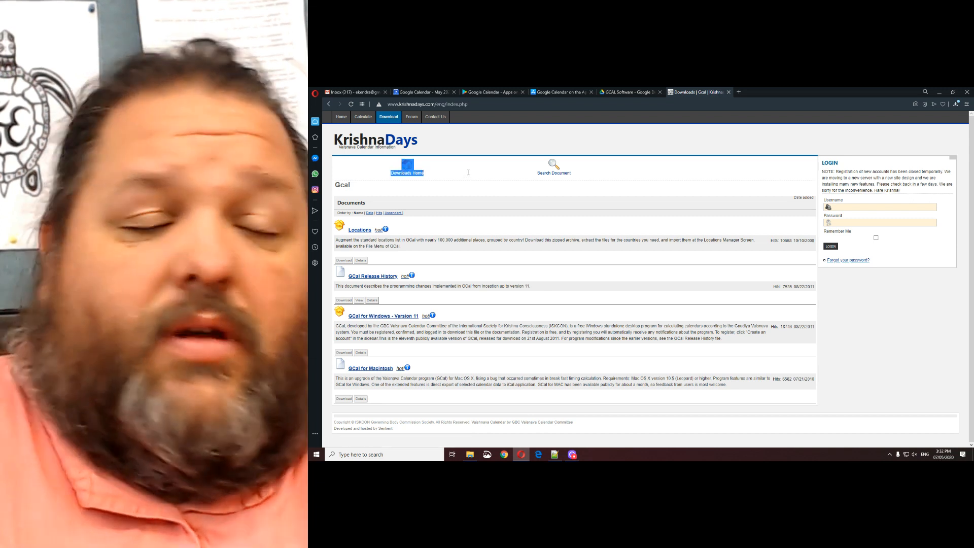
pyautogui.click(470, 138)
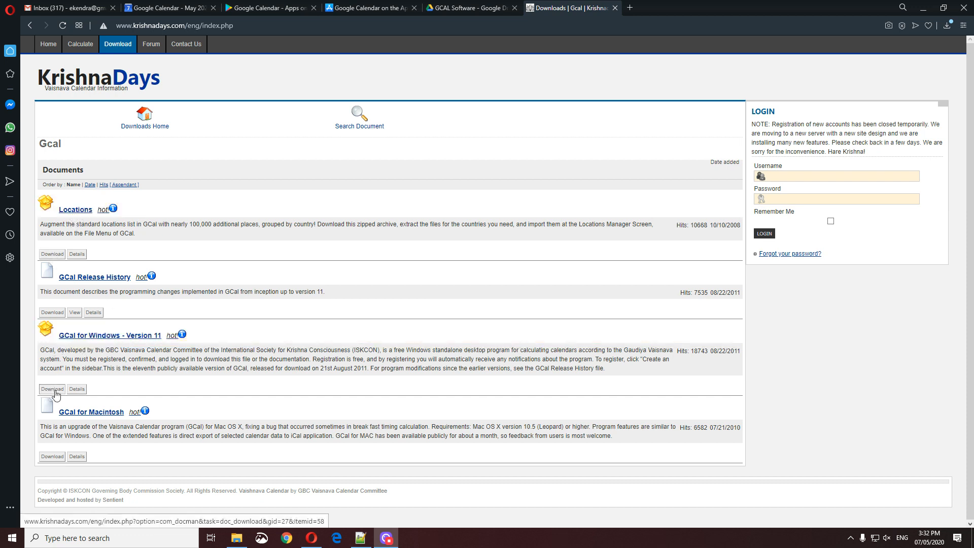
# Review the krishnadays.com and tinyurl.com/GCAL108 addresses in Notepad++, and view the GCAL Software folder in Google Drive.
pyautogui.click(361, 539)
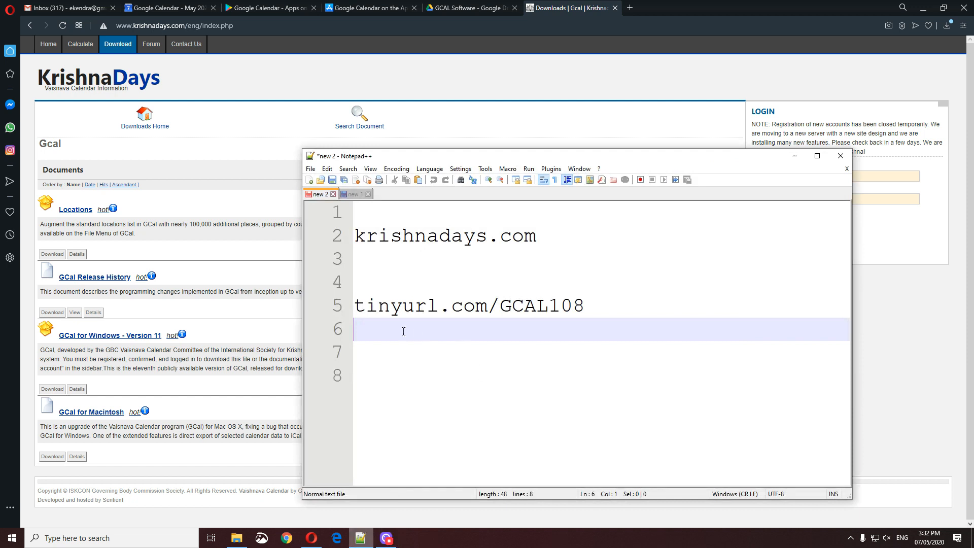
pyautogui.click(467, 259)
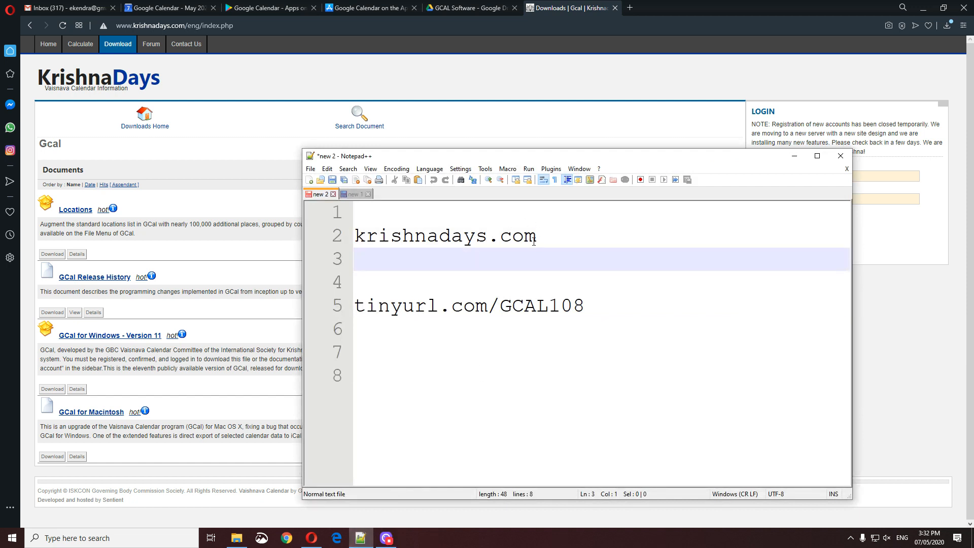
pyautogui.click(511, 284)
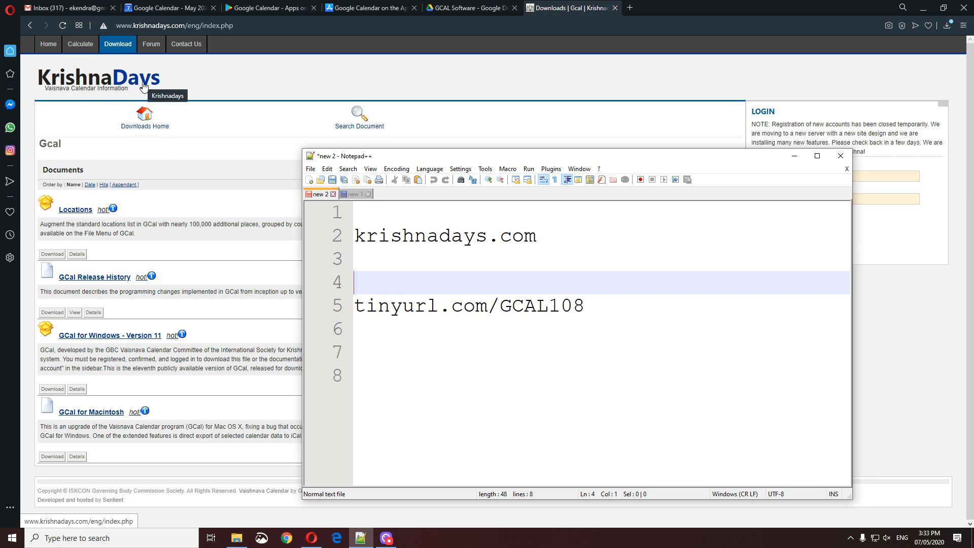
pyautogui.click(476, 334)
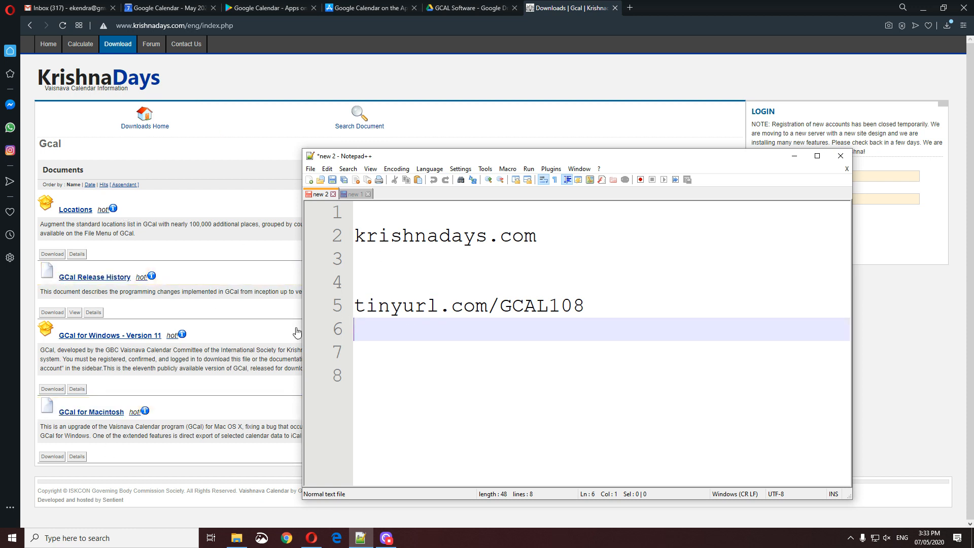
pyautogui.click(469, 348)
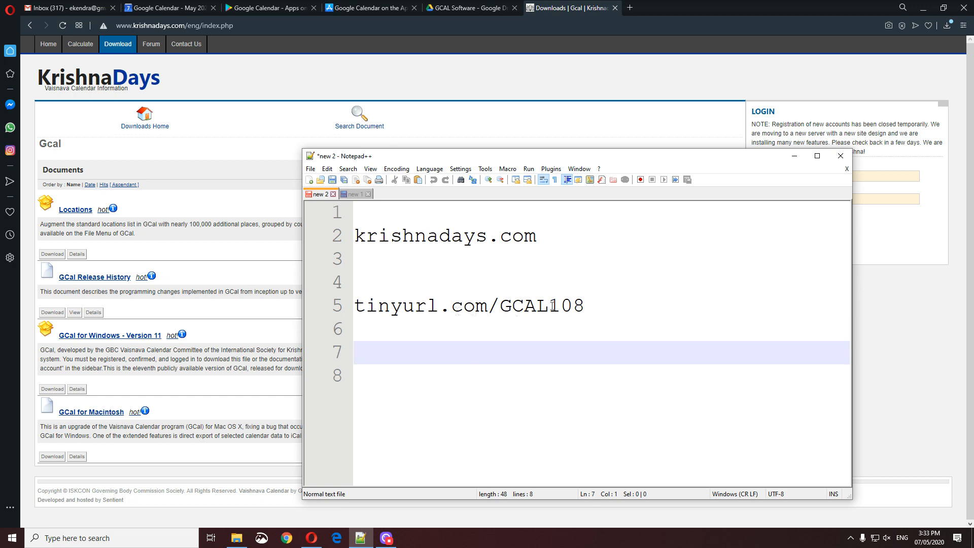
pyautogui.moveTo(585, 306); pyautogui.dragTo(355, 306)
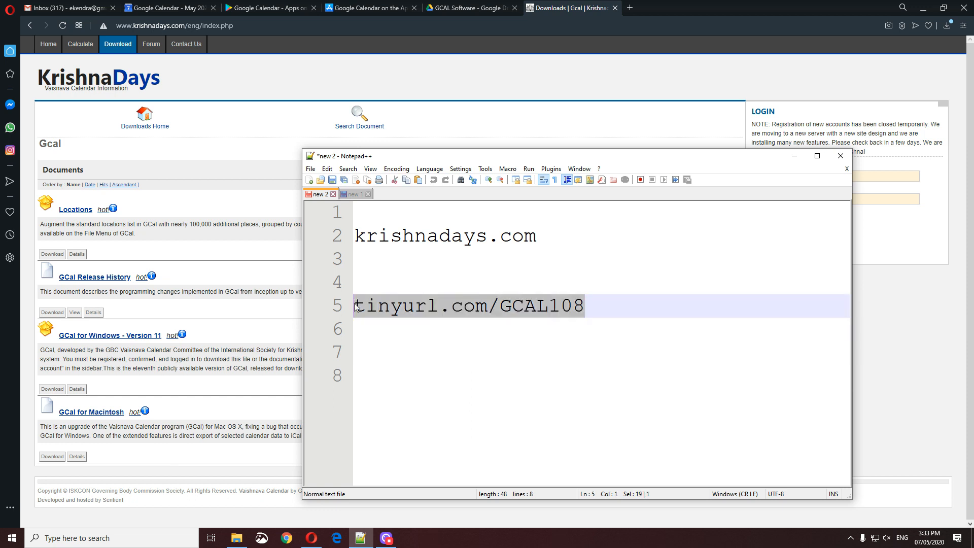
pyautogui.click(389, 324)
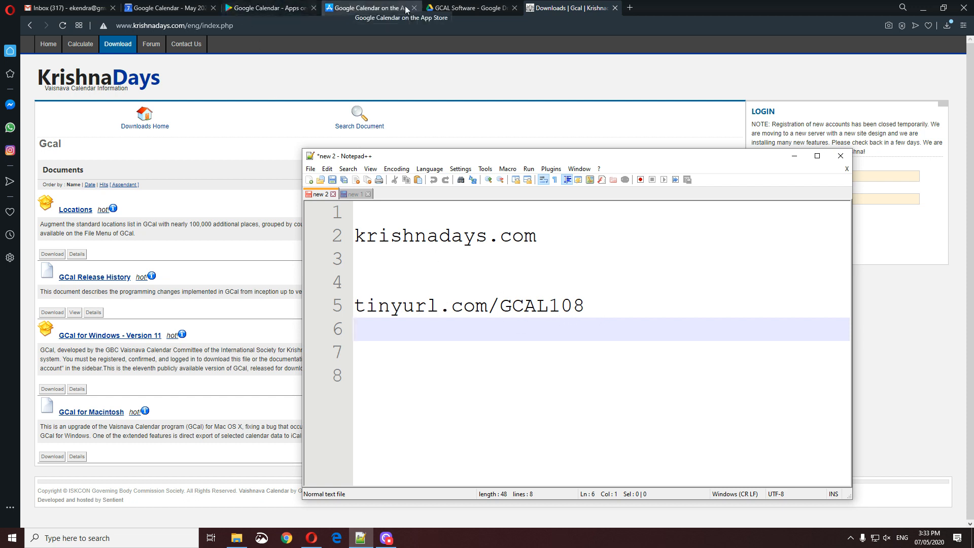
pyautogui.click(455, 11)
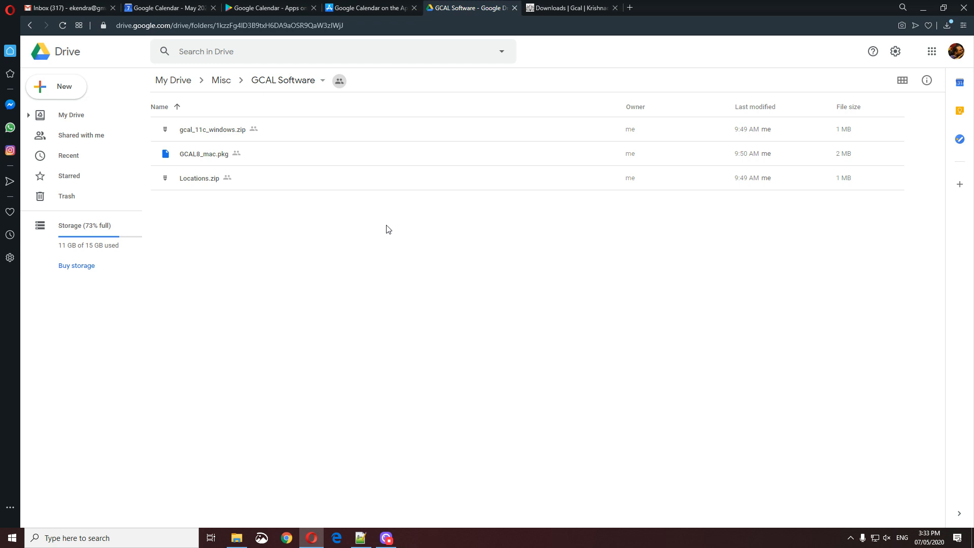
# Close the App Store and Google Play pages for Google Calendar and return to the May 2020 calendar.
pyautogui.click(378, 9)
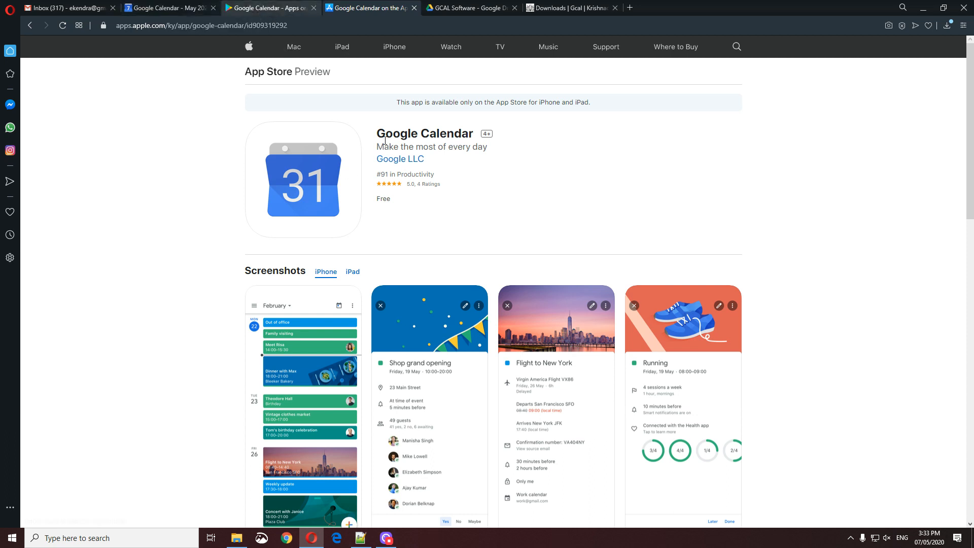
pyautogui.click(413, 8)
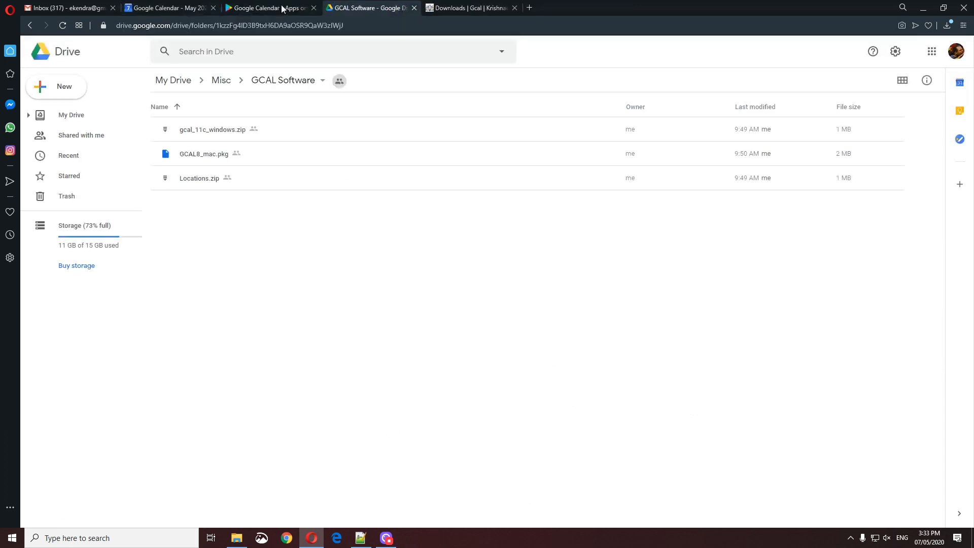
pyautogui.click(285, 9)
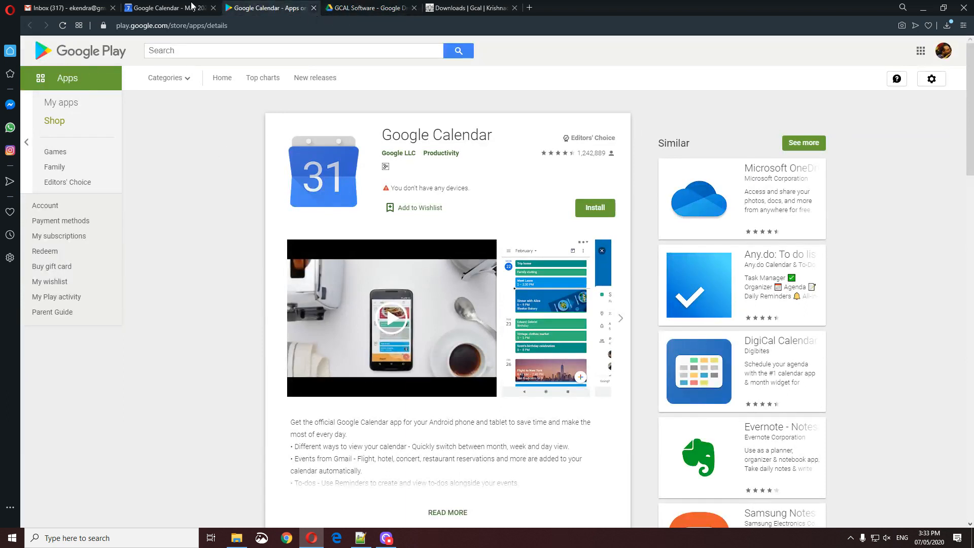
pyautogui.hotkey('ctrl', 'w')
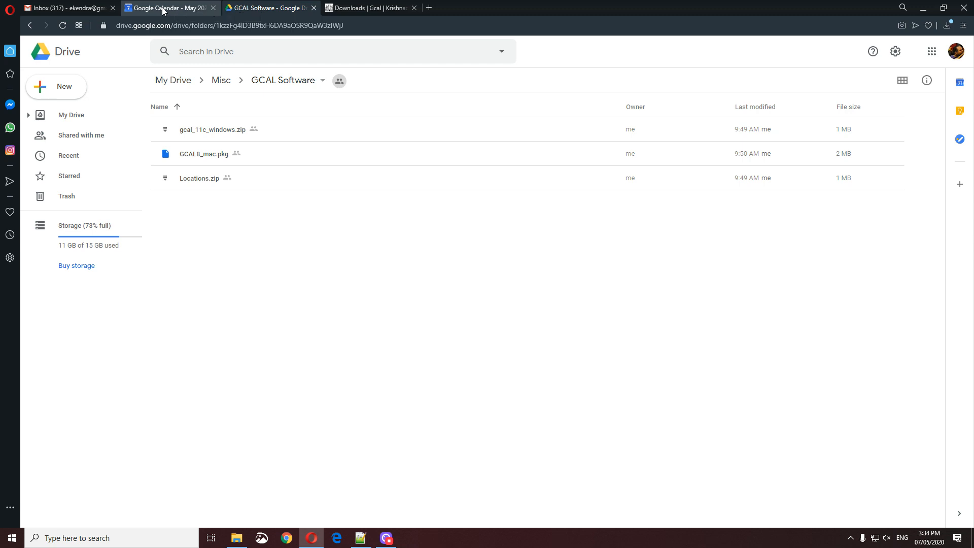
pyautogui.click(163, 12)
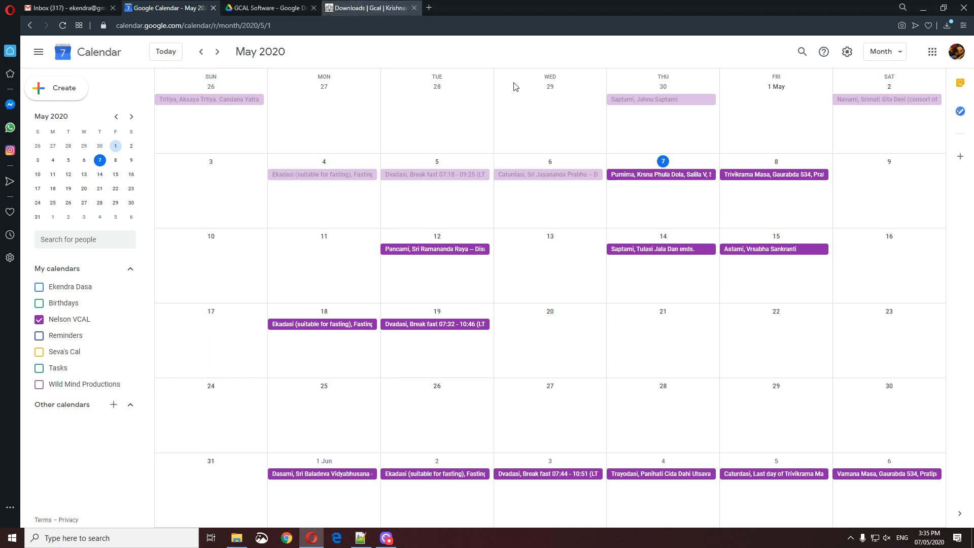
# Check the noted addresses in Notepad++ and read the Locations file's description on the KrishnaDays downloads page.
pyautogui.click(372, 8)
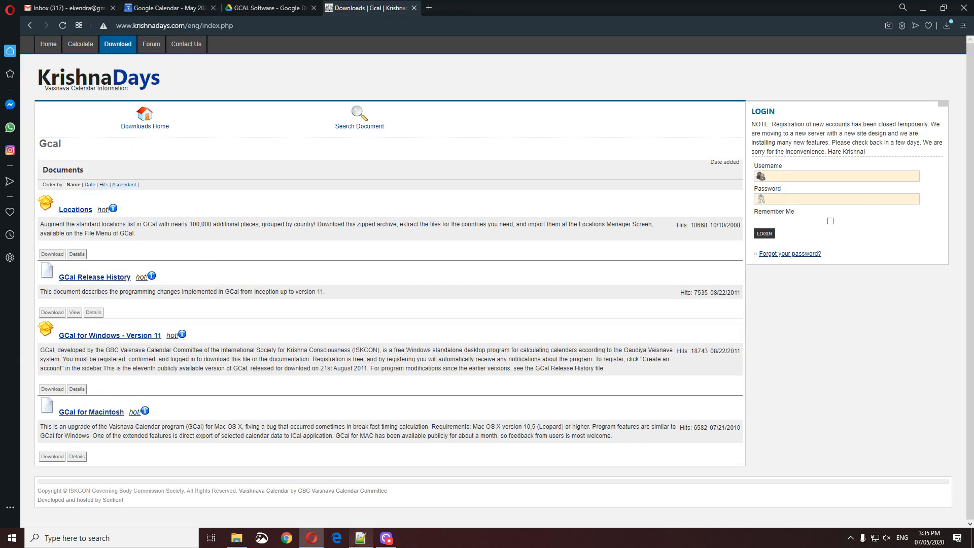
pyautogui.click(360, 538)
pyautogui.click(379, 251)
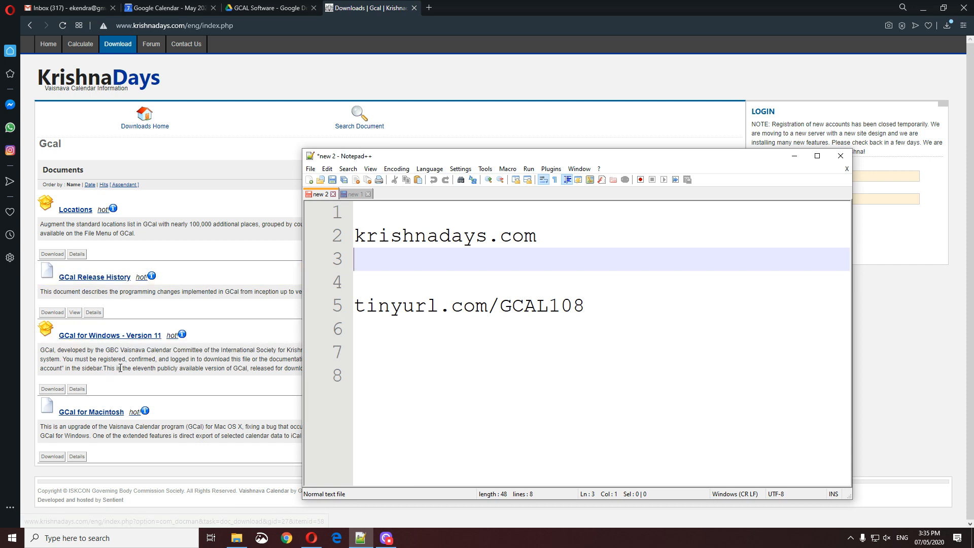
pyautogui.click(90, 349)
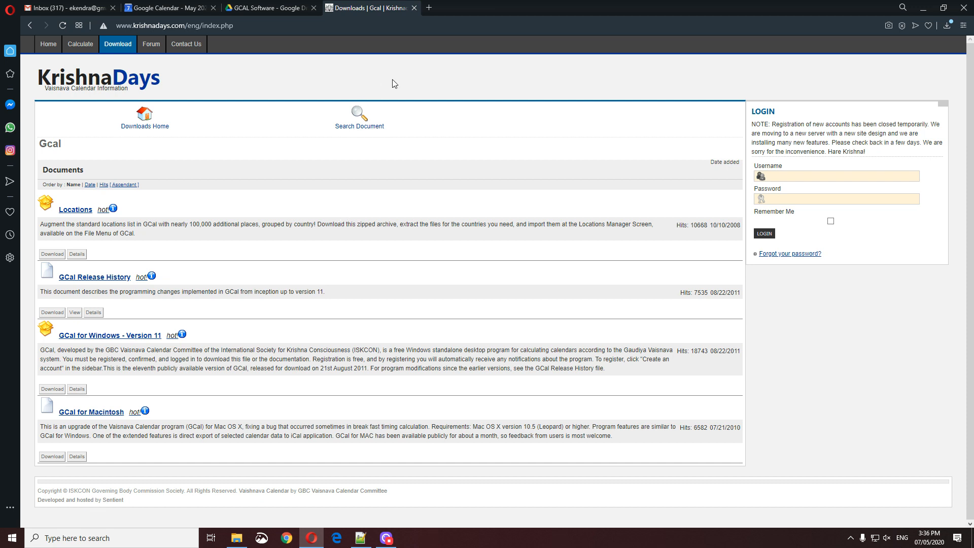
pyautogui.doubleClick(281, 226)
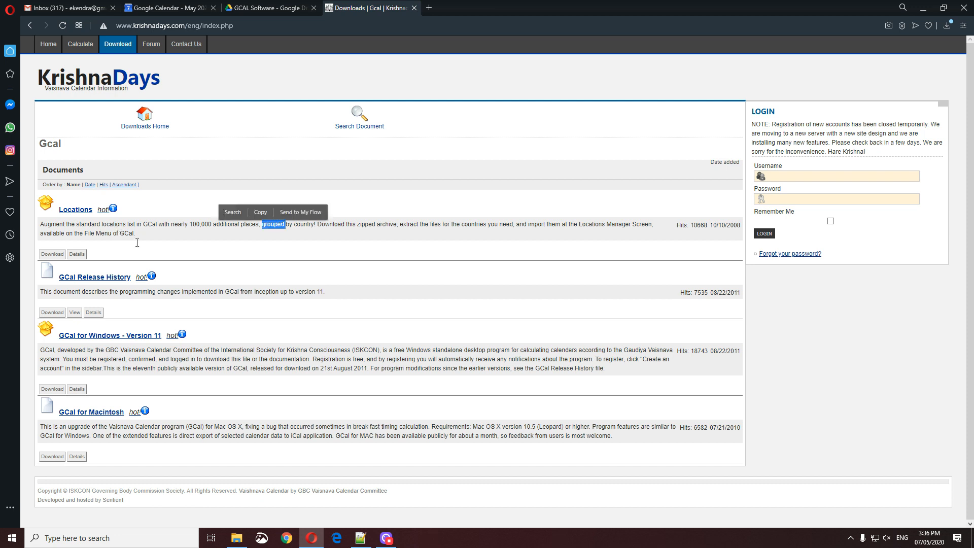
pyautogui.moveTo(118, 233); pyautogui.dragTo(116, 224)
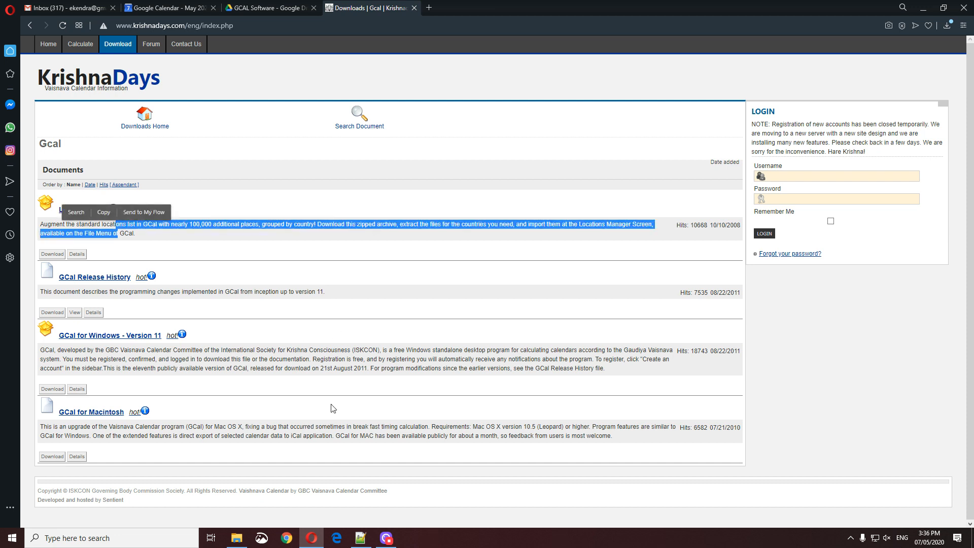
# View the GCAL Software folder in Google Drive with the Notepad++ note of download addresses placed beside its file names.
pyautogui.click(270, 8)
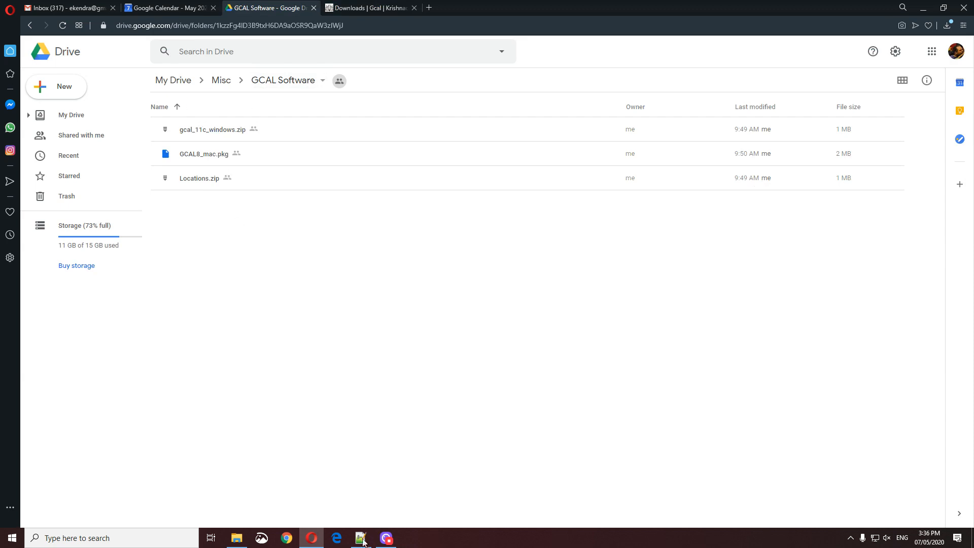
pyautogui.hotkey('alt', 'Tab')
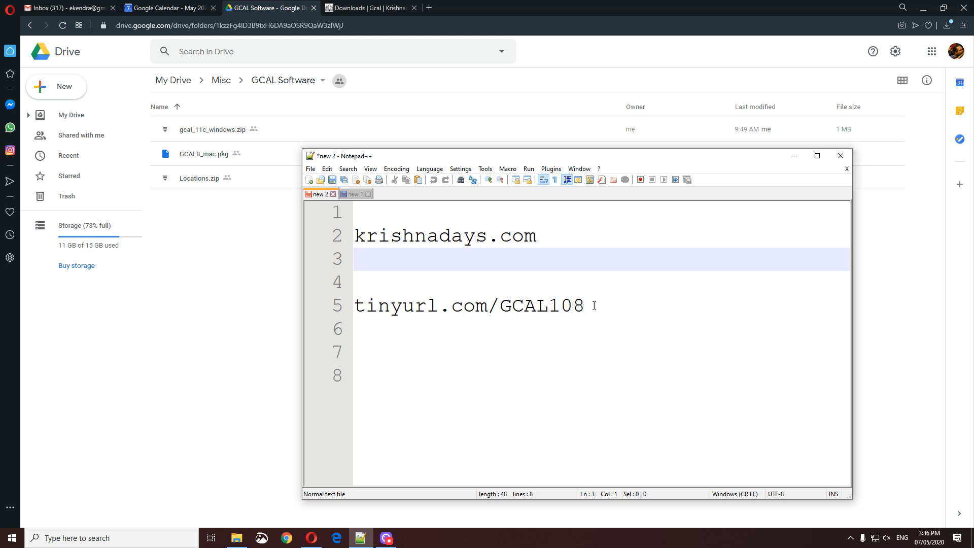
pyautogui.click(597, 329)
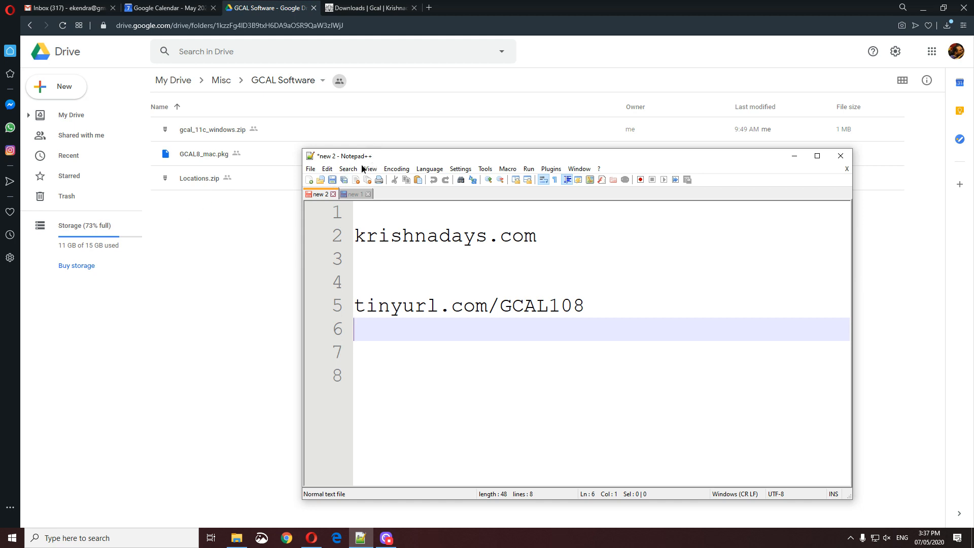
pyautogui.moveTo(399, 160); pyautogui.dragTo(374, 160)
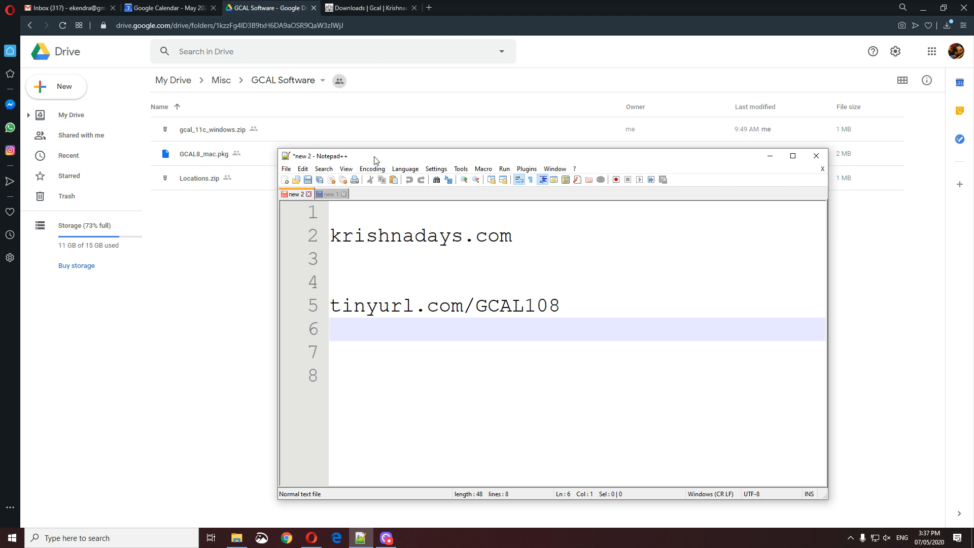
pyautogui.moveTo(357, 160); pyautogui.dragTo(394, 141)
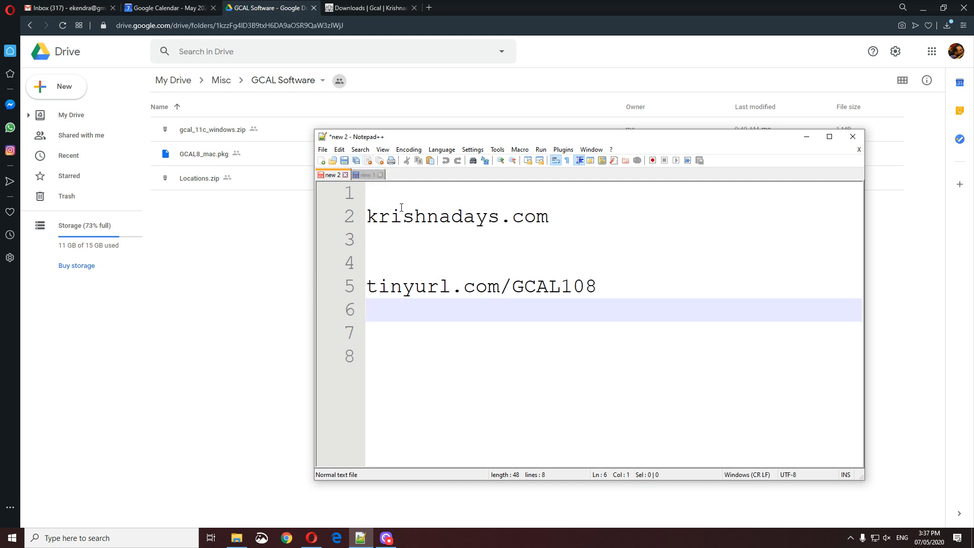
pyautogui.click(464, 341)
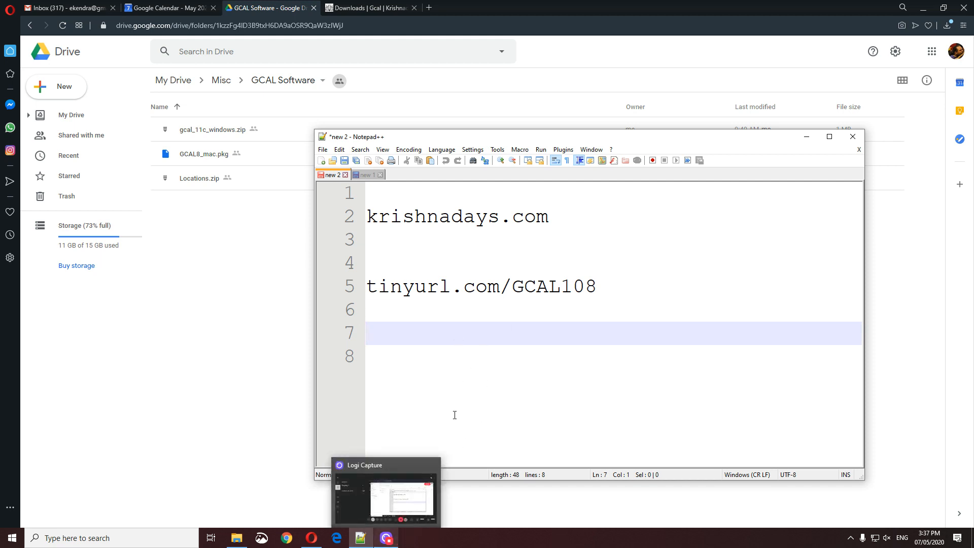
pyautogui.click(470, 358)
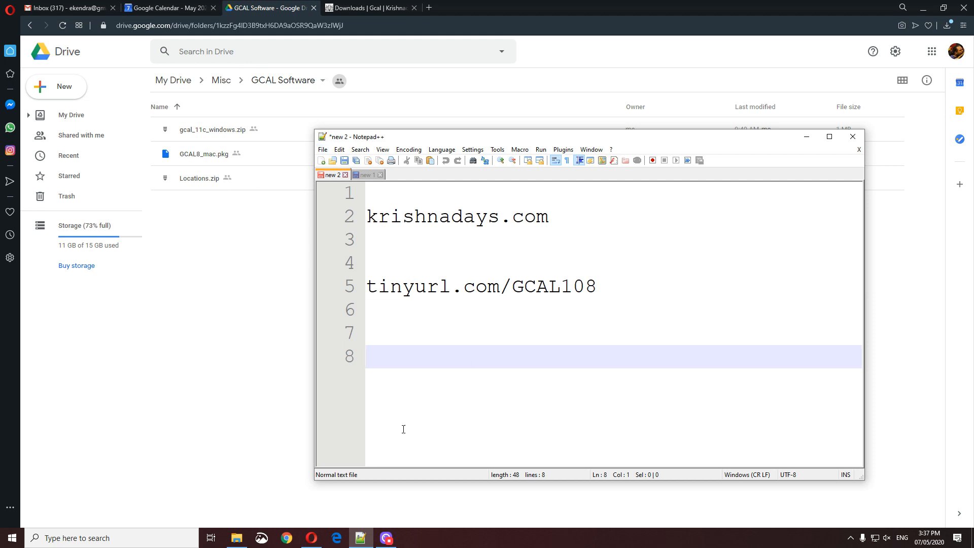
# Extract gcal_11c.zip into a gcal_11c folder inside Downloads and close the window showing the extracted files.
pyautogui.click(236, 538)
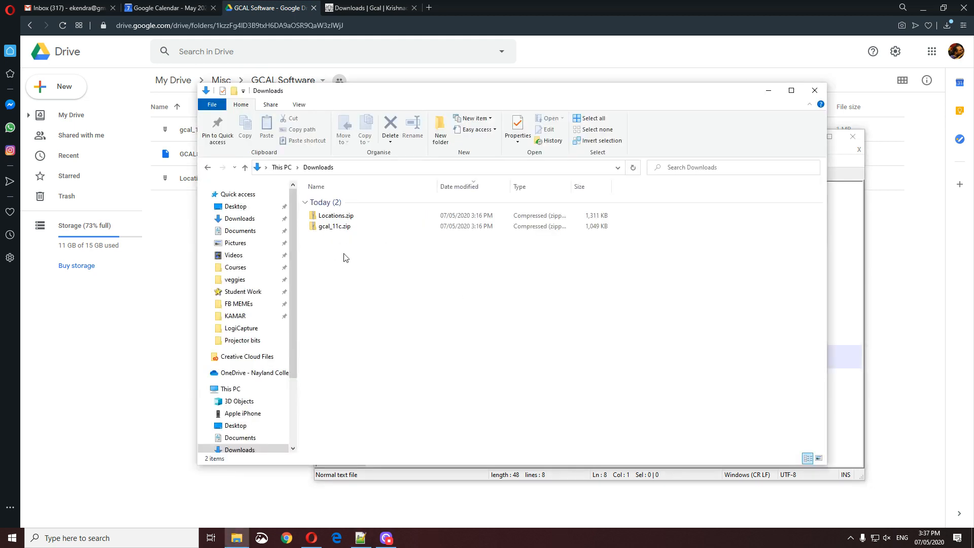
pyautogui.click(329, 229)
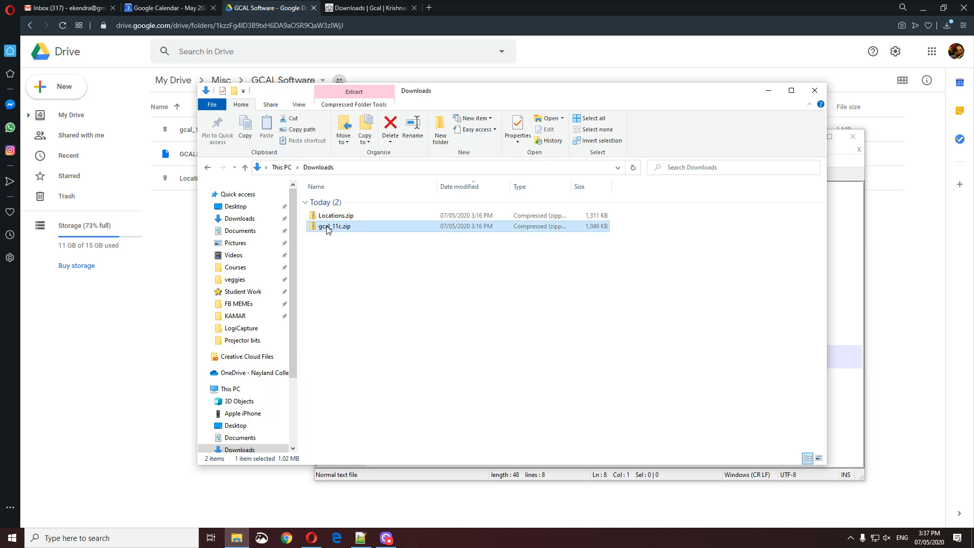
pyautogui.doubleClick(327, 227)
pyautogui.rightClick(327, 228)
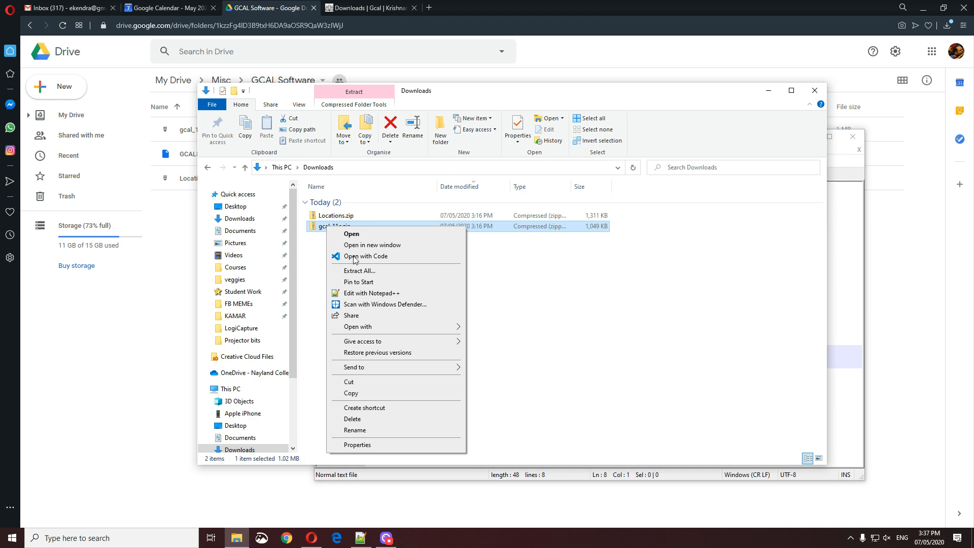
pyautogui.click(317, 230)
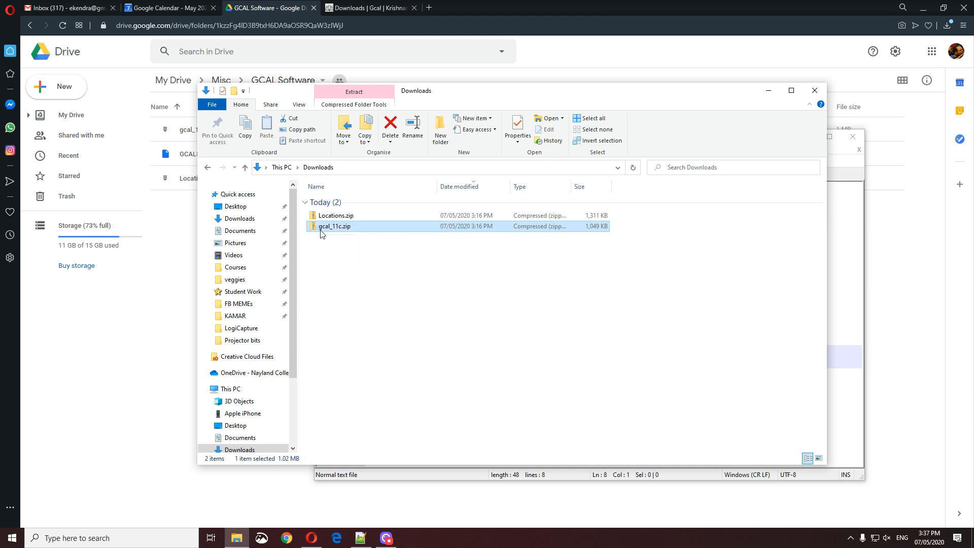
pyautogui.rightClick(316, 227)
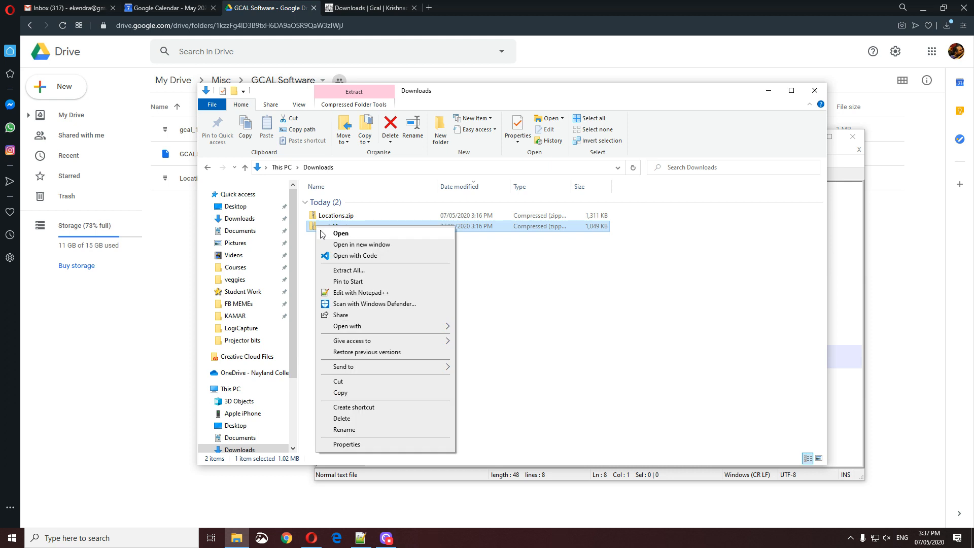
pyautogui.click(344, 270)
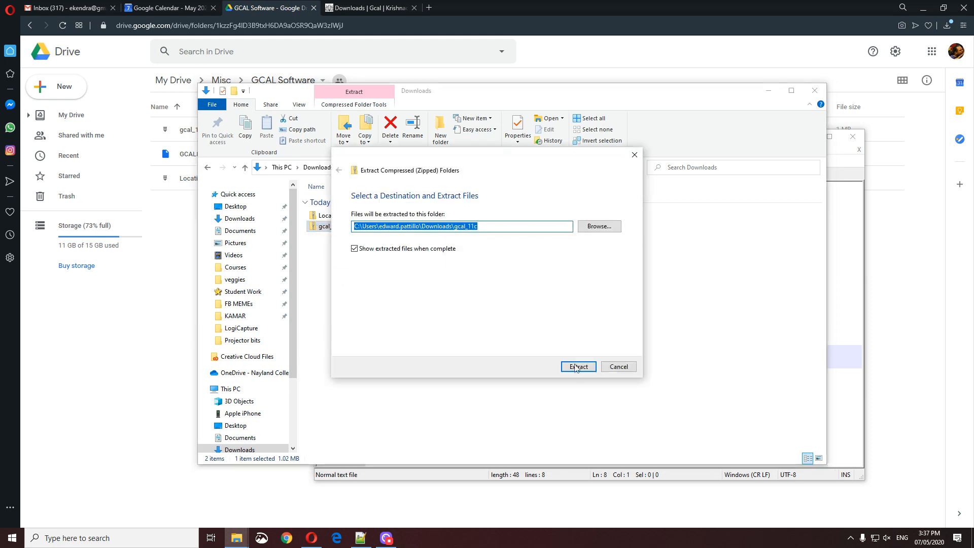
pyautogui.click(579, 367)
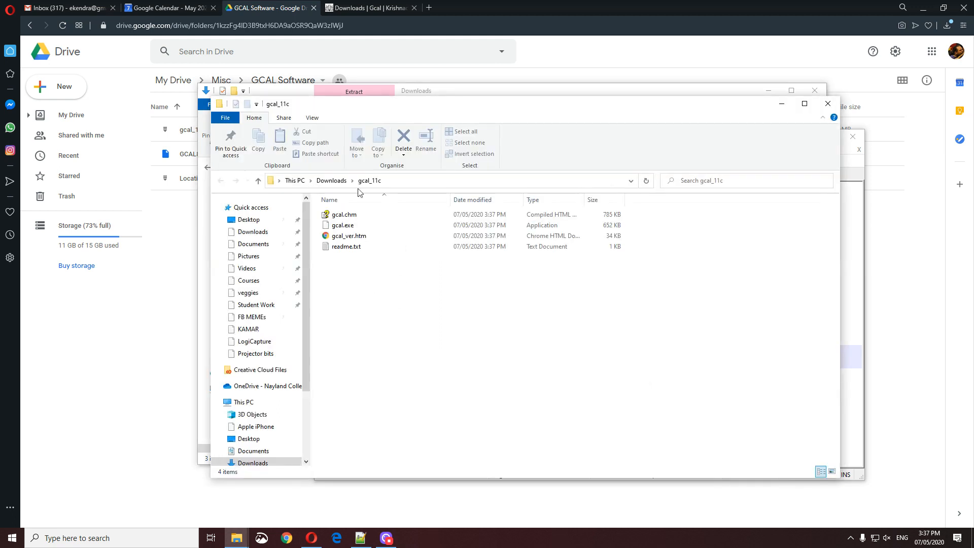
pyautogui.moveTo(355, 105); pyautogui.dragTo(368, 111)
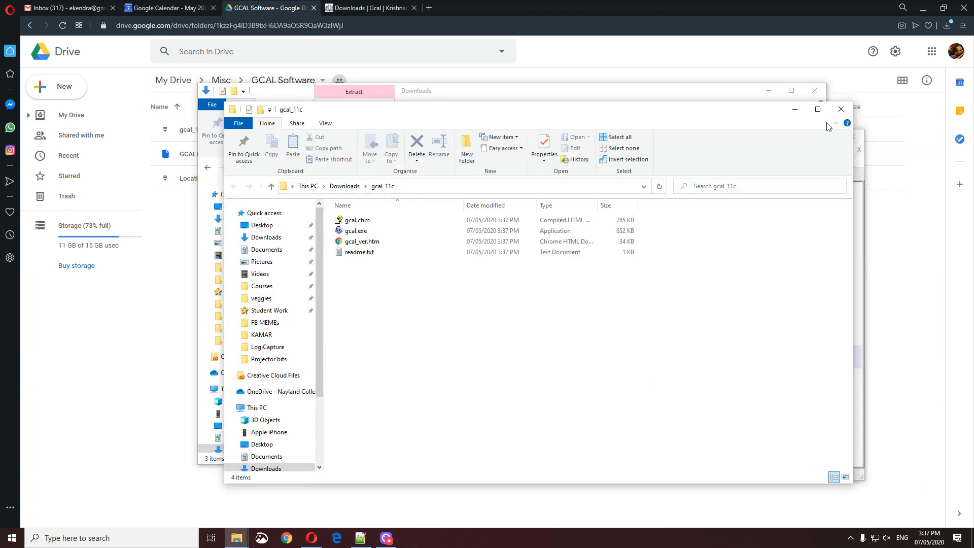
pyautogui.click(846, 111)
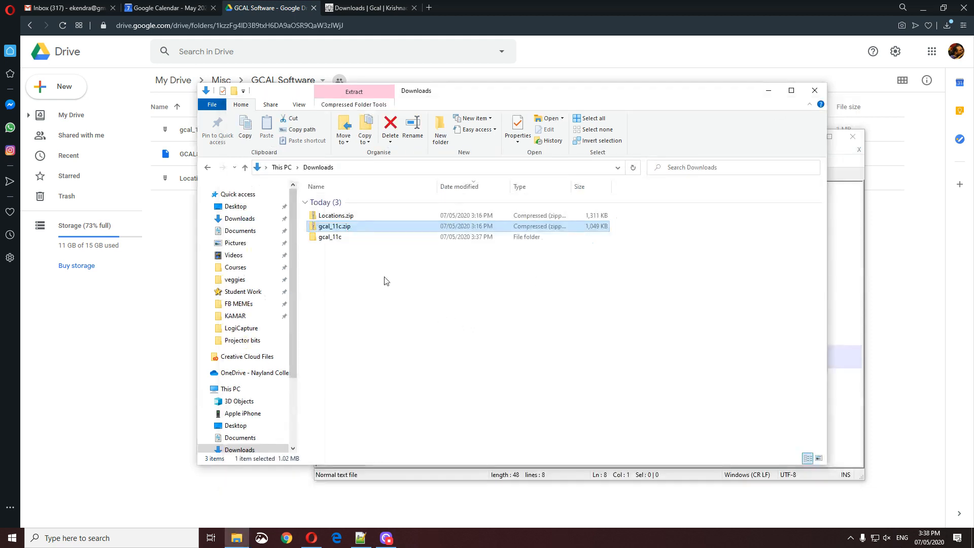
# Delete the gcal_11c.zip archive from Downloads, keeping the extracted gcal_11c folder.
pyautogui.click(335, 241)
pyautogui.click(339, 228)
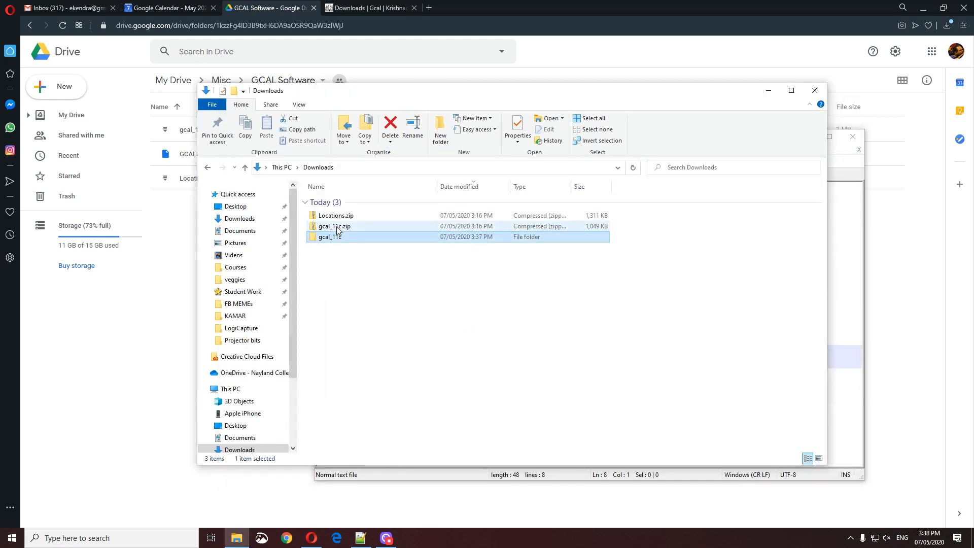
pyautogui.click(392, 125)
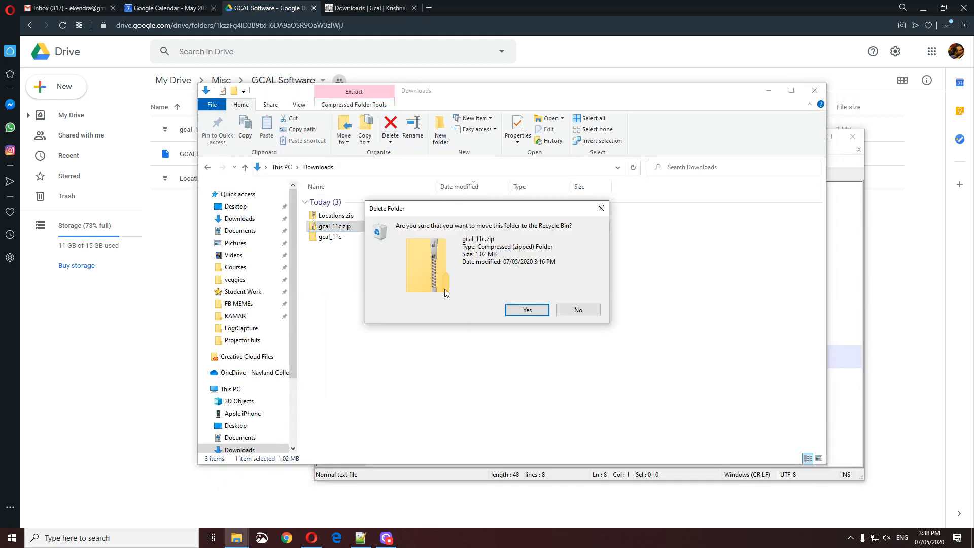
pyautogui.click(522, 311)
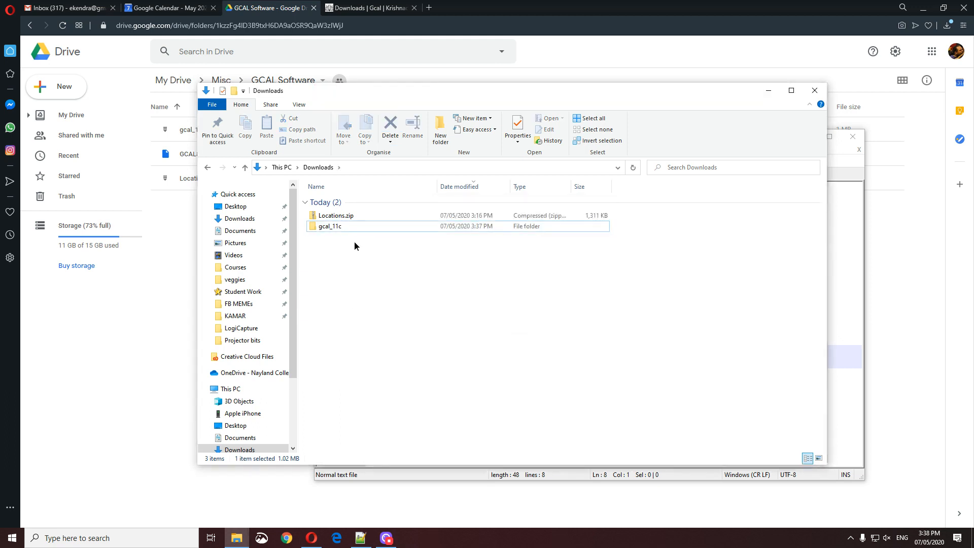
# Extract Locations.zip into a Locations folder in Downloads without showing the extracted files, and move the progress window aside.
pyautogui.click(334, 217)
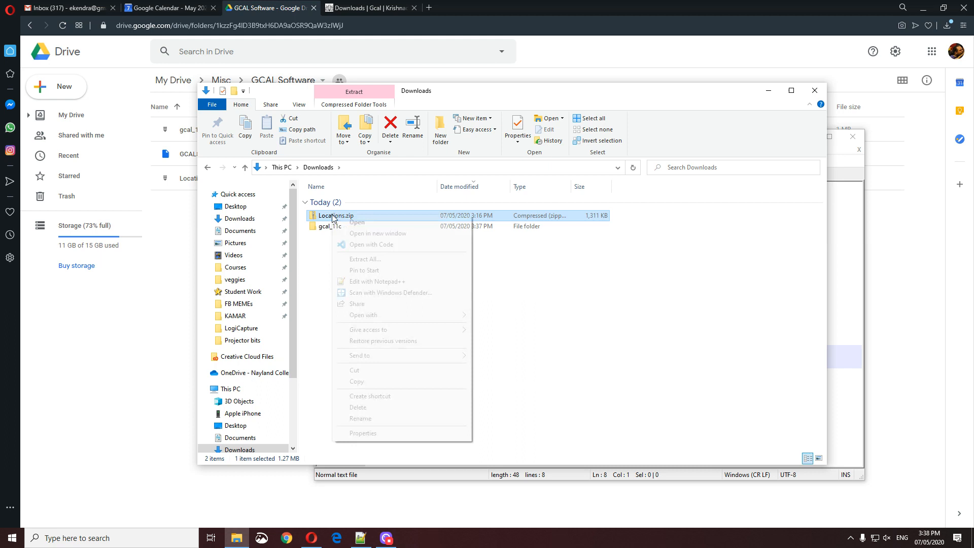
pyautogui.click(373, 260)
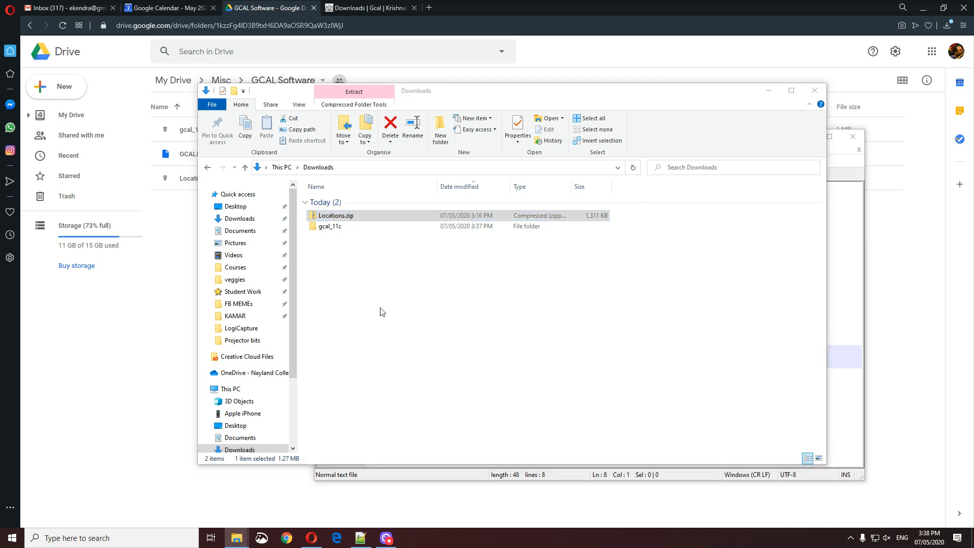
pyautogui.click(355, 250)
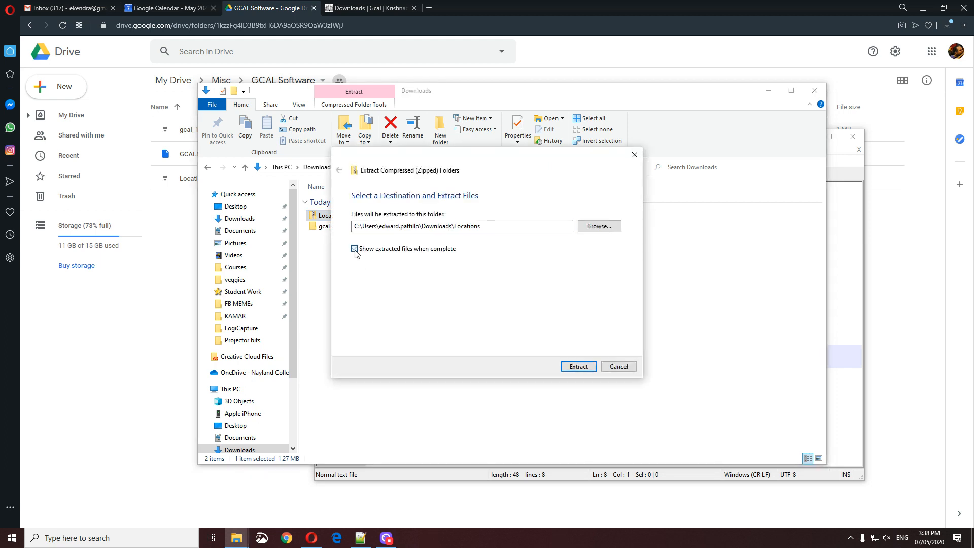
pyautogui.click(585, 367)
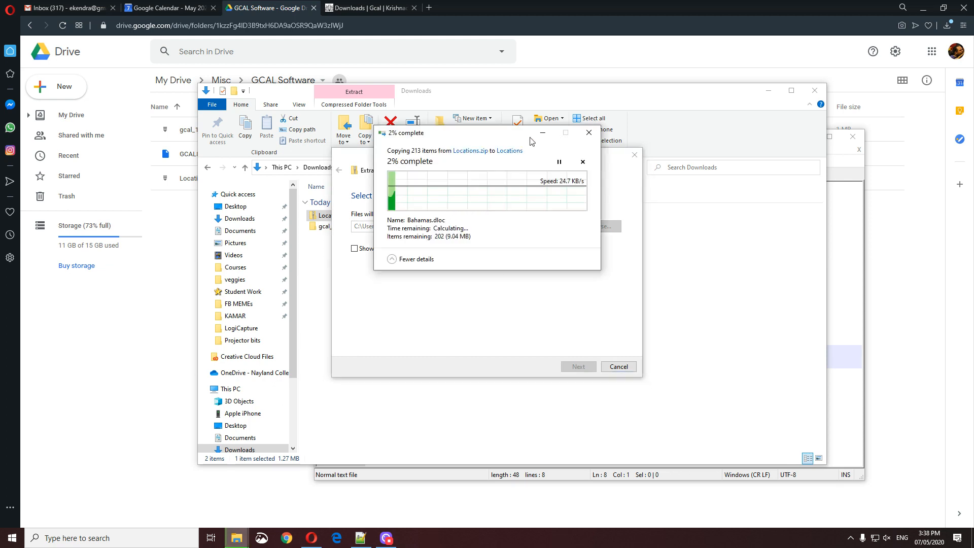
pyautogui.moveTo(510, 136); pyautogui.dragTo(710, 63)
pyautogui.click(701, 418)
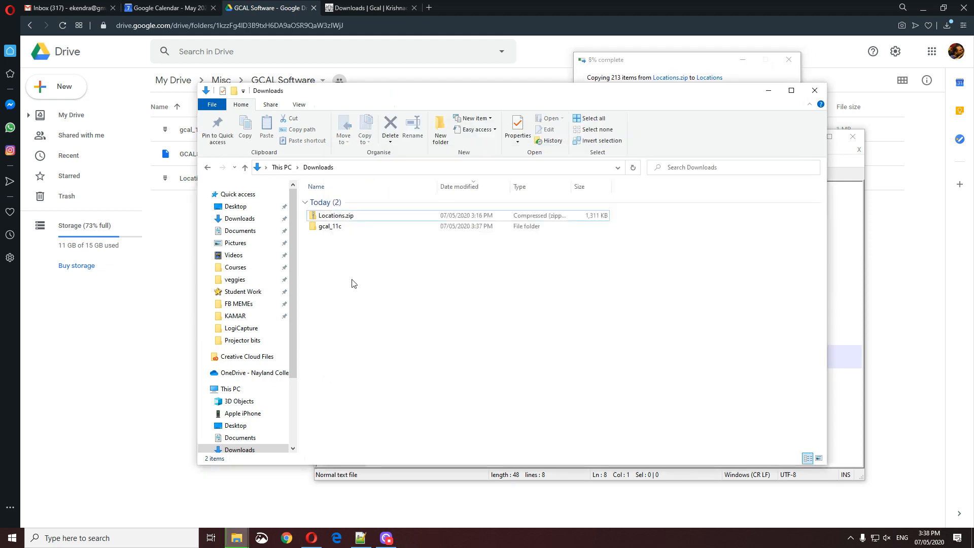
# Launch gcal.exe from the gcal_11c folder and dismiss the Tip of the Day.
pyautogui.click(325, 238)
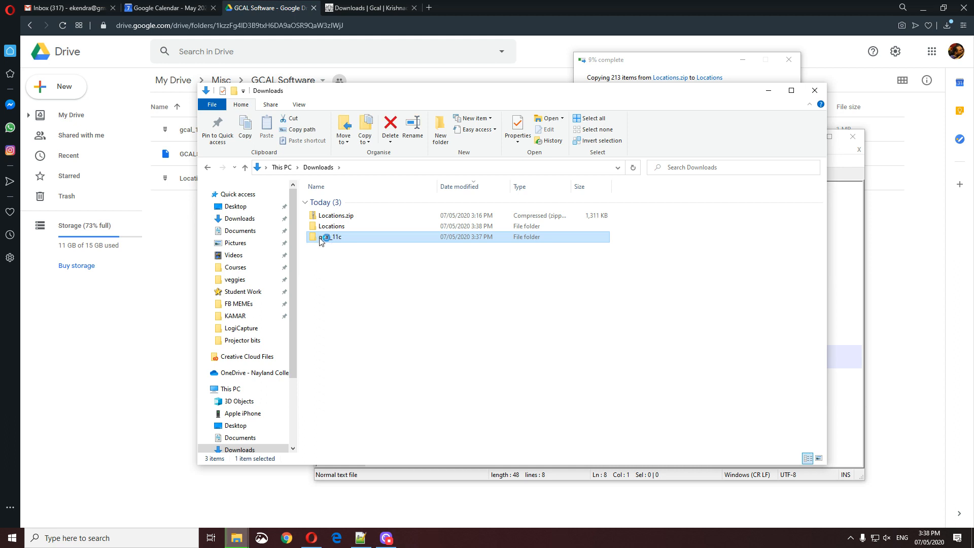
pyautogui.doubleClick(322, 238)
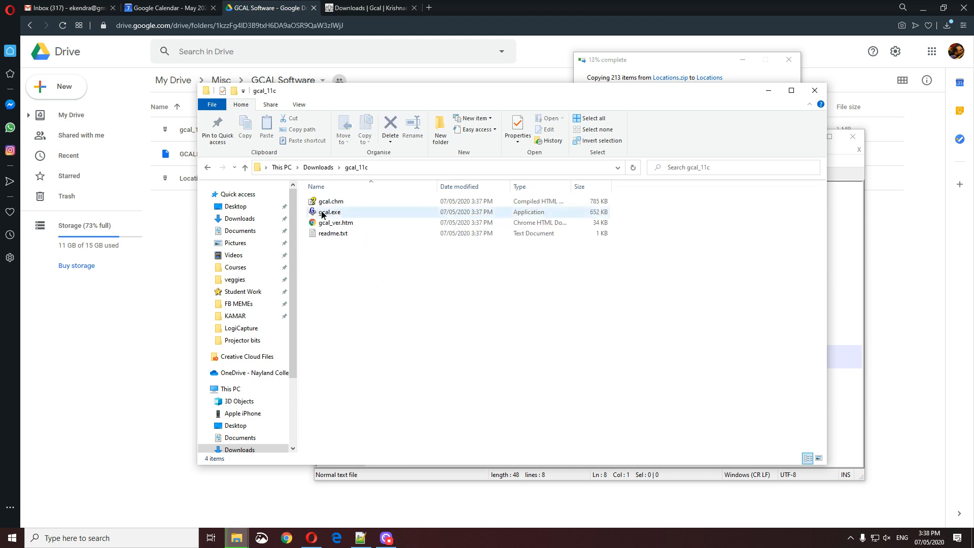
pyautogui.click(343, 214)
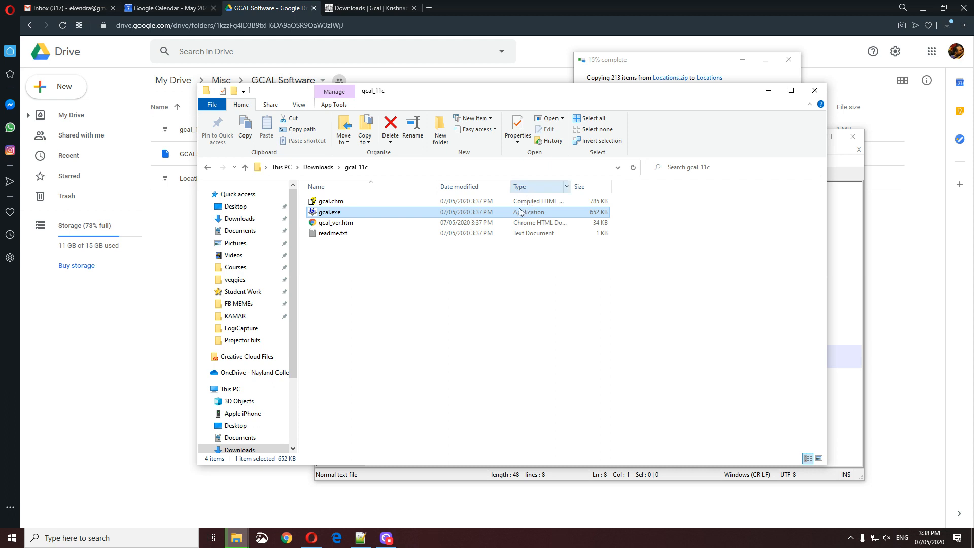
pyautogui.doubleClick(318, 213)
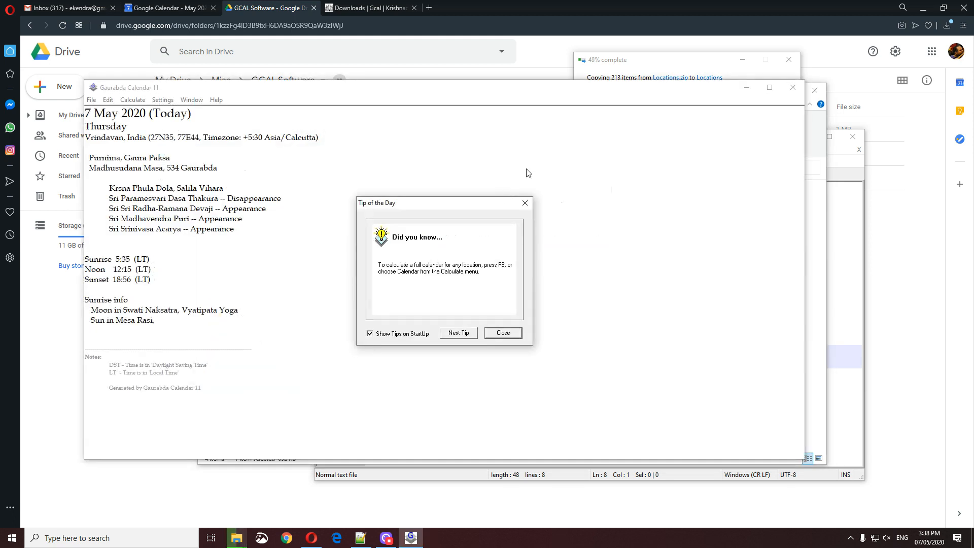
pyautogui.click(669, 59)
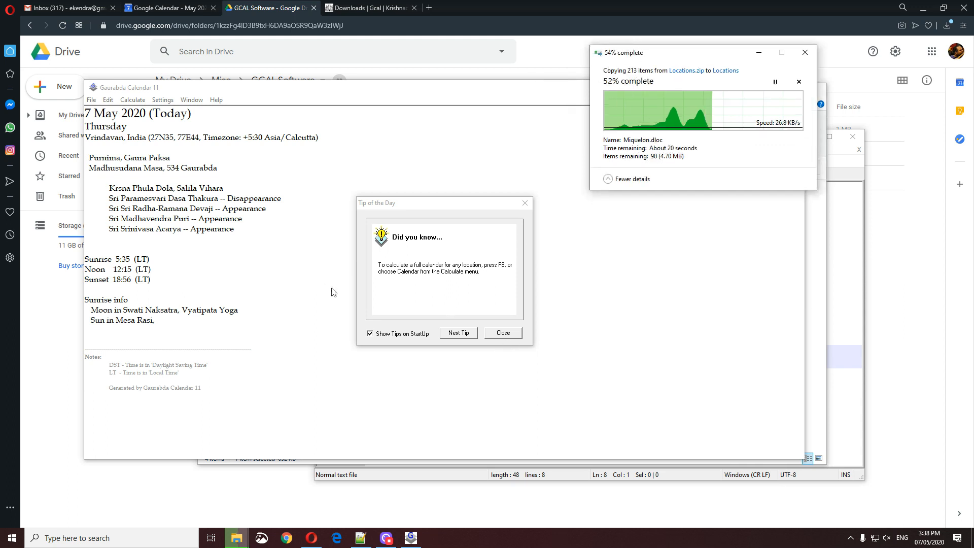
pyautogui.click(437, 205)
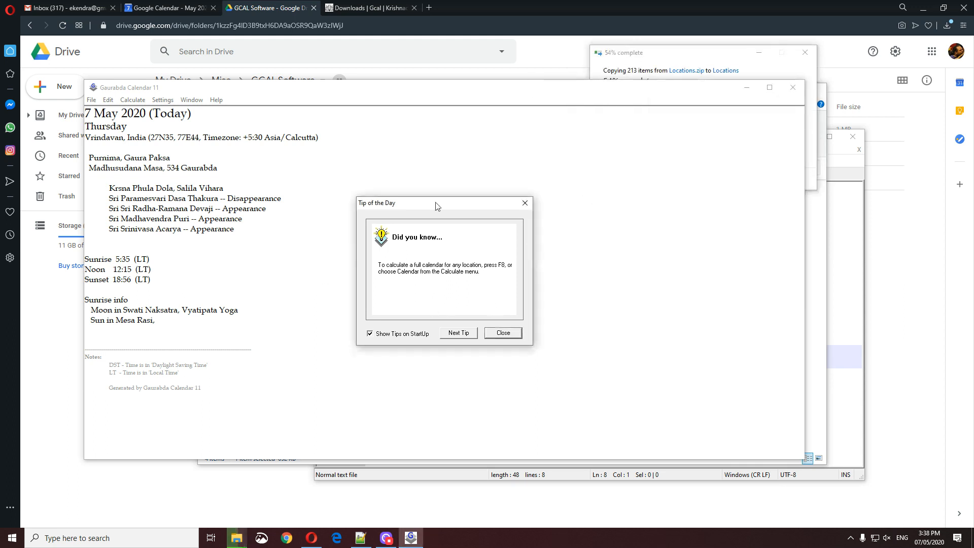
pyautogui.click(504, 334)
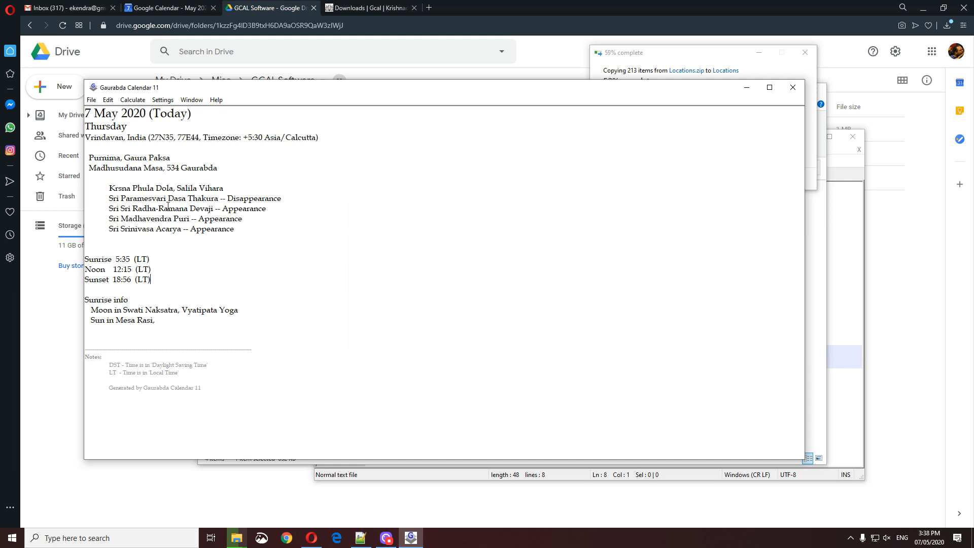
# Check the location line of today's calendar entry and open the city selection list for the My Location setting.
pyautogui.moveTo(86, 137); pyautogui.dragTo(147, 137)
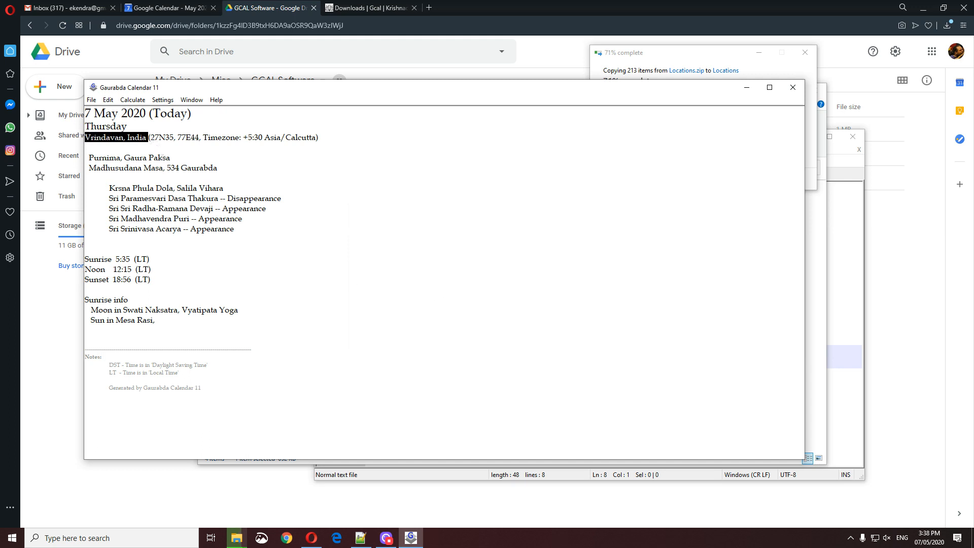
pyautogui.click(165, 148)
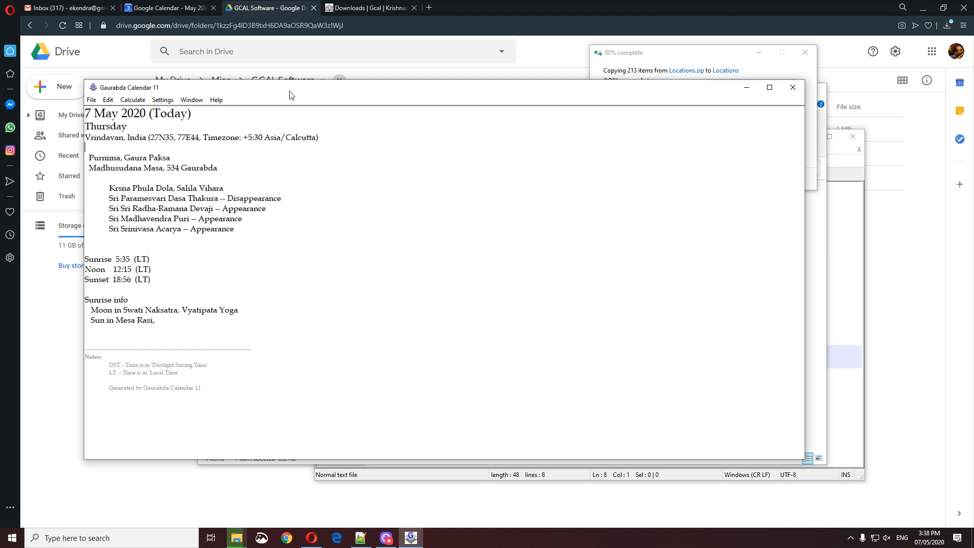
pyautogui.moveTo(299, 91); pyautogui.dragTo(310, 86)
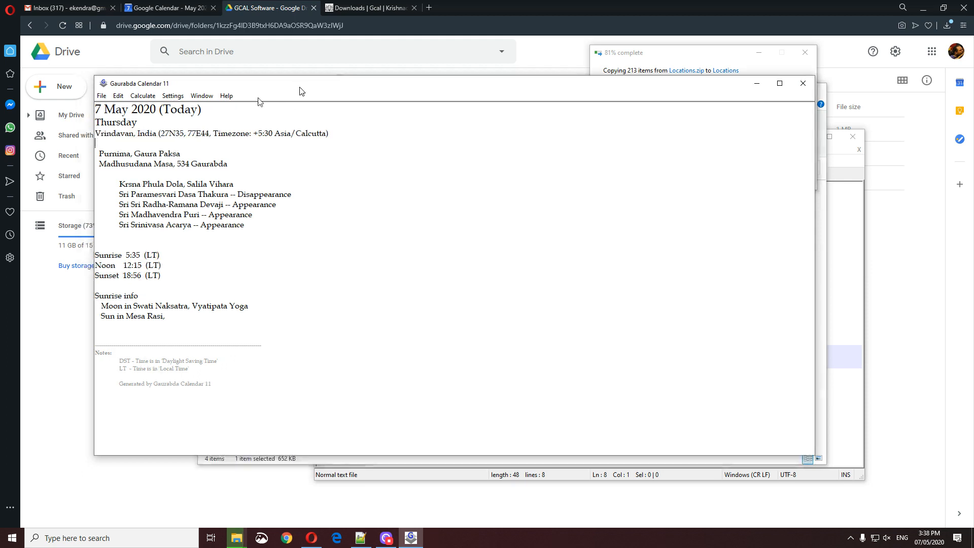
pyautogui.click(173, 97)
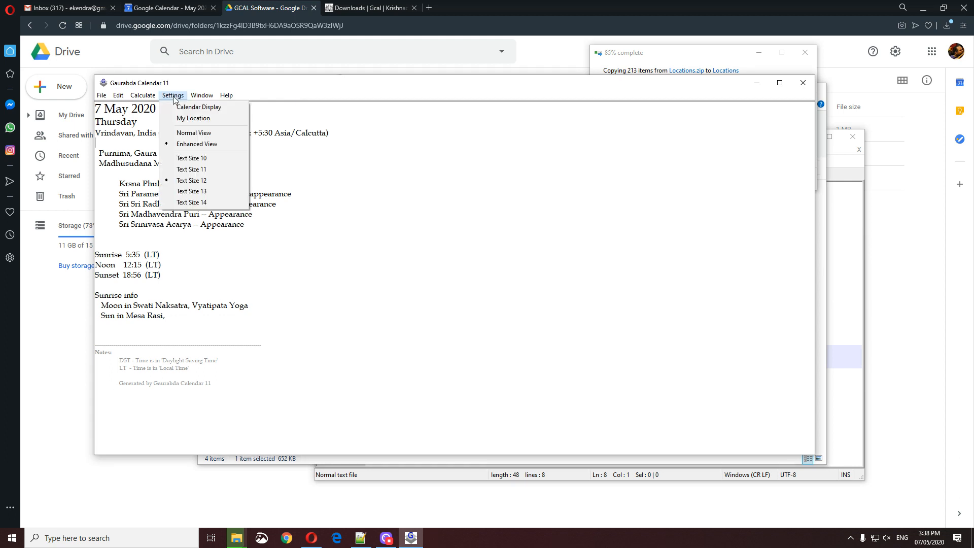
pyautogui.click(192, 121)
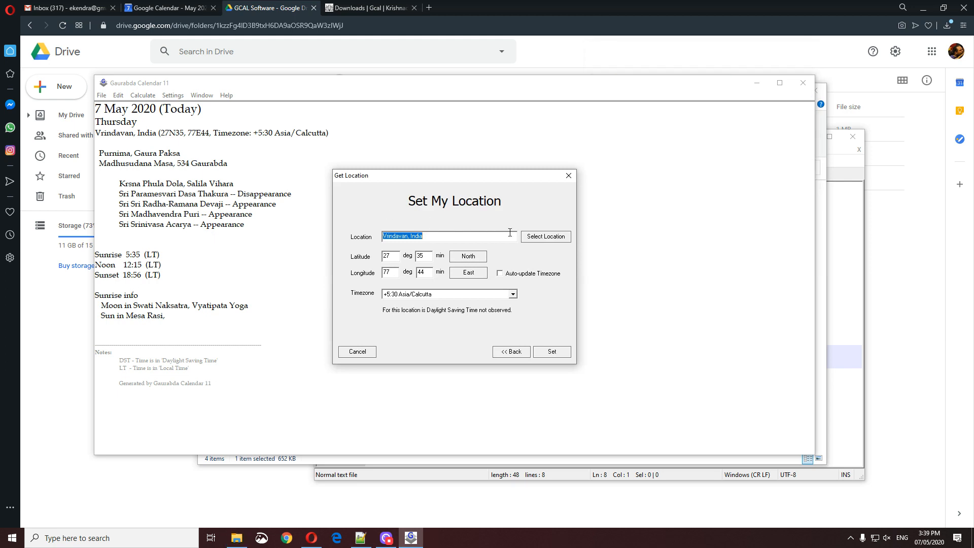
pyautogui.click(540, 238)
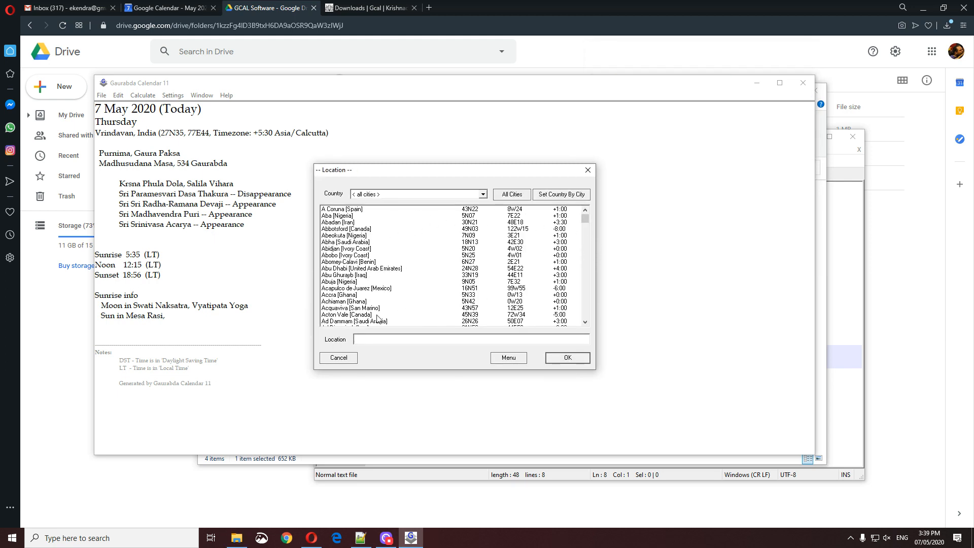
# Filter the location list to the country New Zealand.
pyautogui.click(375, 196)
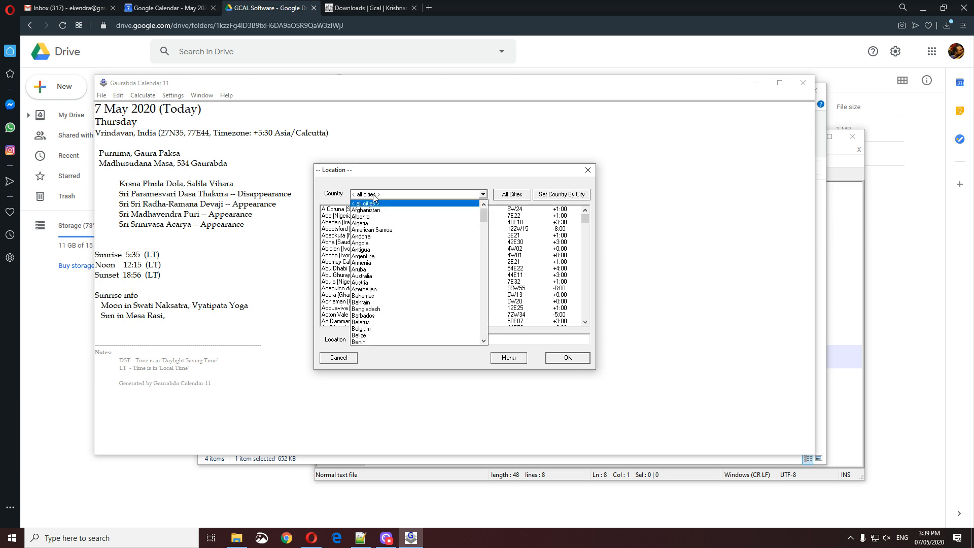
pyautogui.press('n')
pyautogui.press('n')
pyautogui.press('n')
pyautogui.press('n')
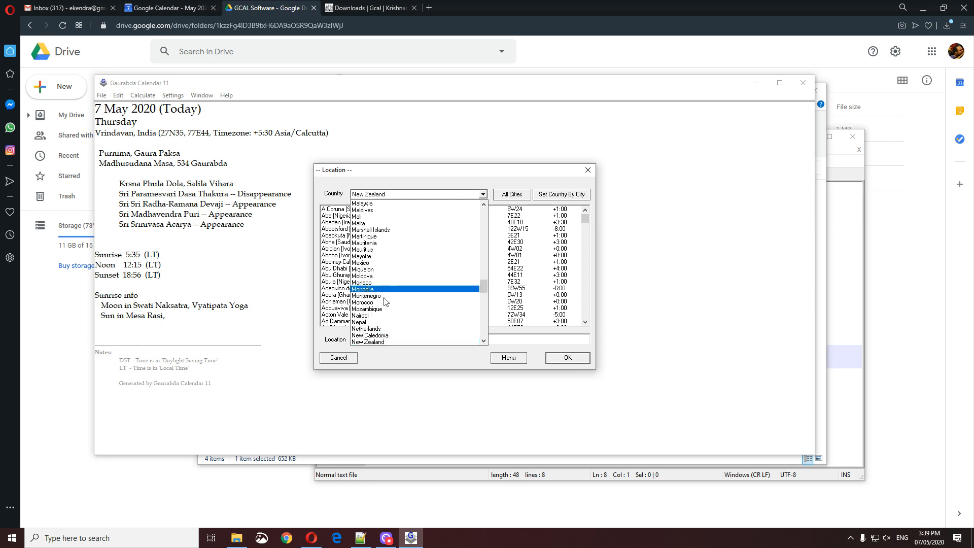
pyautogui.click(381, 343)
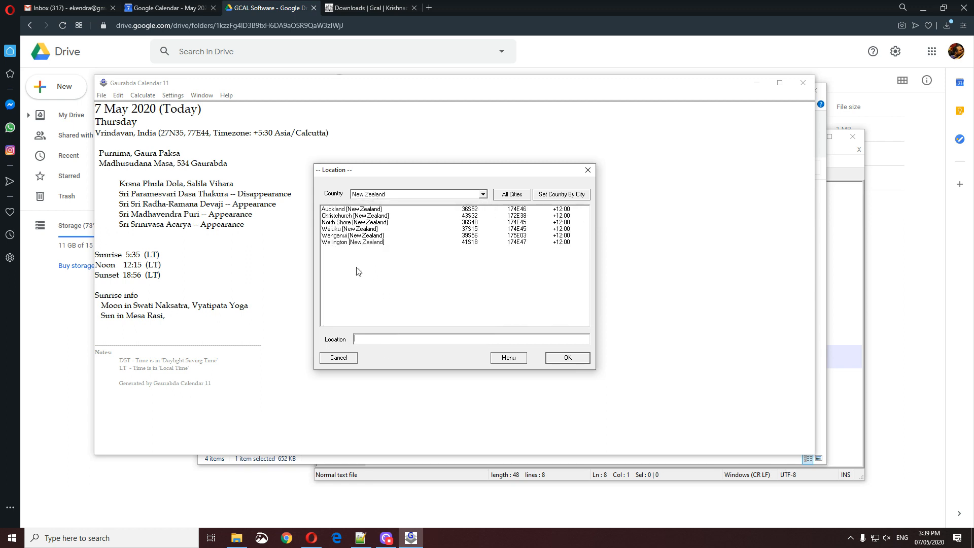
# Look over the available New Zealand cities, including Auckland, North Shore and Wellington.
pyautogui.click(333, 209)
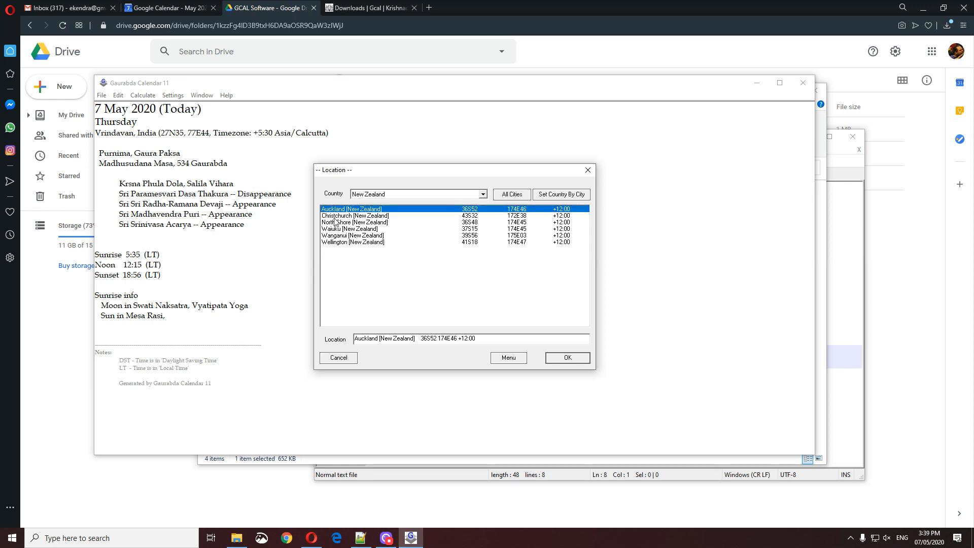
pyautogui.click(335, 217)
pyautogui.click(336, 222)
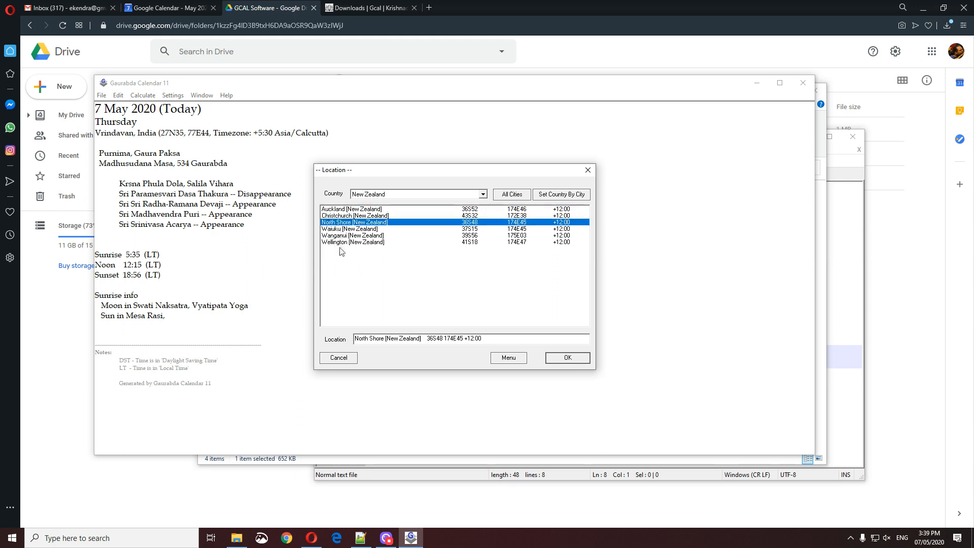
pyautogui.click(338, 215)
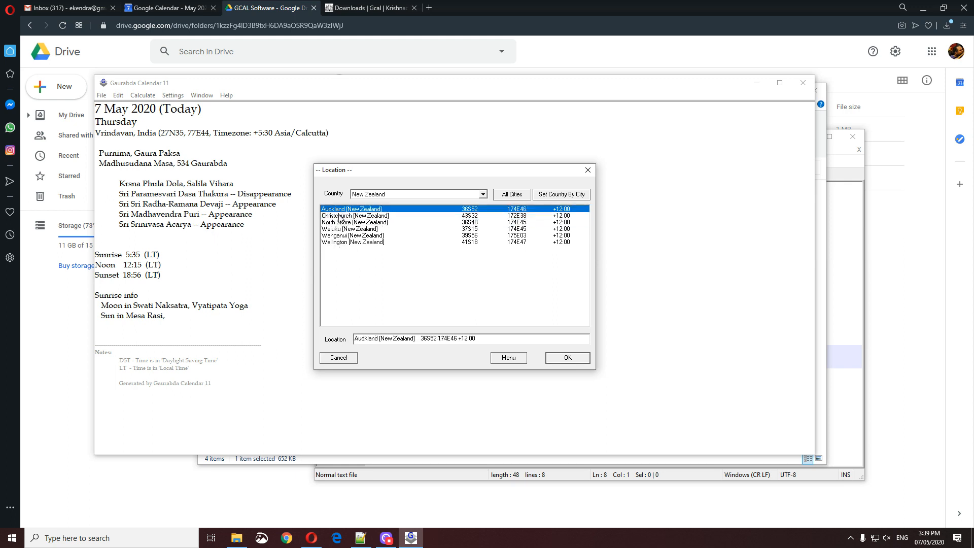
pyautogui.click(348, 242)
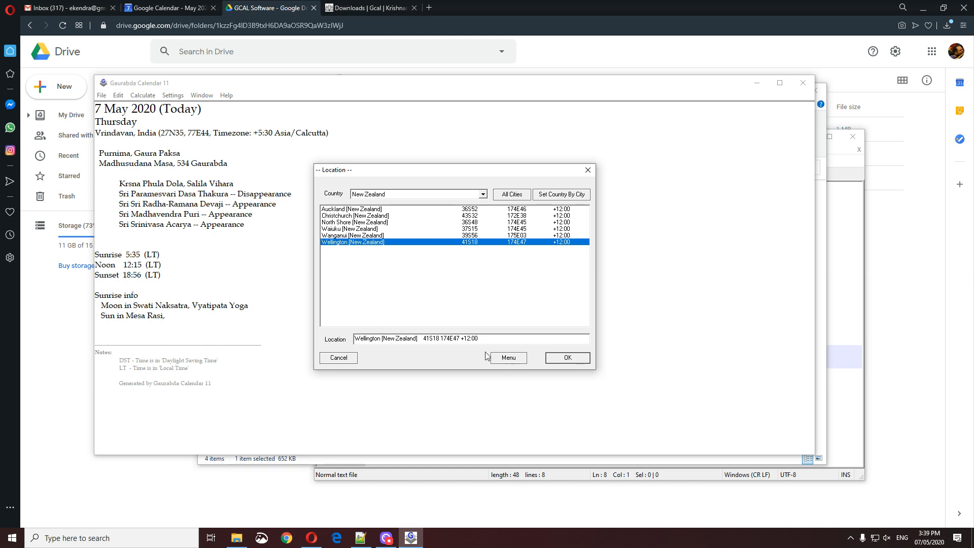
# Start importing a location list and browse to the loc-data folder inside Downloads\Locations.
pyautogui.click(516, 361)
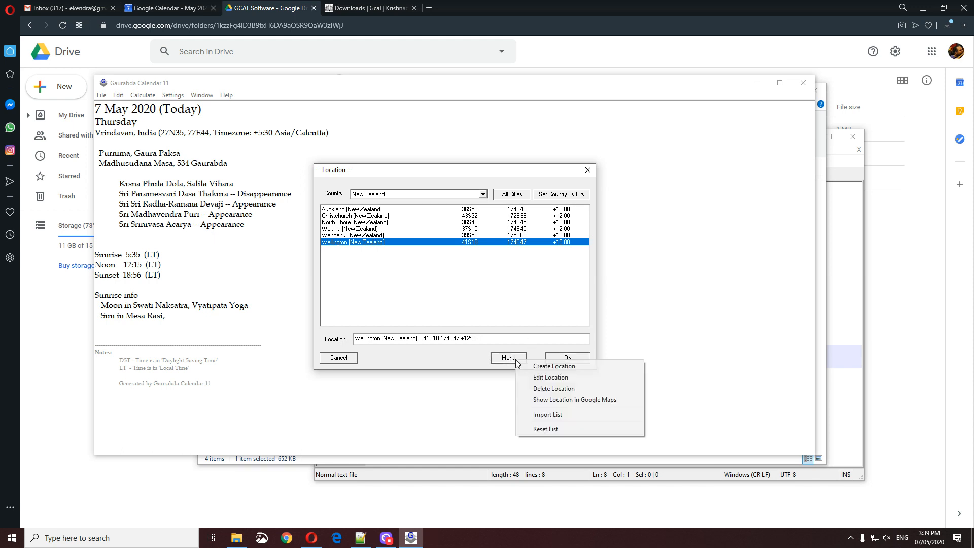
pyautogui.click(559, 415)
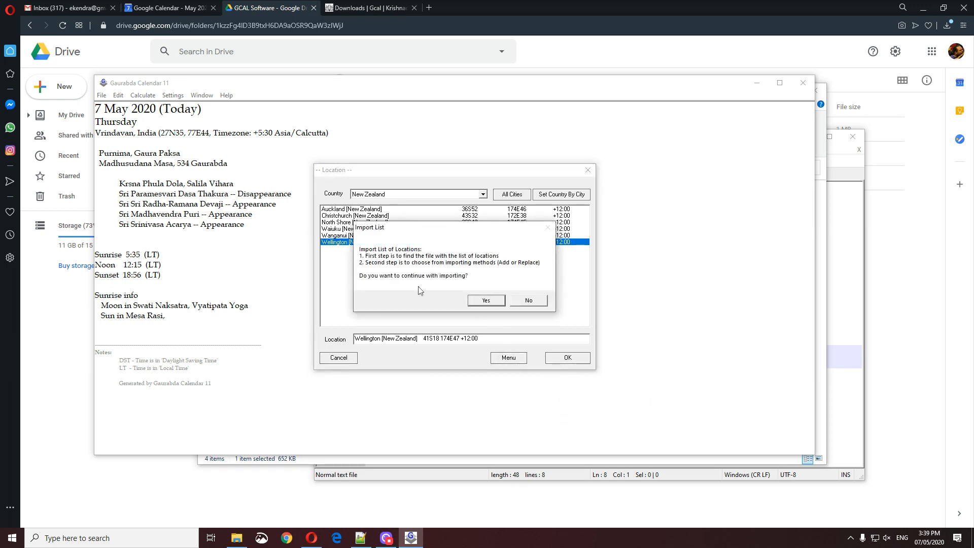
pyautogui.click(484, 302)
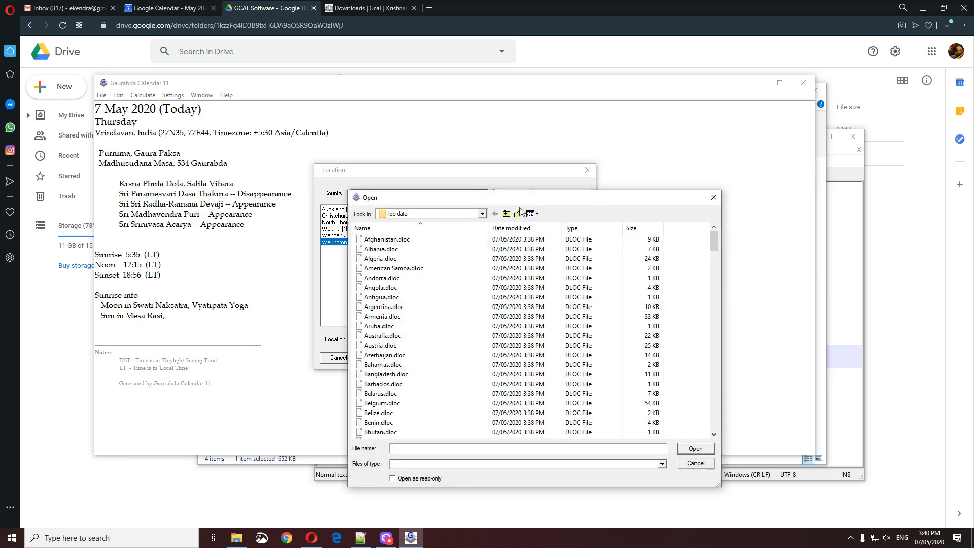
pyautogui.click(516, 198)
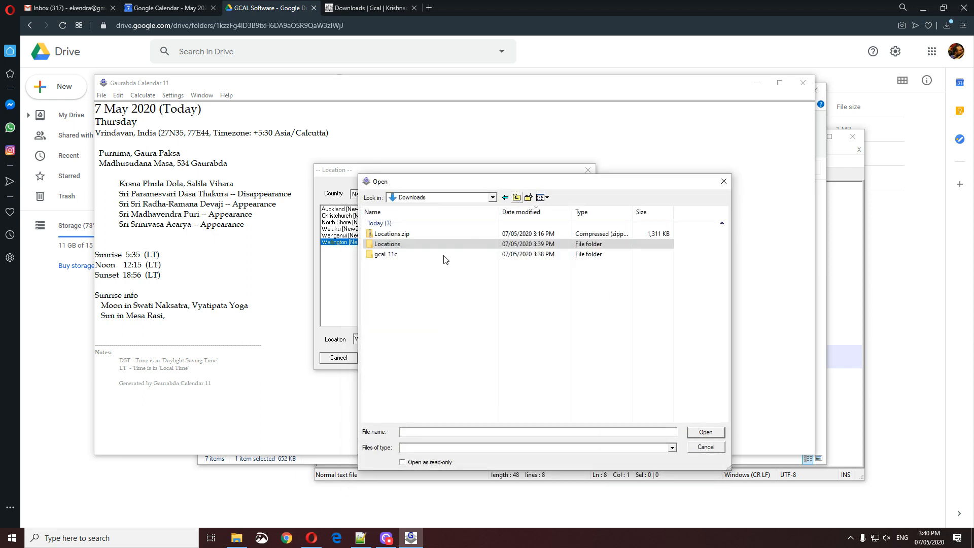
pyautogui.doubleClick(396, 246)
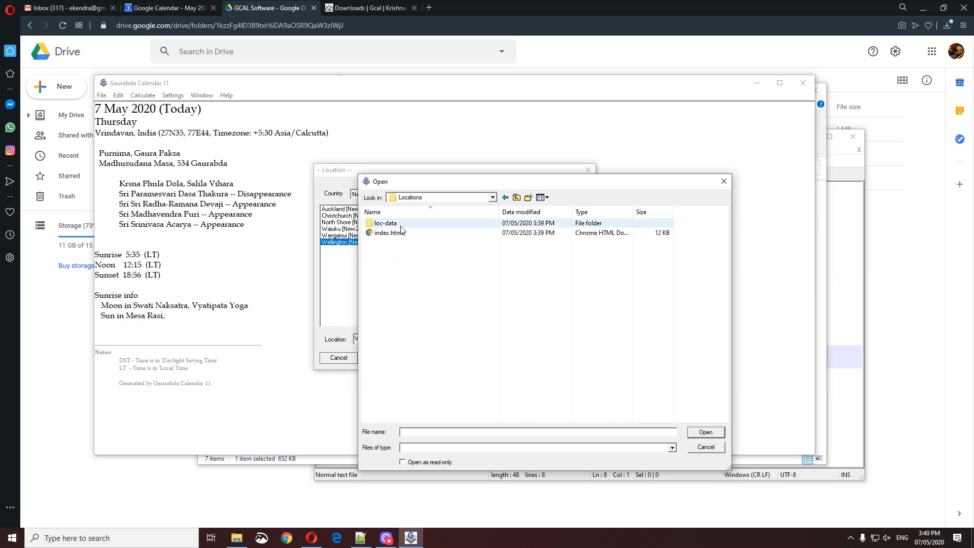
pyautogui.doubleClick(390, 224)
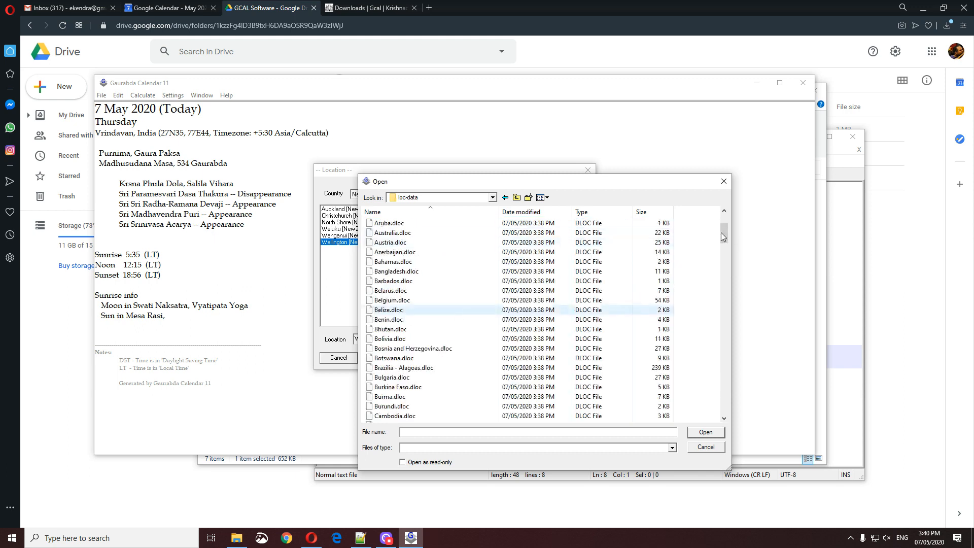
# Import New Zealand.dloc, adding its locations to the current database instead of replacing it.
pyautogui.moveTo(725, 231); pyautogui.dragTo(725, 343)
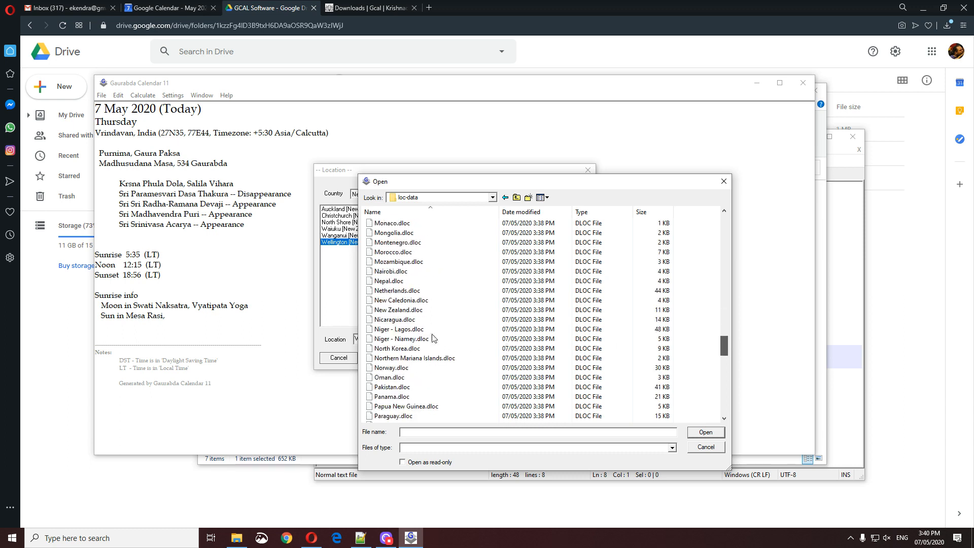
pyautogui.click(392, 330)
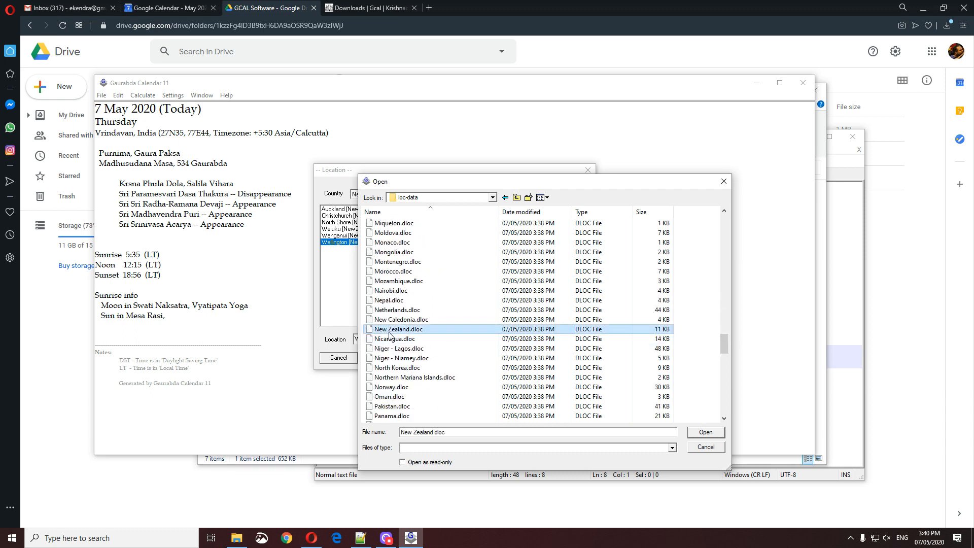
pyautogui.click(705, 433)
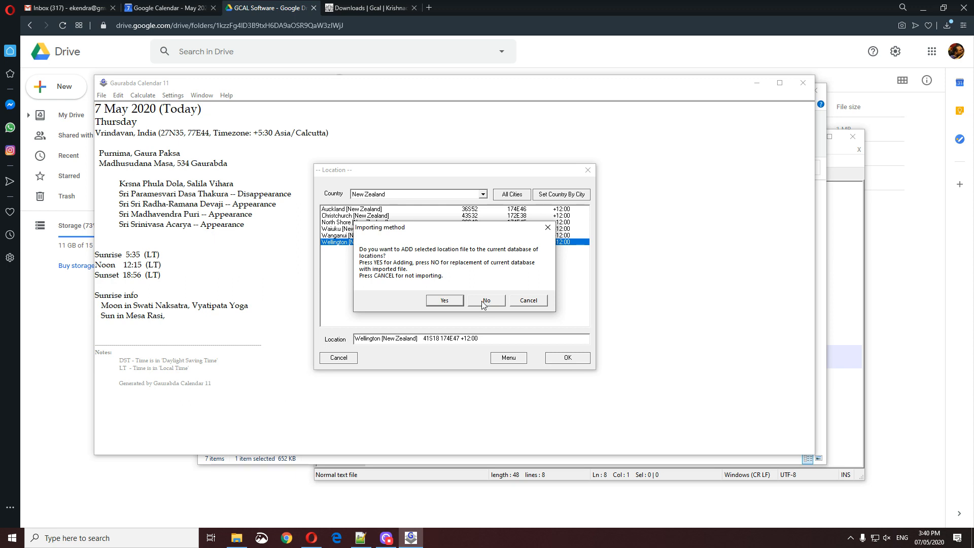
pyautogui.click(458, 302)
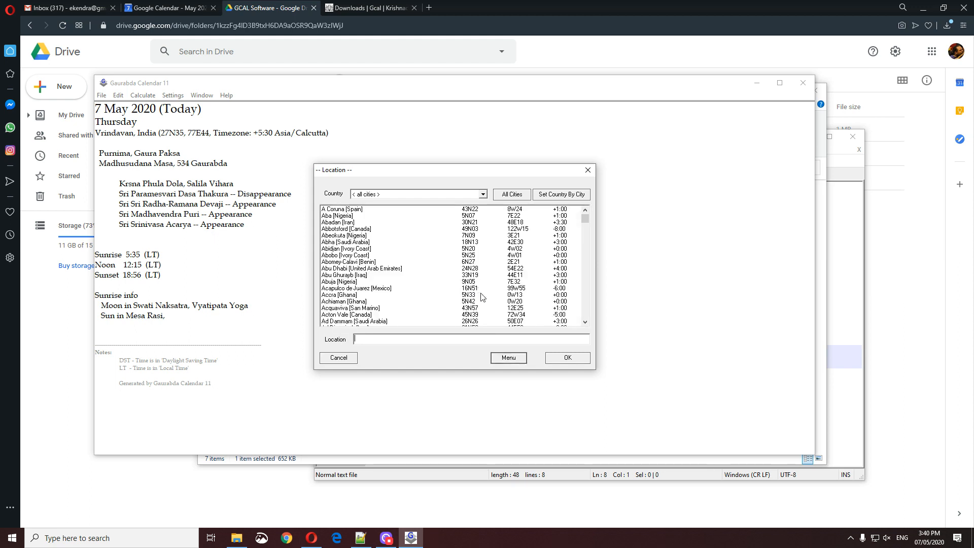
# Filter the location list to New Zealand and select the Auckland entry with the +13:00 offset.
pyautogui.click(427, 195)
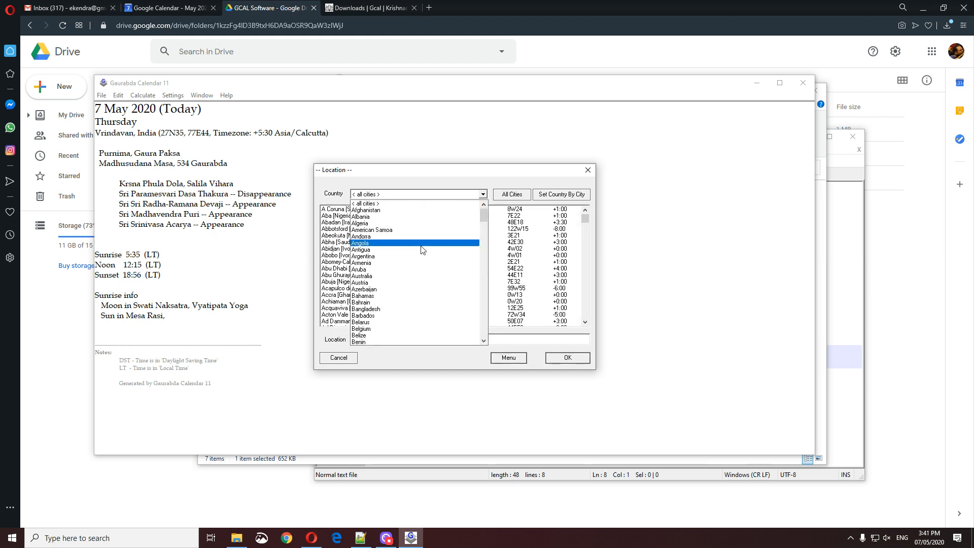
pyautogui.write('new')
pyautogui.scroll(-1, 402, 336)
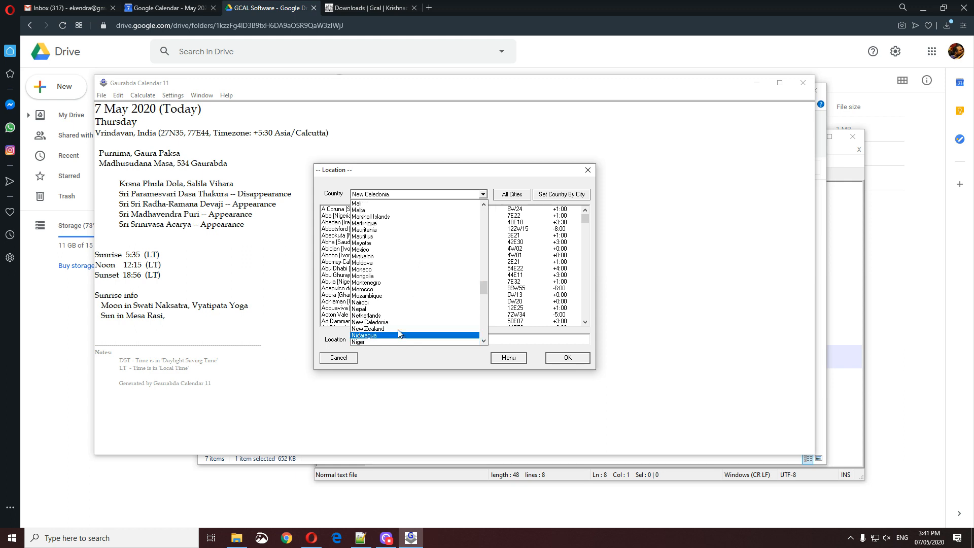
pyautogui.click(399, 328)
pyautogui.click(354, 230)
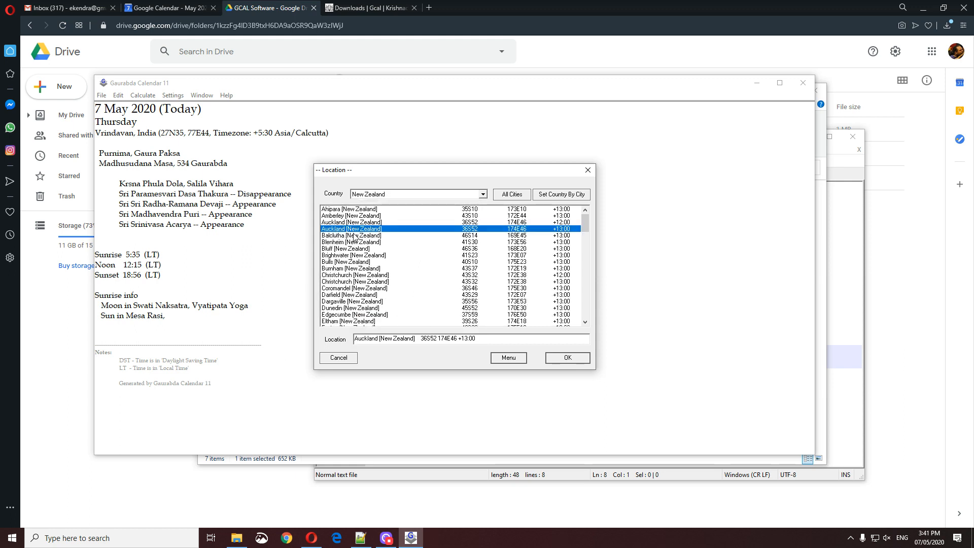
# Look through the New Zealand city list and move the Location dialog aside to uncover the Get Location fields.
pyautogui.scroll(-8, 355, 239)
pyautogui.scroll(-8, 362, 274)
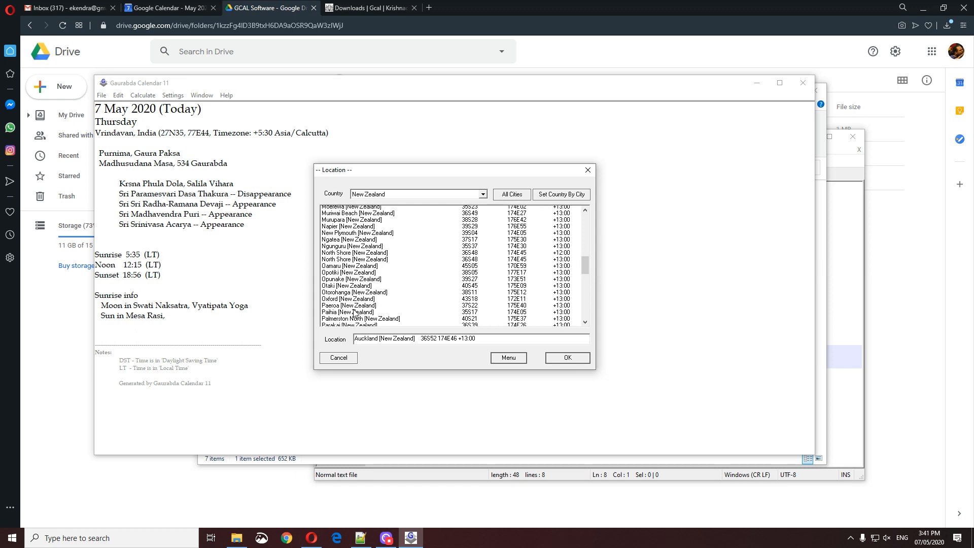
pyautogui.scroll(-10, 355, 313)
pyautogui.scroll(1, 357, 310)
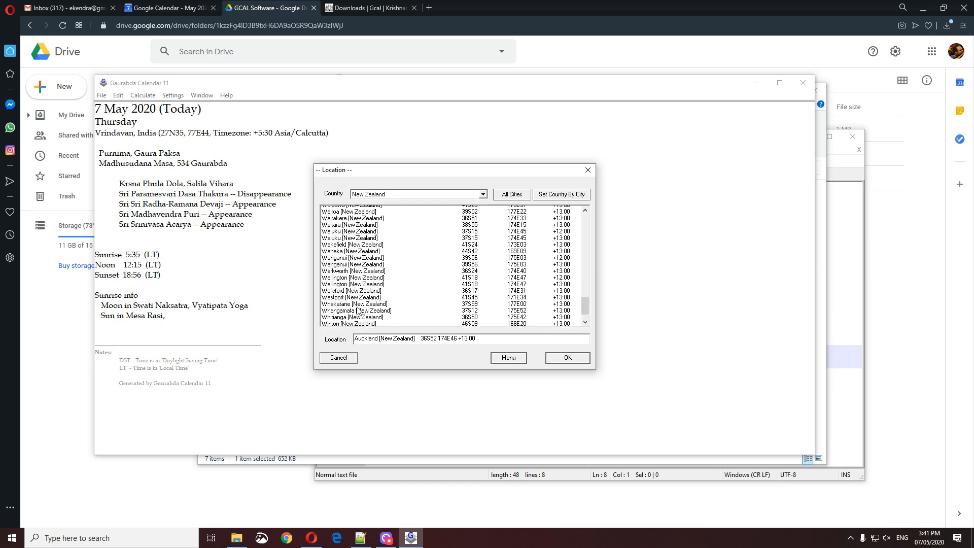
pyautogui.scroll(4, 357, 311)
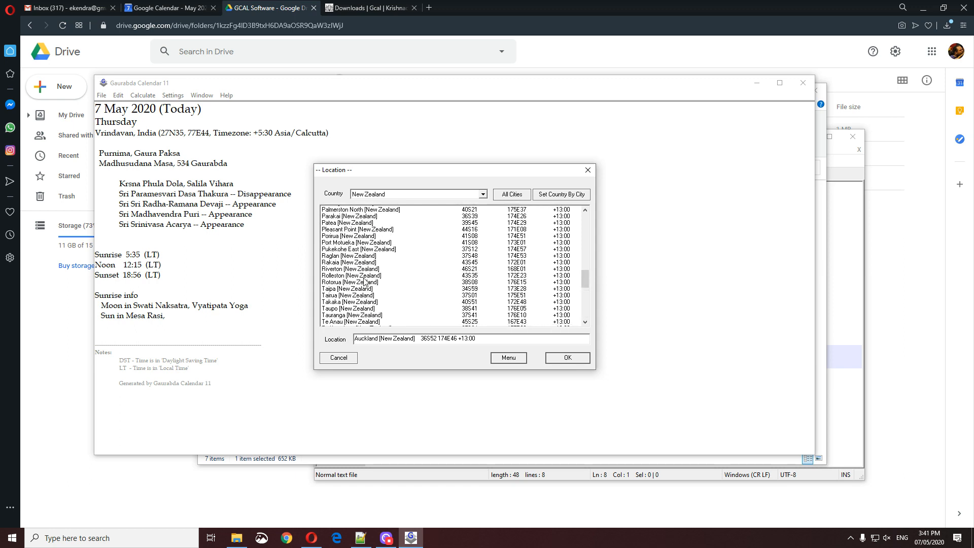
pyautogui.scroll(4, 365, 283)
pyautogui.scroll(3, 371, 265)
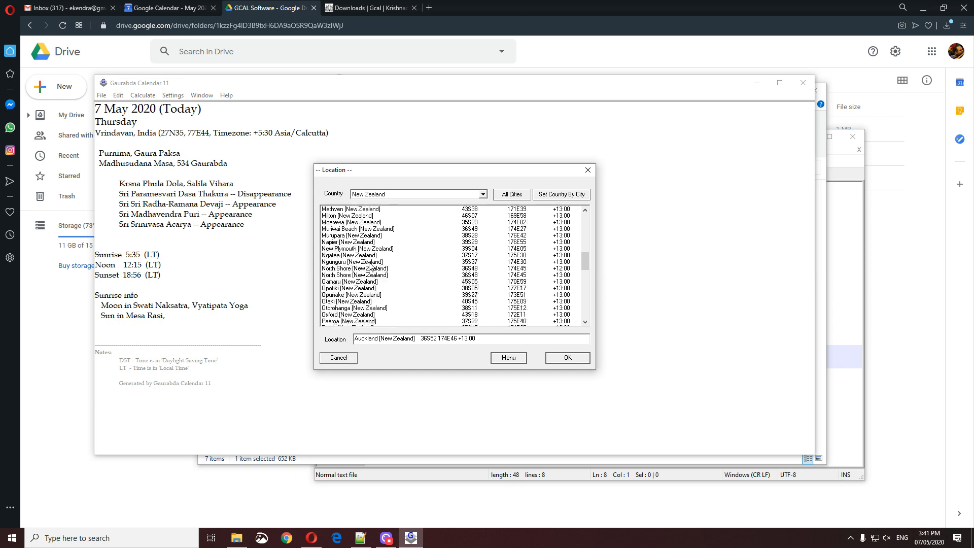
pyautogui.scroll(2, 370, 262)
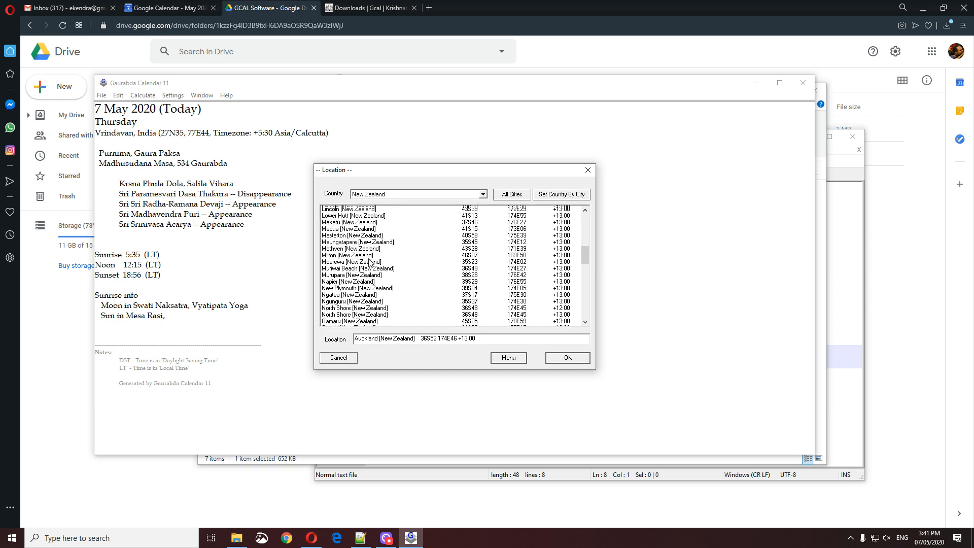
pyautogui.scroll(4, 374, 265)
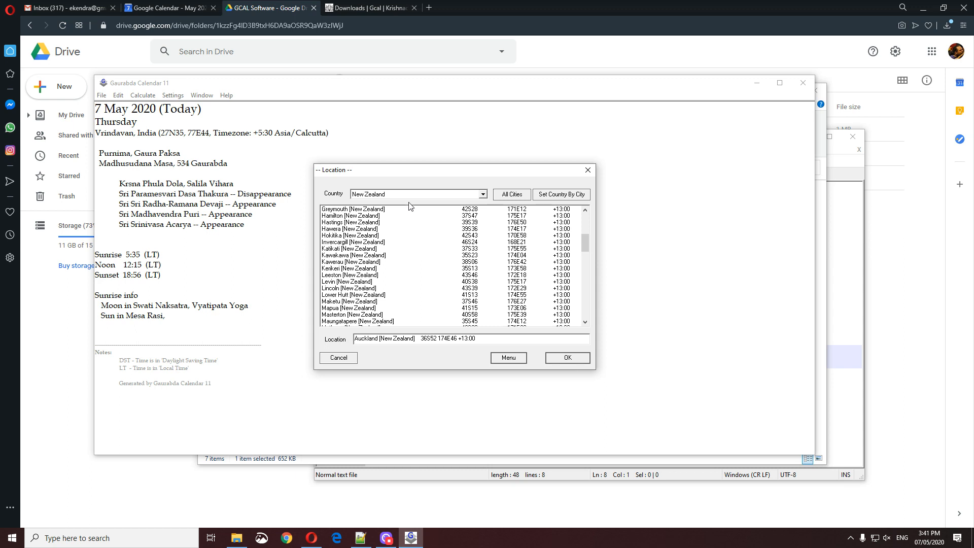
pyautogui.moveTo(466, 171); pyautogui.dragTo(534, 150)
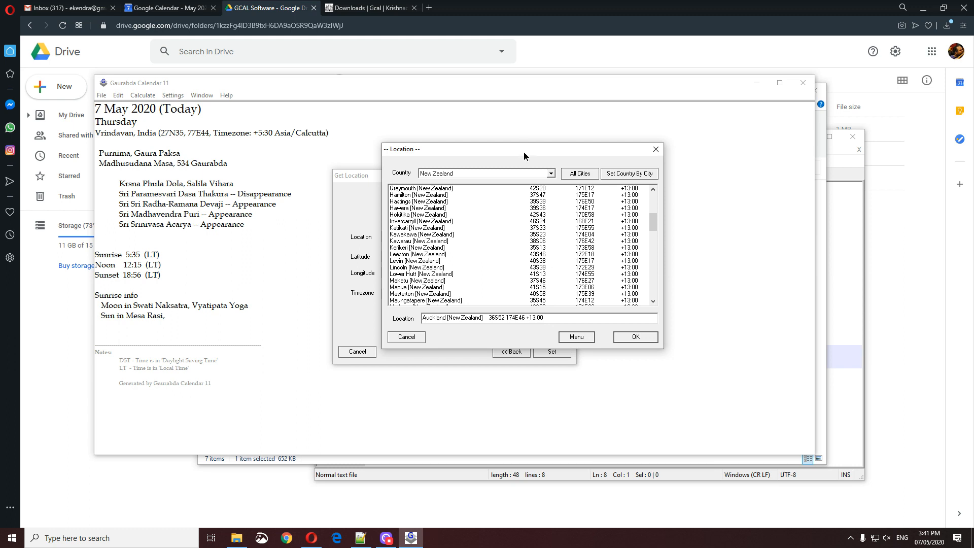
pyautogui.moveTo(523, 152); pyautogui.dragTo(536, 147)
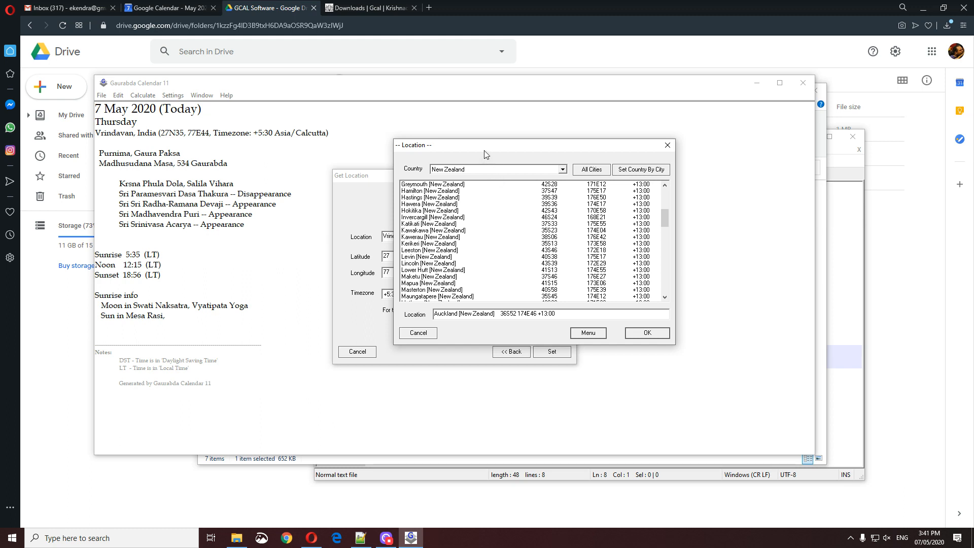
# Switch to the Opera browser, search the web for "map" in a new tab and open Google Maps.
pyautogui.click(430, 9)
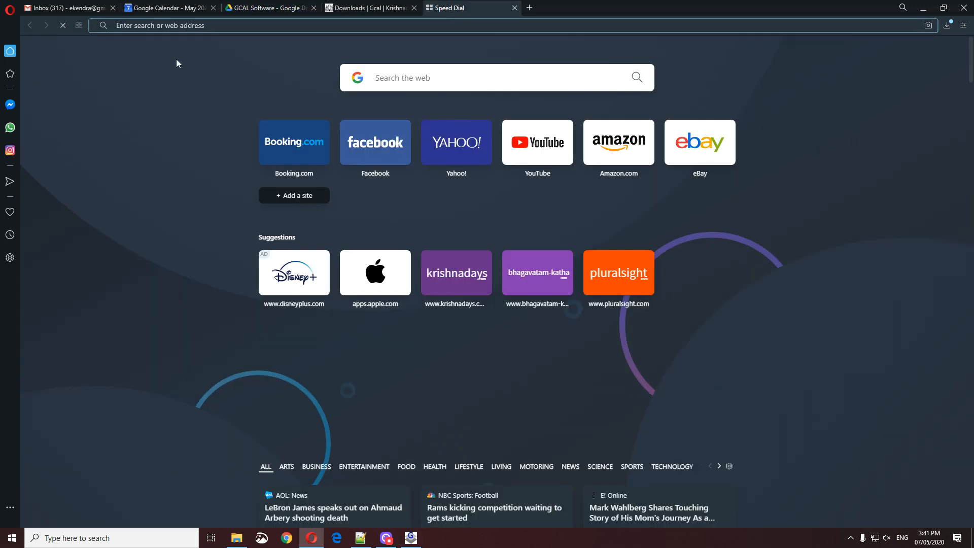
pyautogui.write('map')
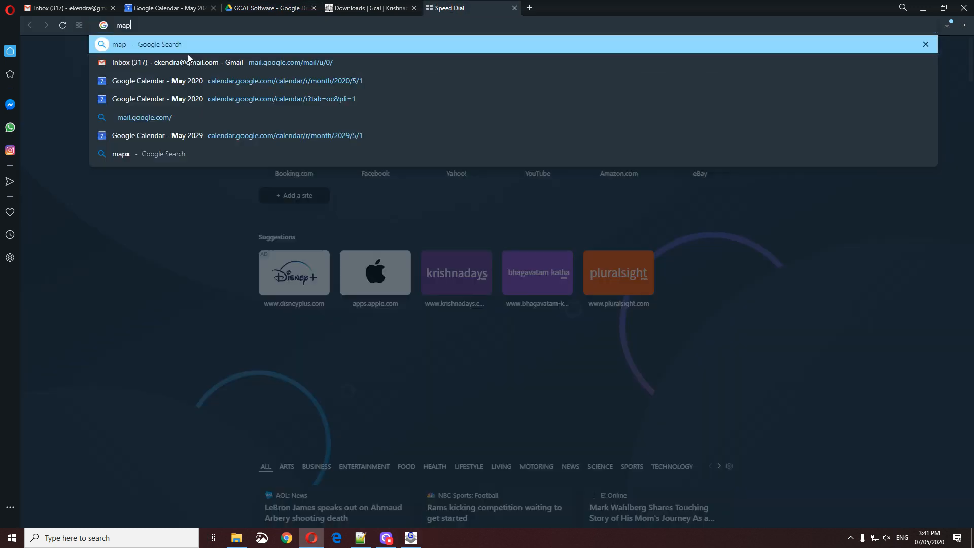
pyautogui.press('Return')
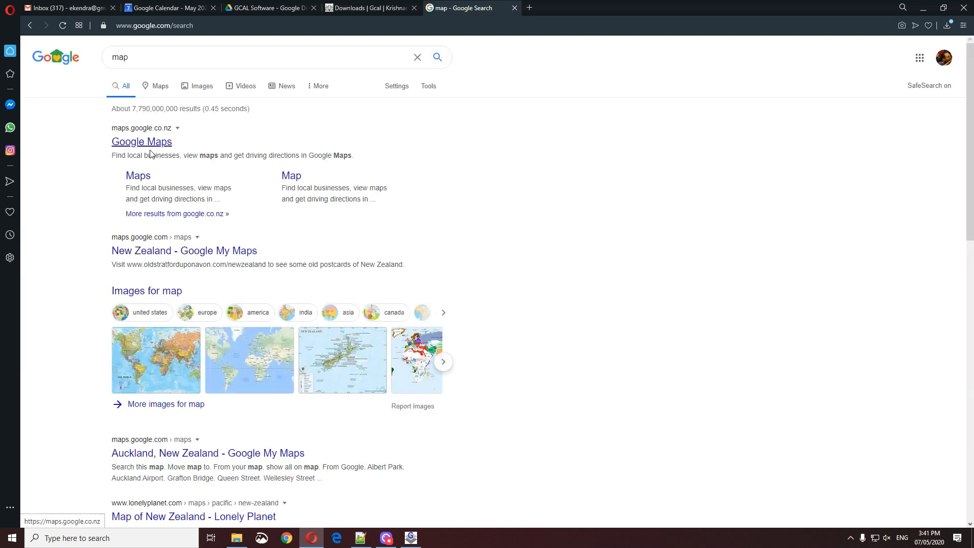
pyautogui.click(161, 146)
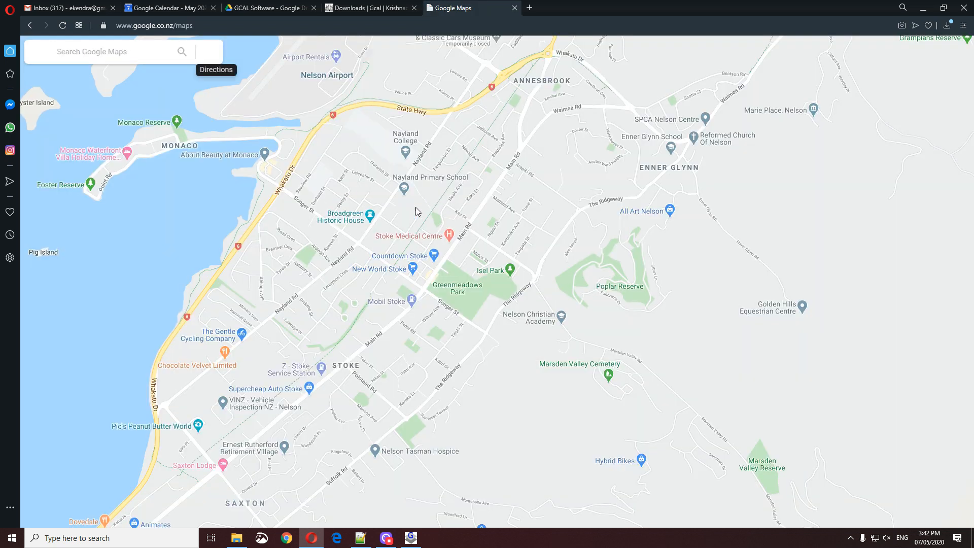
# Locate Harihari on the West Coast of New Zealand's South Island in Google Maps.
pyautogui.scroll(-3, 434, 211)
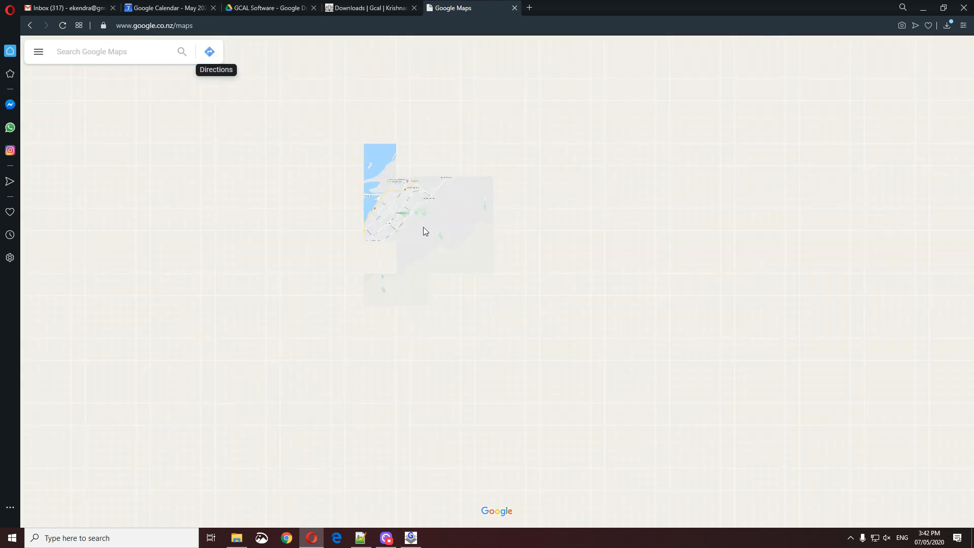
pyautogui.scroll(-2, 470, 238)
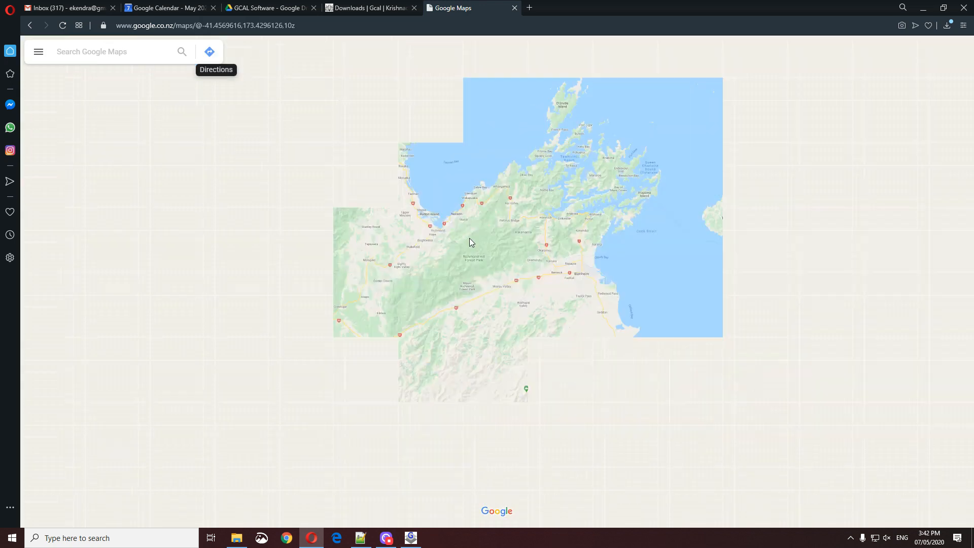
pyautogui.scroll(-1, 455, 279)
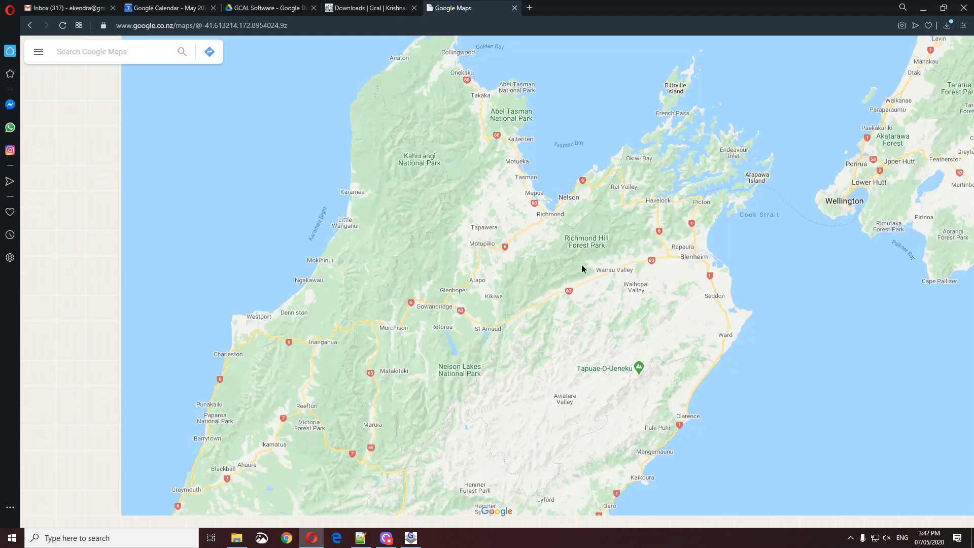
pyautogui.moveTo(607, 265); pyautogui.dragTo(657, 165)
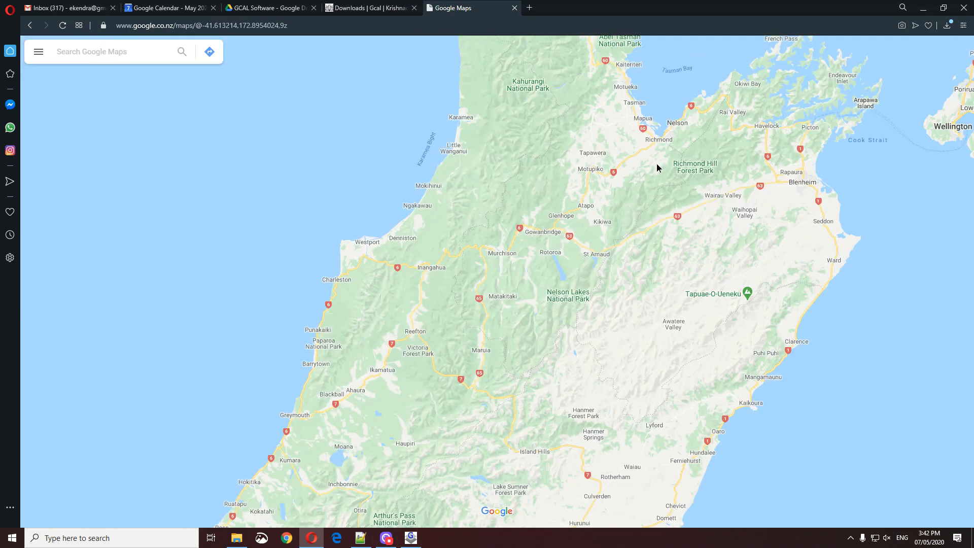
pyautogui.moveTo(307, 421); pyautogui.dragTo(404, 360)
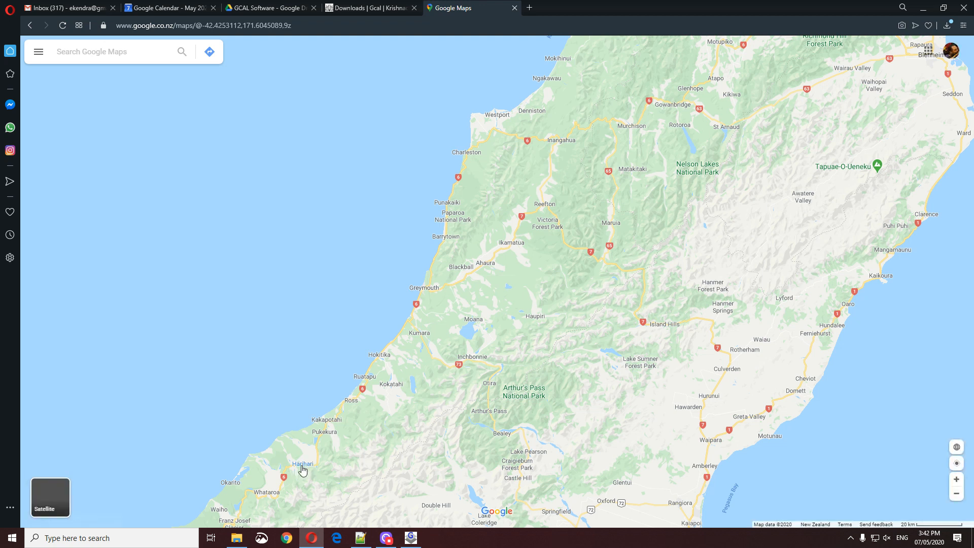
pyautogui.scroll(2, 303, 470)
pyautogui.scroll(3, 303, 471)
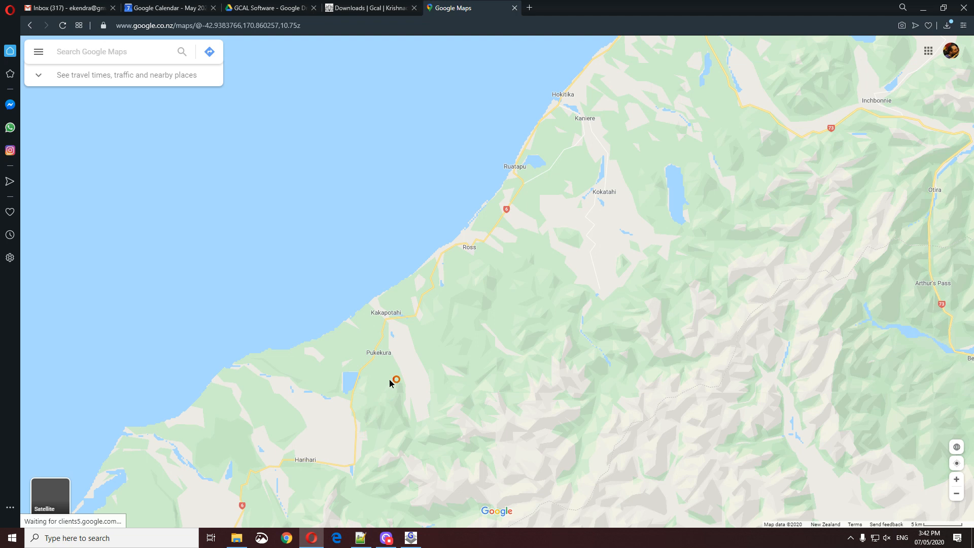
pyautogui.moveTo(302, 466); pyautogui.dragTo(473, 265)
pyautogui.scroll(2, 472, 264)
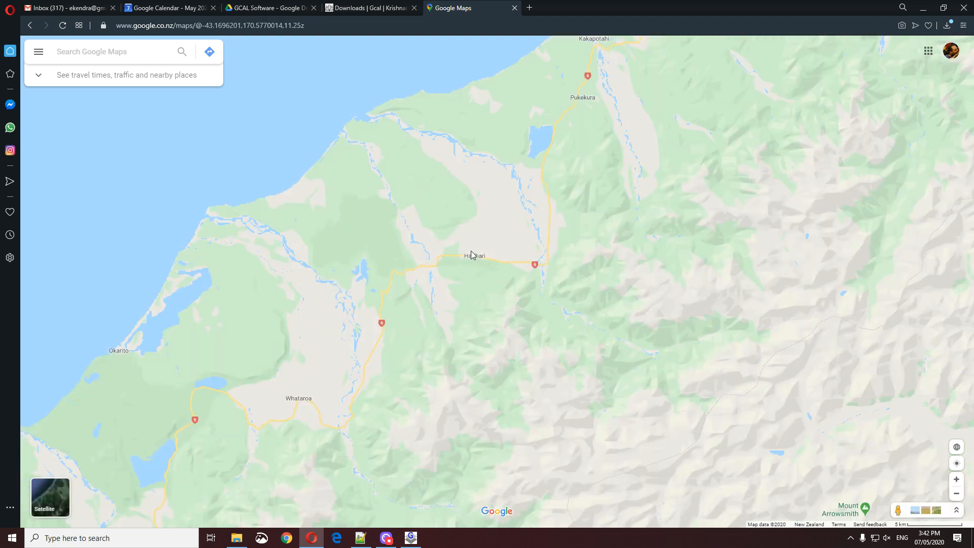
pyautogui.scroll(3, 473, 262)
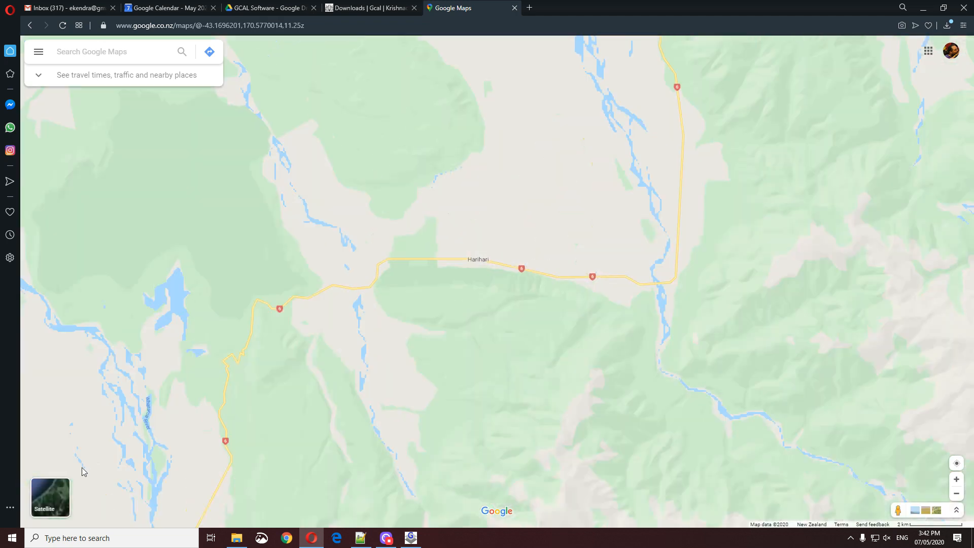
# Switch the map to satellite imagery and inspect the Harihari township up close.
pyautogui.click(61, 490)
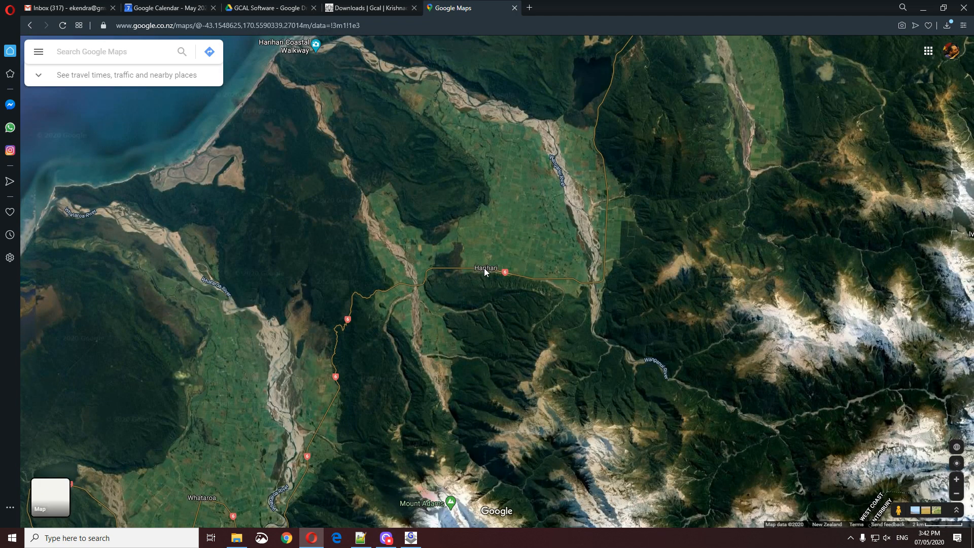
pyautogui.scroll(1, 495, 273)
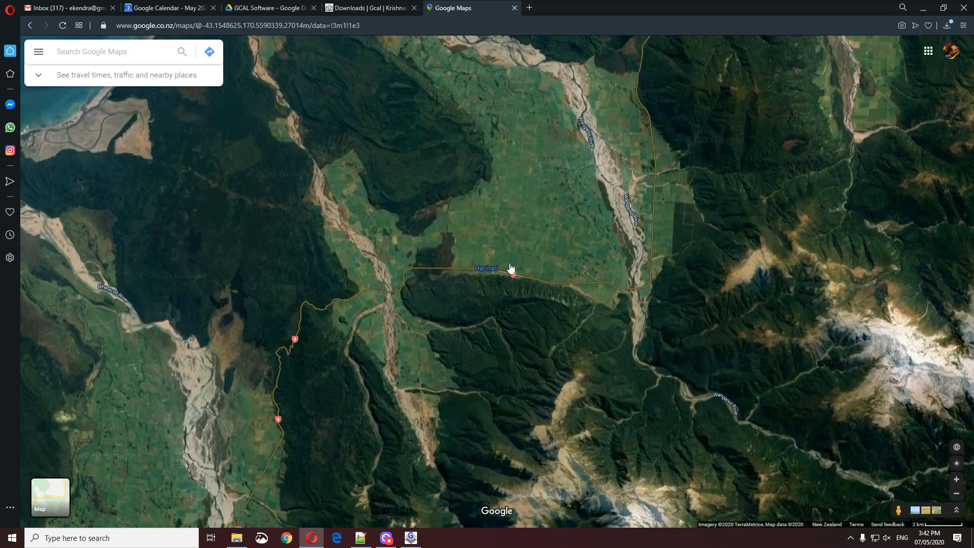
pyautogui.scroll(3, 511, 268)
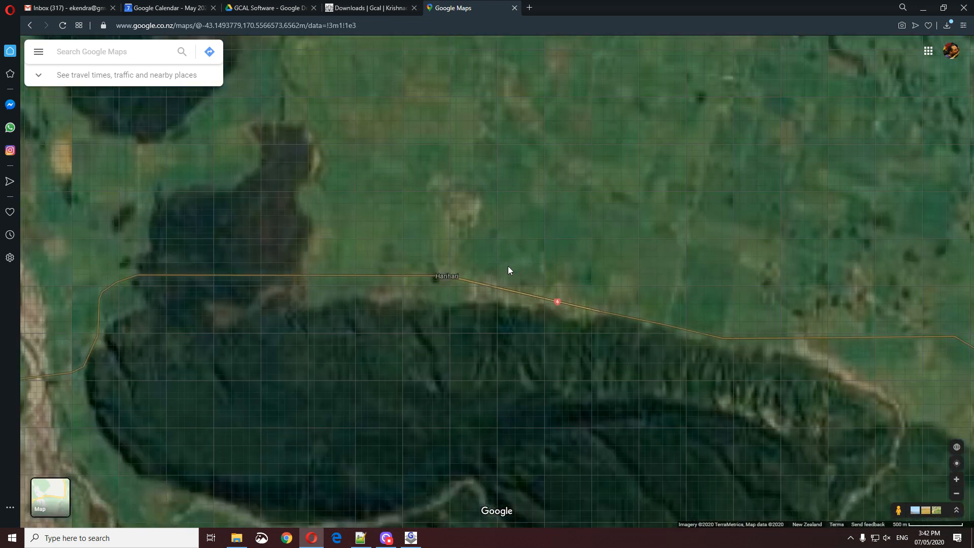
pyautogui.scroll(2, 495, 272)
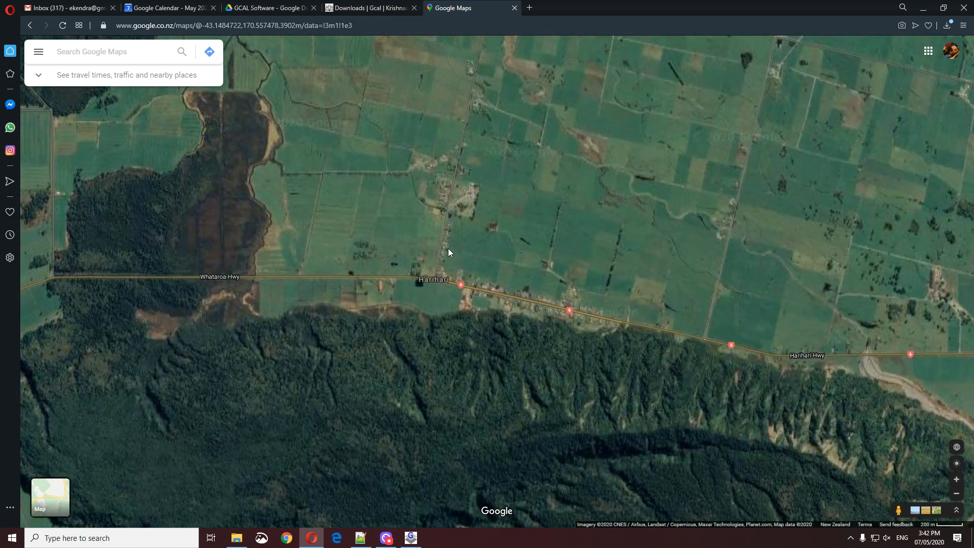
pyautogui.scroll(2, 445, 256)
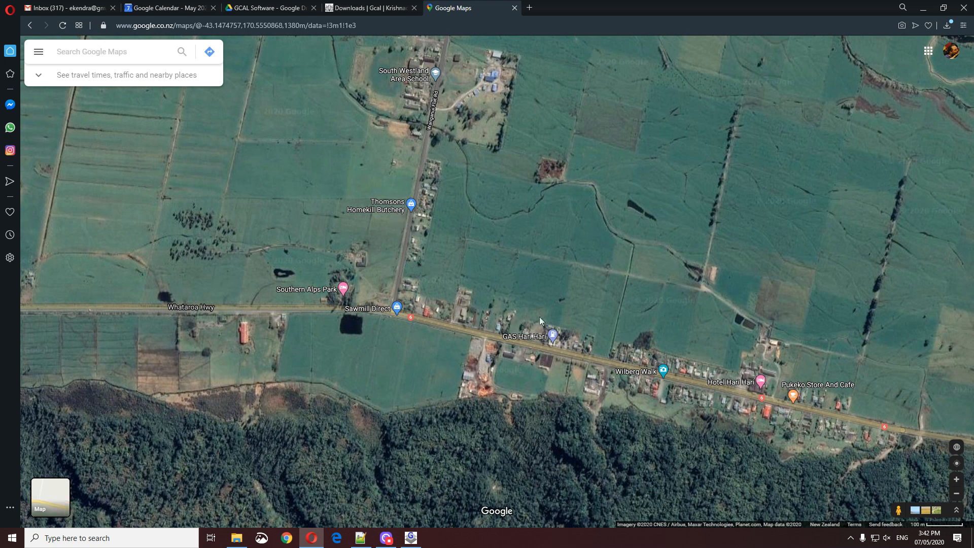
# Pick a point beside the main road in Harihari, near the Hari Hari RSA, and open its coordinate details.
pyautogui.moveTo(573, 309); pyautogui.dragTo(450, 239)
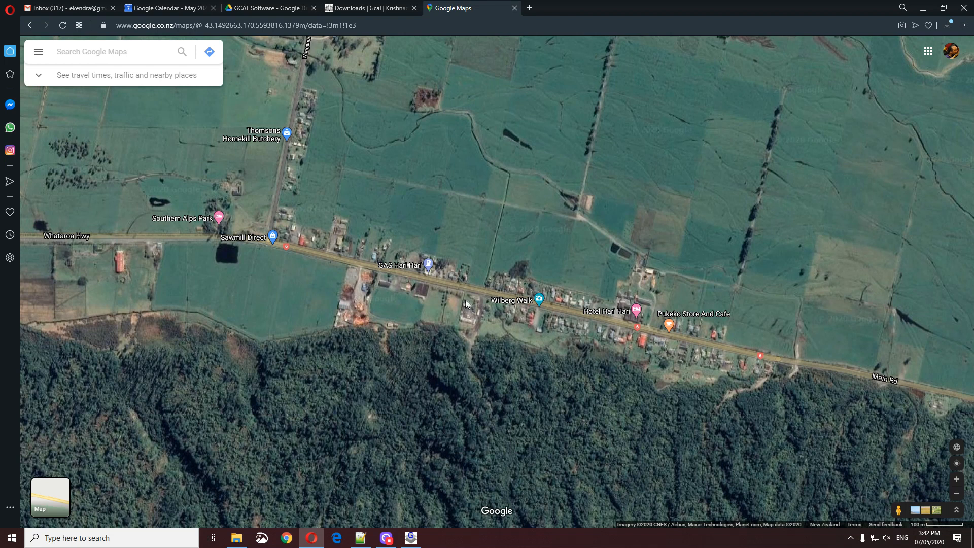
pyautogui.scroll(2, 502, 282)
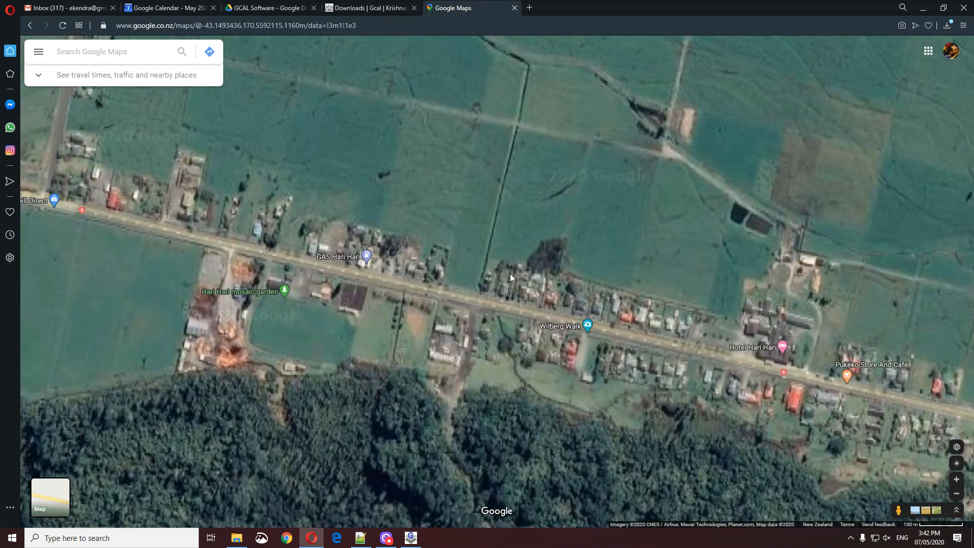
pyautogui.click(509, 276)
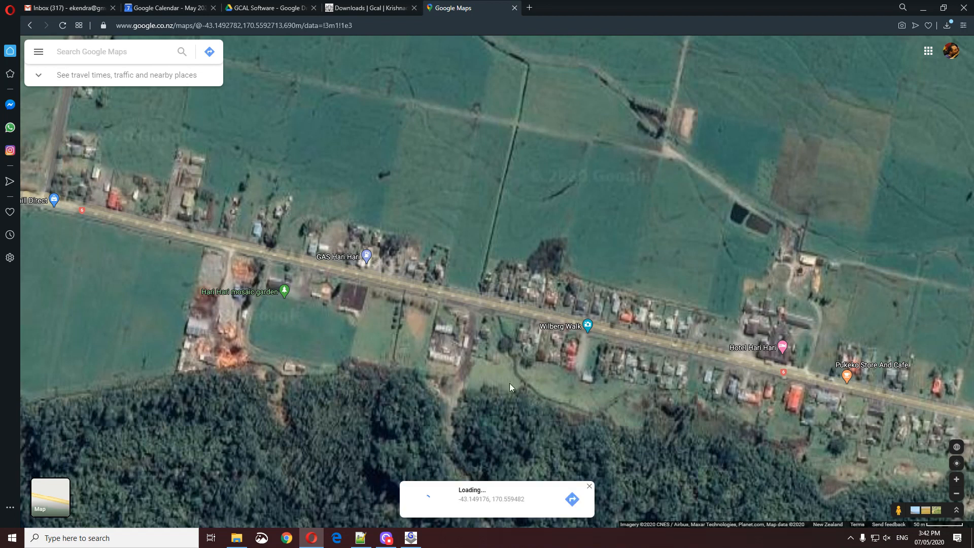
pyautogui.click(530, 287)
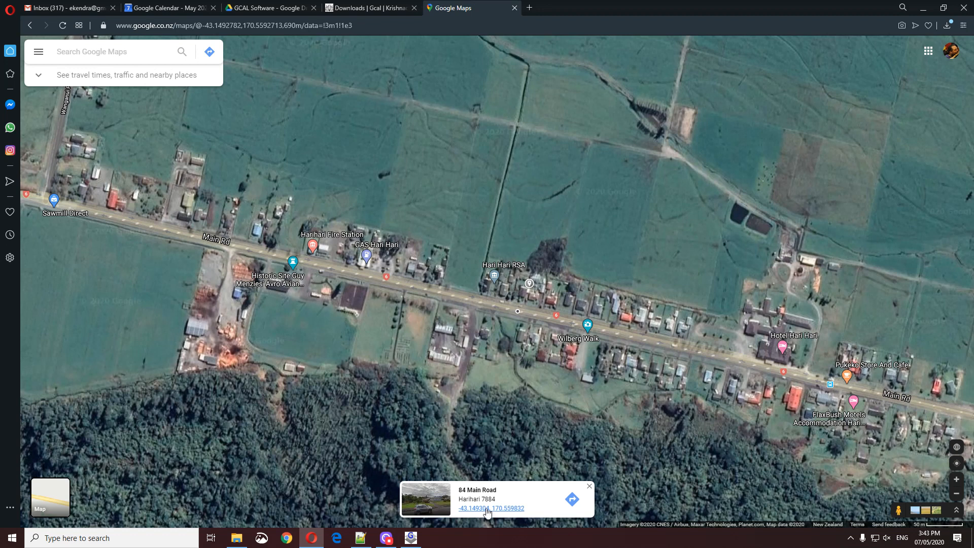
pyautogui.click(488, 509)
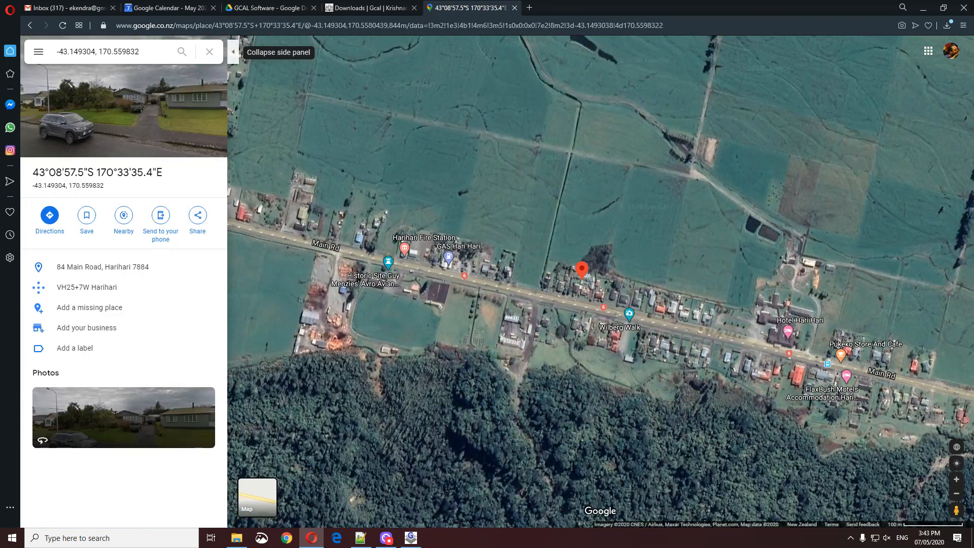
# Examine the picked point's coordinates in both the degrees-minutes-seconds and decimal formats.
pyautogui.moveTo(33, 172); pyautogui.dragTo(76, 172)
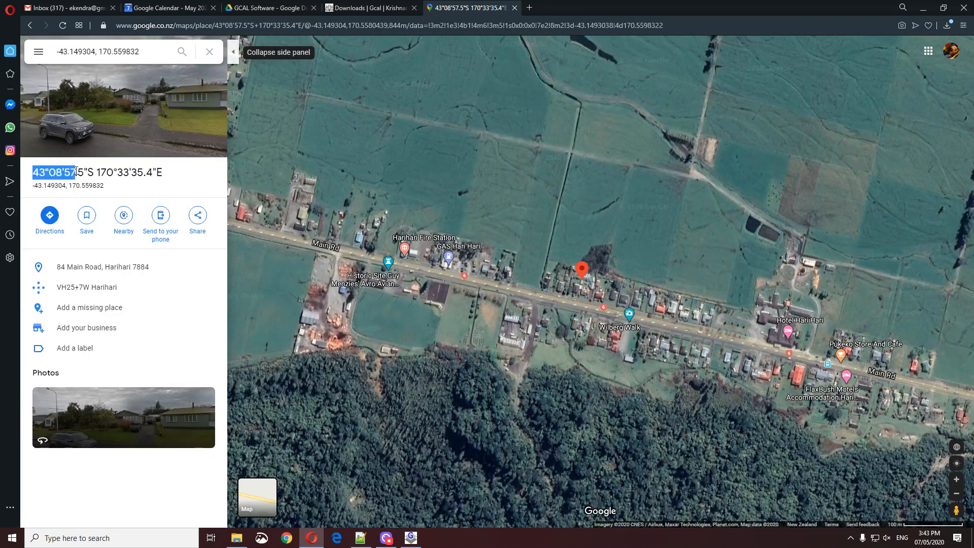
pyautogui.click(61, 174)
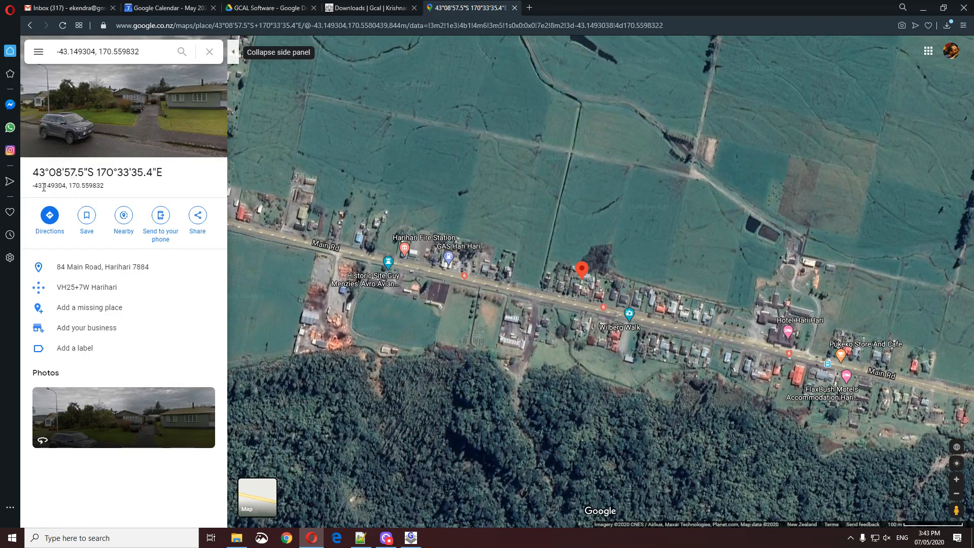
pyautogui.moveTo(42, 186); pyautogui.dragTo(66, 186)
pyautogui.click(170, 194)
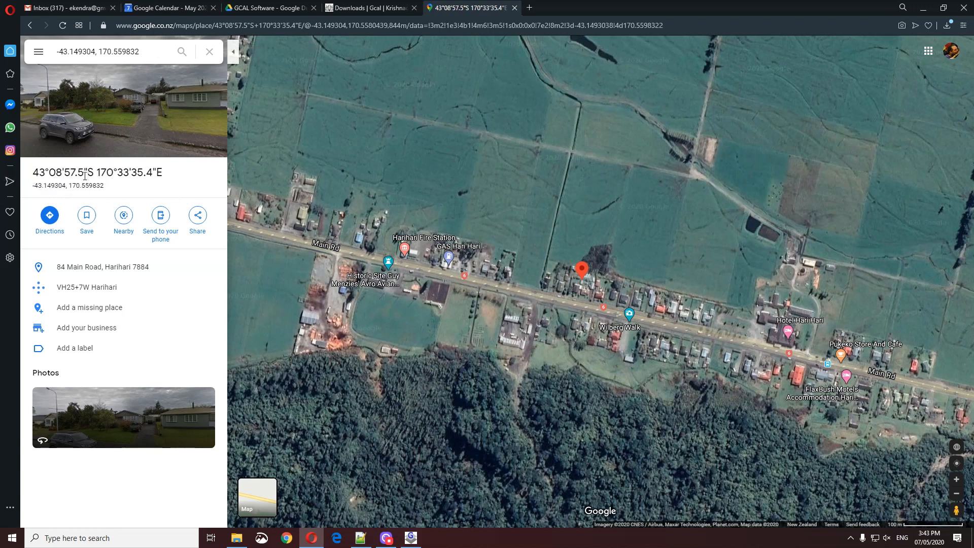
pyautogui.moveTo(32, 186); pyautogui.dragTo(105, 189)
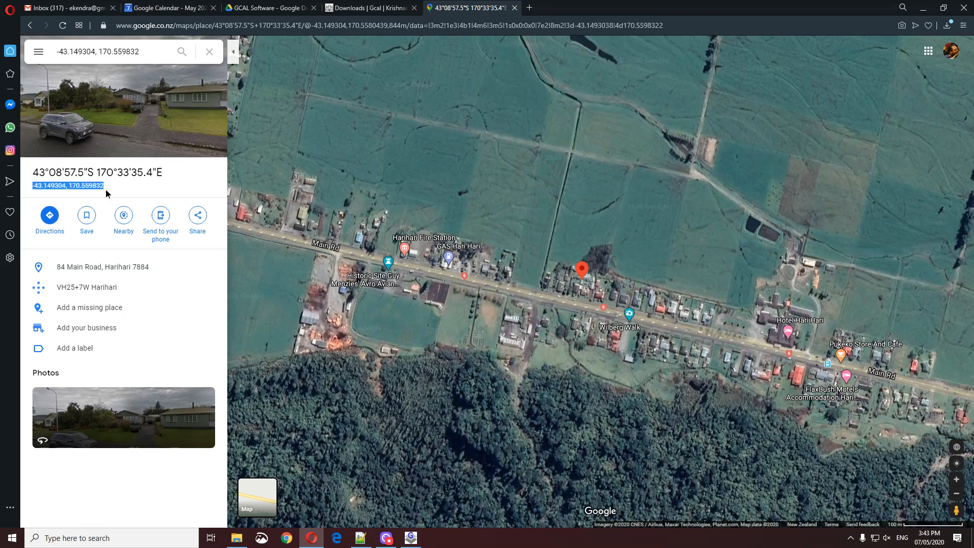
pyautogui.click(126, 194)
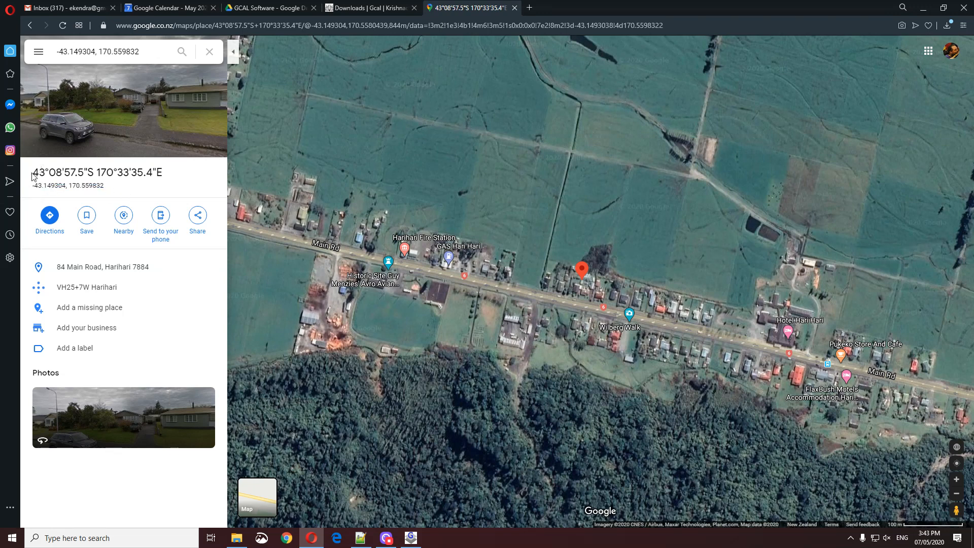
pyautogui.moveTo(32, 172); pyautogui.dragTo(147, 175)
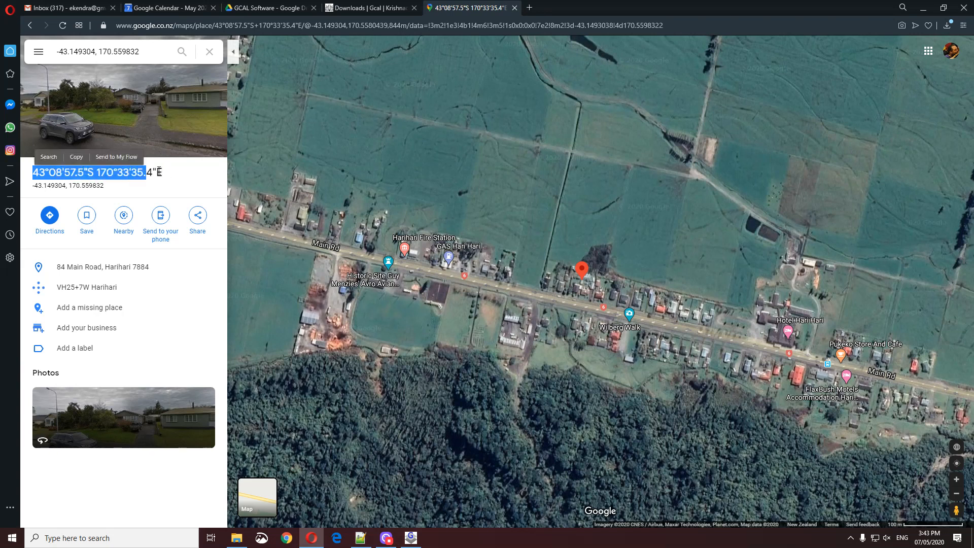
pyautogui.click(107, 186)
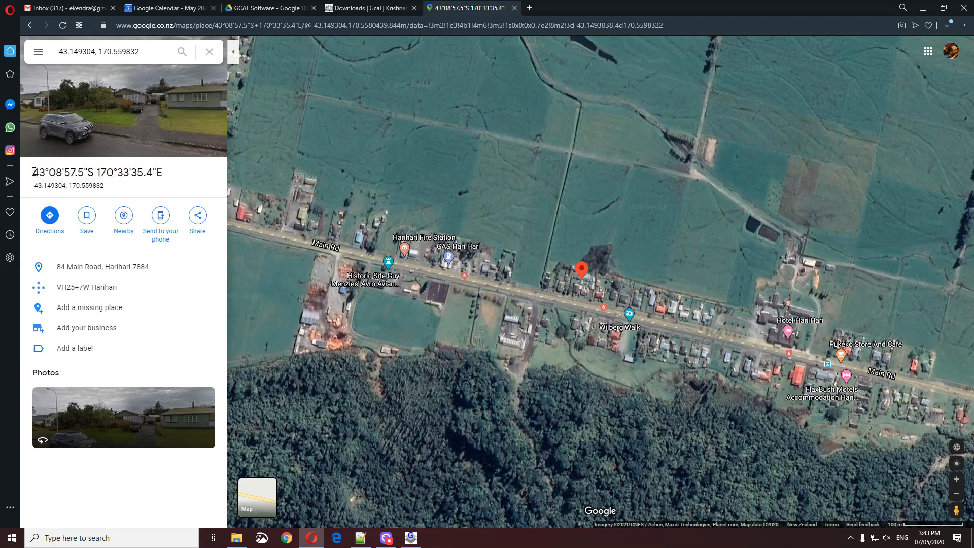
# Copy the coordinates 43°08'57.5"S 170°33'35.4"E, switch to Notepad++ and paste them on empty line 8.
pyautogui.moveTo(31, 172); pyautogui.dragTo(171, 174)
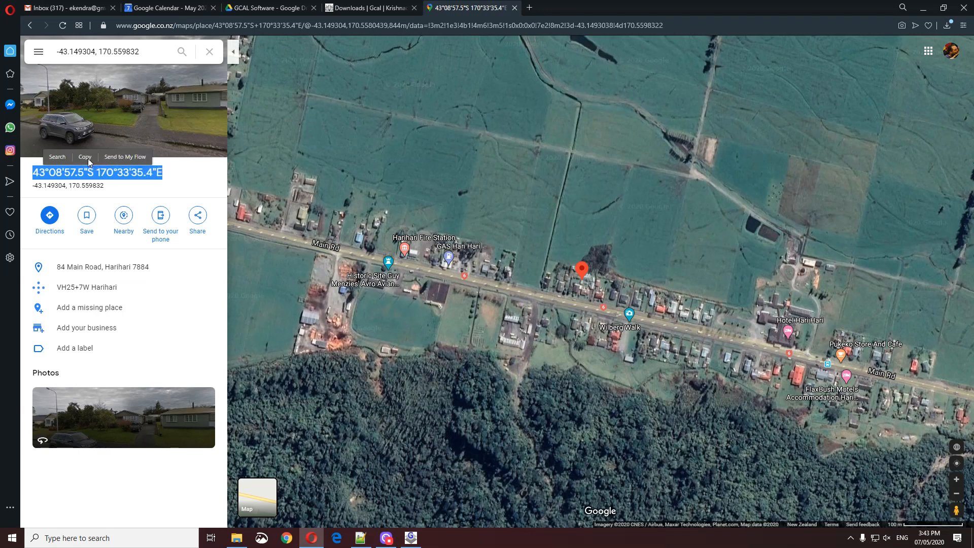
pyautogui.click(86, 160)
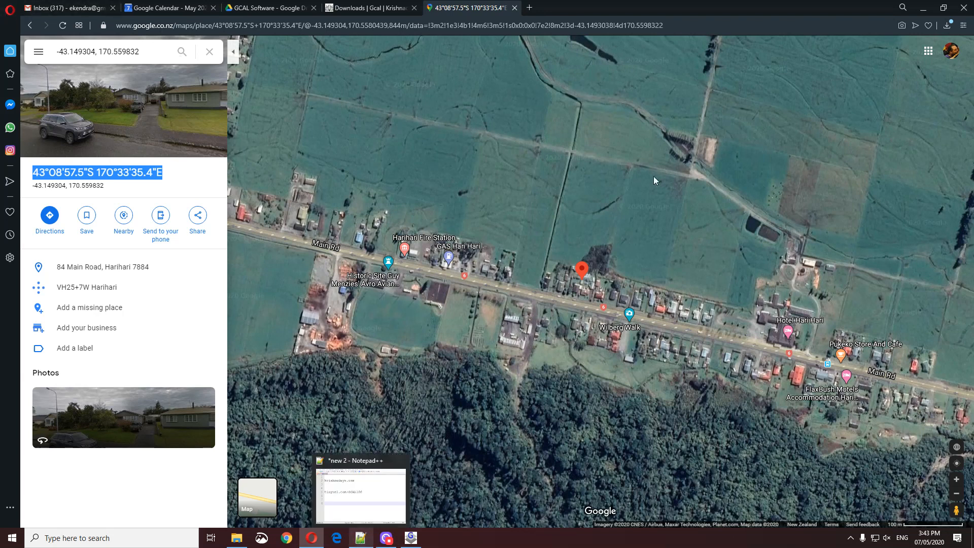
pyautogui.click(360, 539)
pyautogui.moveTo(483, 132); pyautogui.dragTo(436, 90)
pyautogui.press('Up')
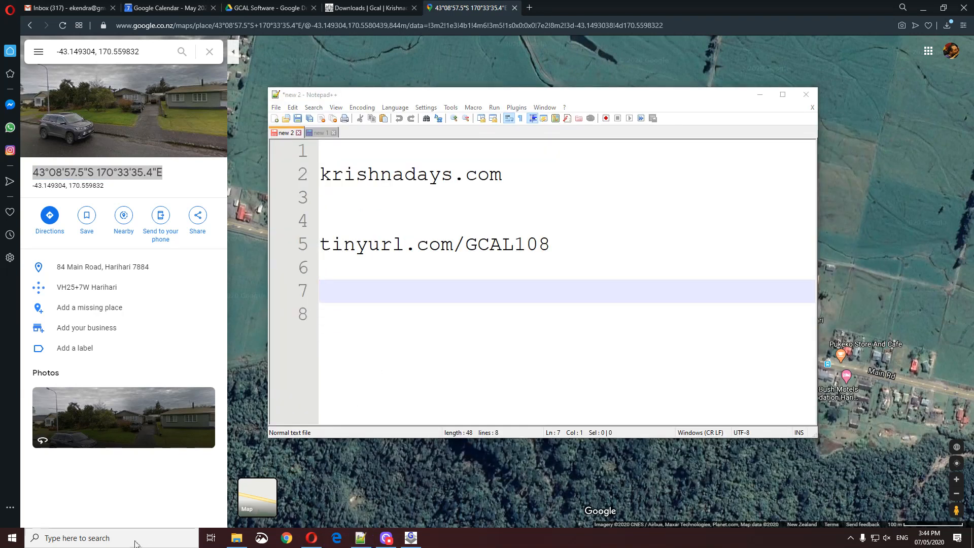
pyautogui.click(135, 539)
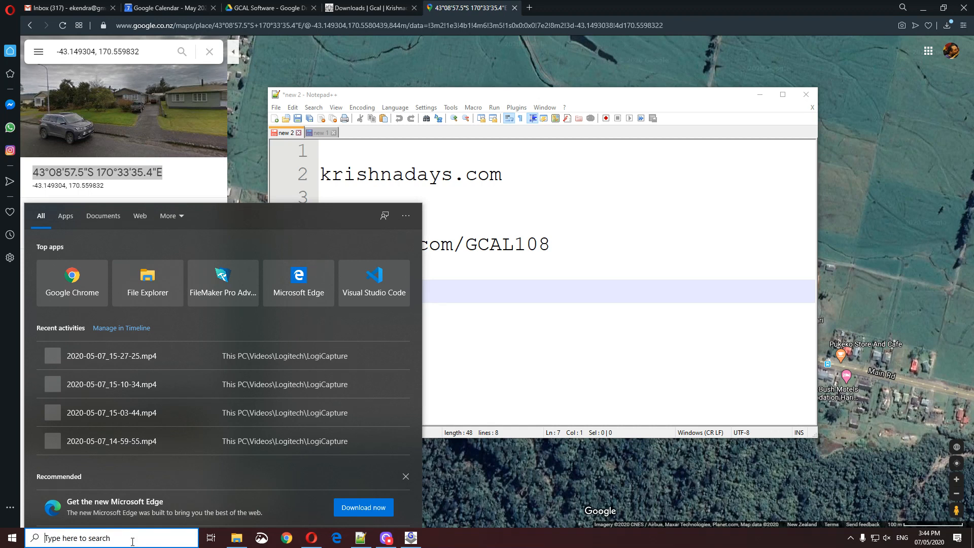
pyautogui.write('notep')
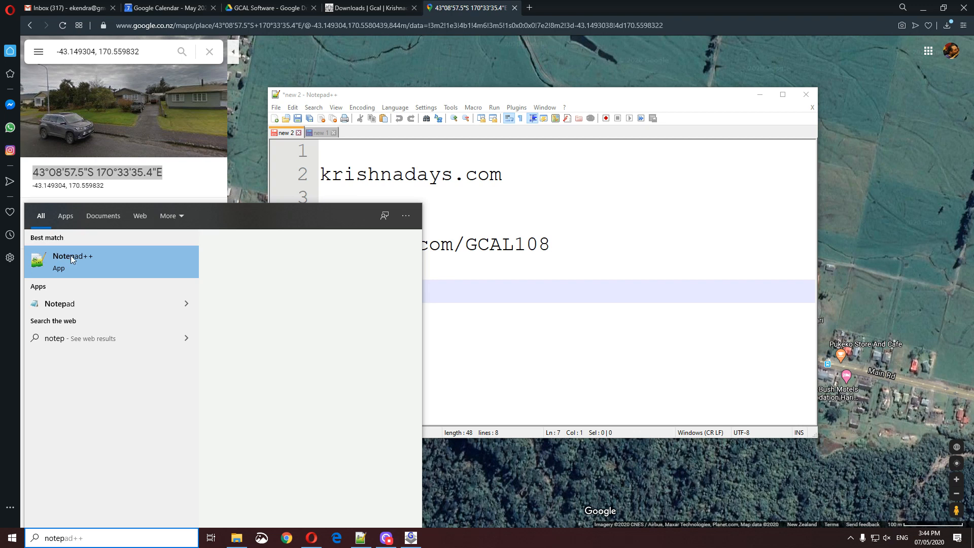
pyautogui.click(411, 320)
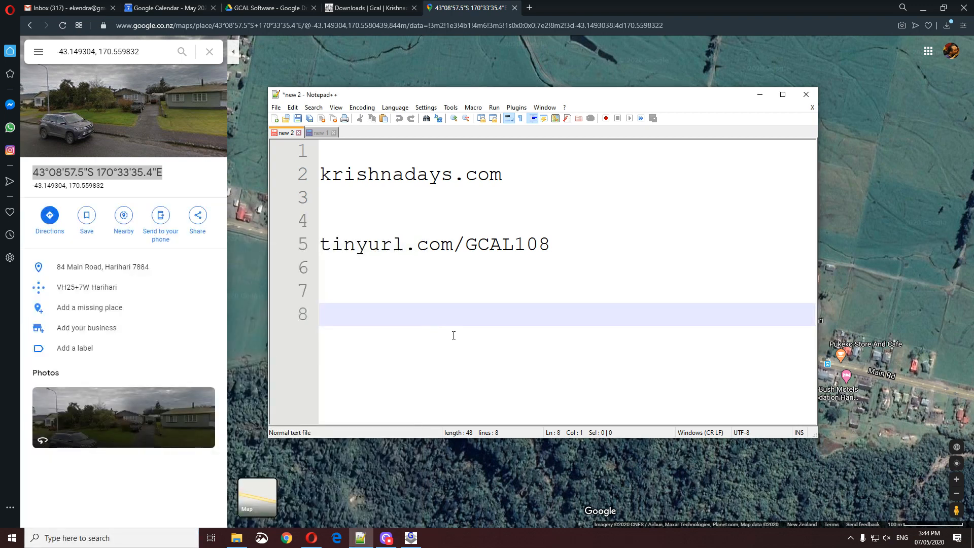
pyautogui.hotkey('ctrl', 'v')
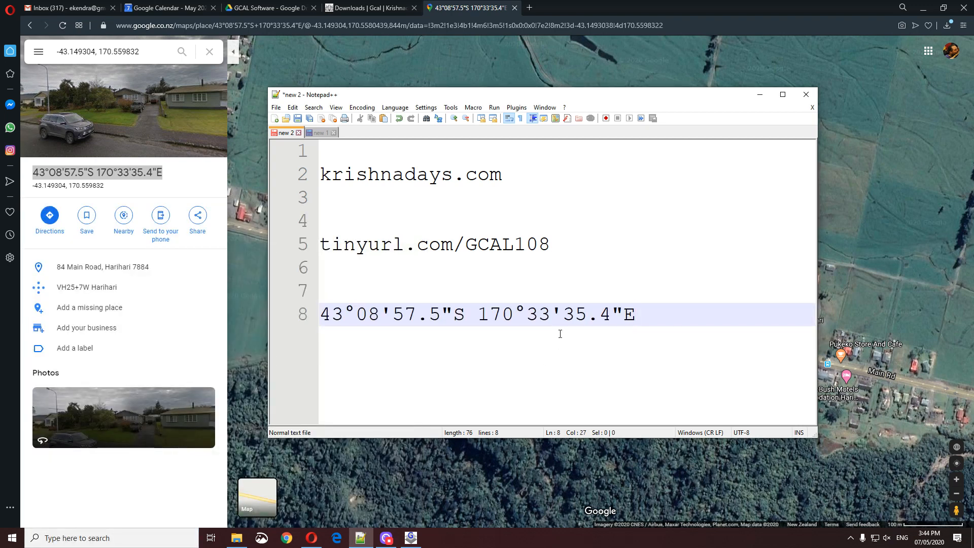
# Split the pasted coordinates so the longitude 170°33'35.4"E sits on its own line below the latitude.
pyautogui.click(466, 318)
pyautogui.click(482, 314)
pyautogui.press('Return')
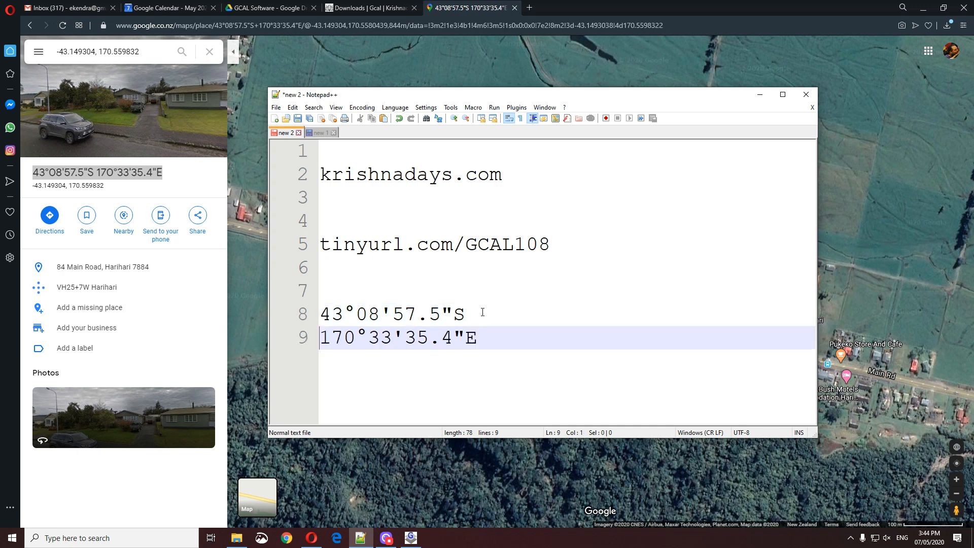
pyautogui.press('Up')
pyautogui.press('Up')
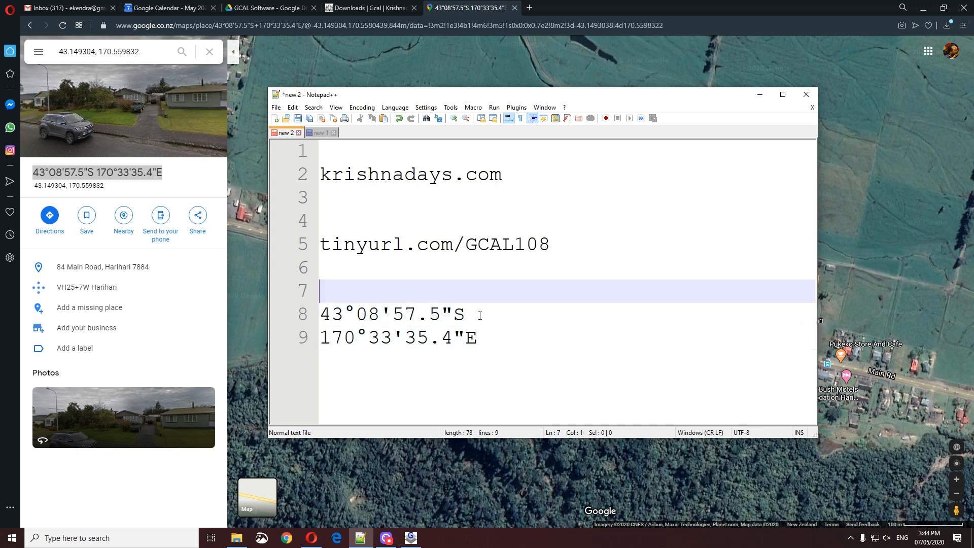
pyautogui.click(480, 315)
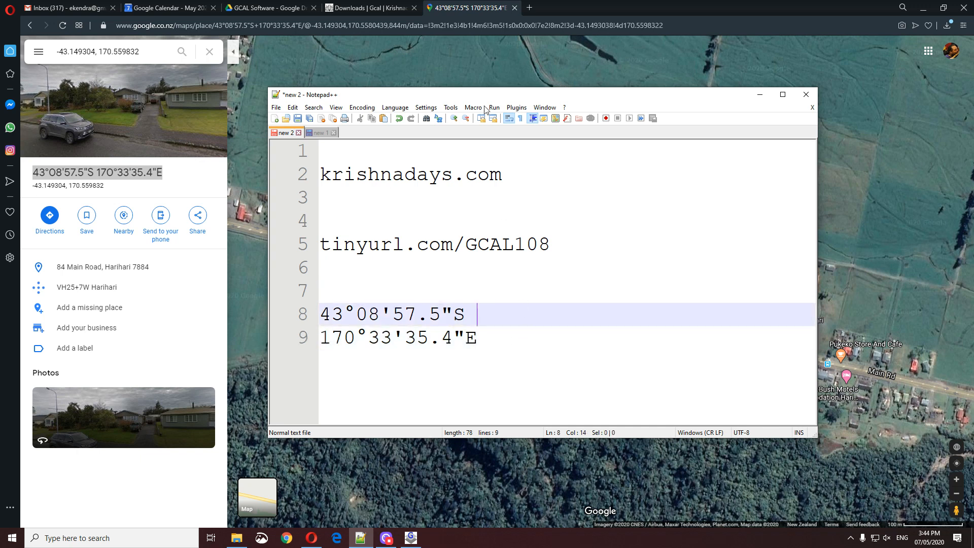
# Switch to the Gaurabda Calendar window and start creating a new location from its location list.
pyautogui.moveTo(587, 91); pyautogui.dragTo(692, 81)
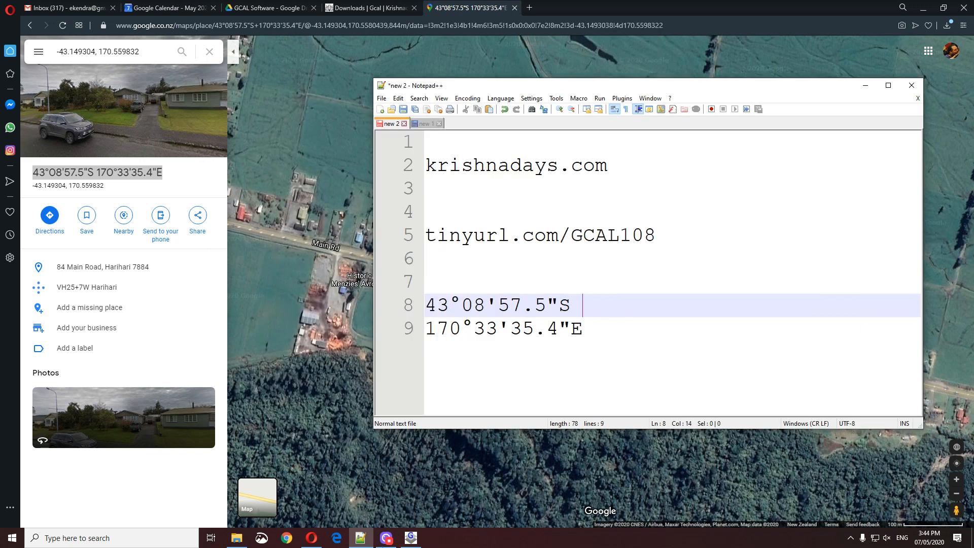
pyautogui.click(411, 539)
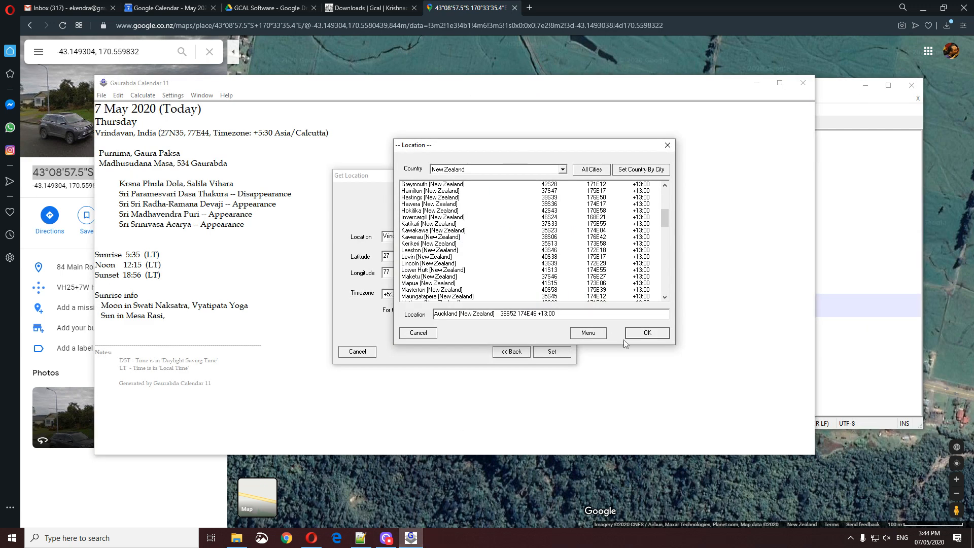
pyautogui.moveTo(520, 145); pyautogui.dragTo(352, 127)
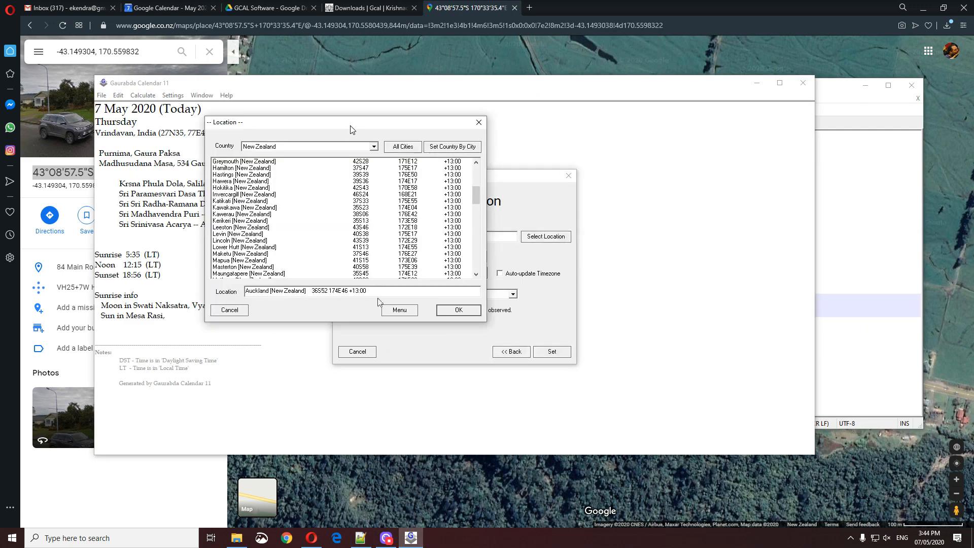
pyautogui.click(399, 311)
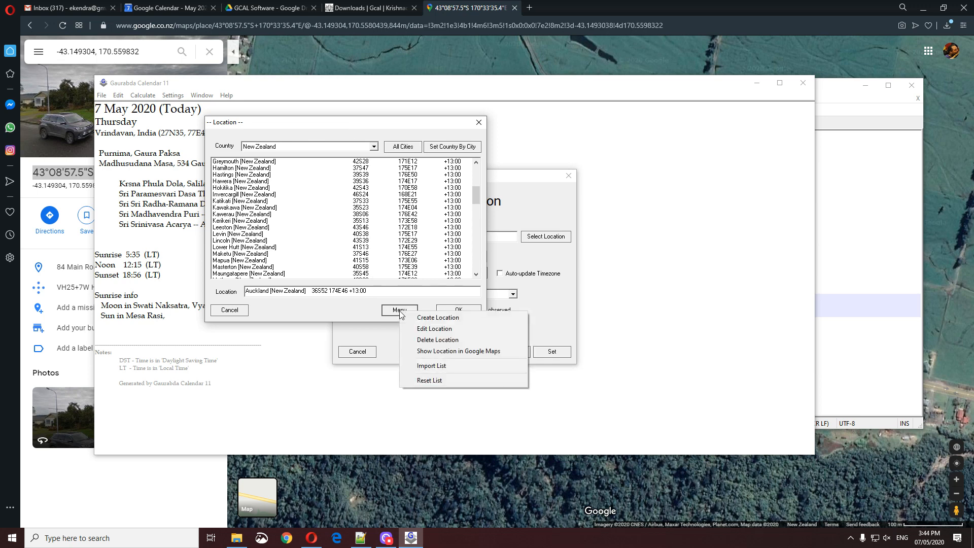
pyautogui.click(429, 317)
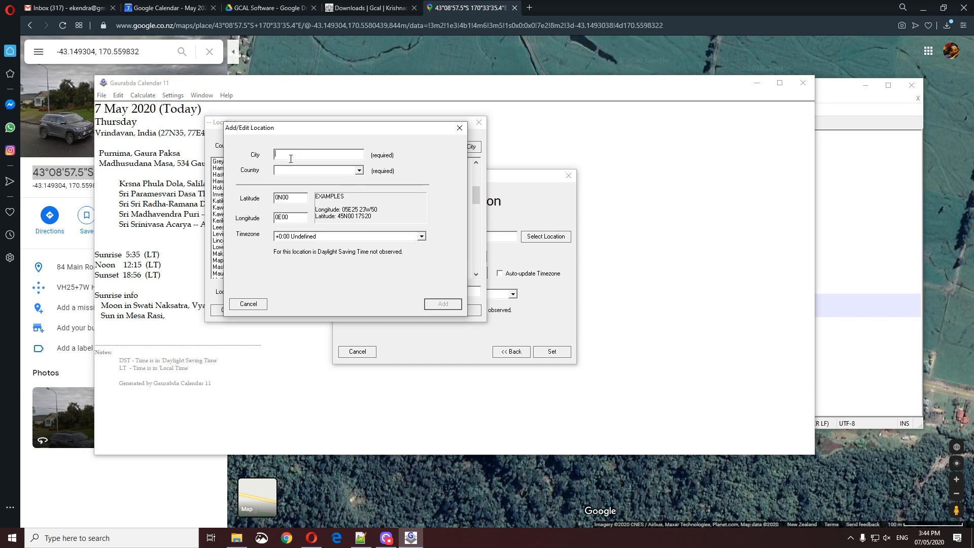
# Enter Hari Hari as the city of the new location.
pyautogui.write('Hari Hariu')
pyautogui.press('BackSpace')
pyautogui.press('BackSpace')
pyautogui.press('BackSpace')
pyautogui.press('BackSpace')
pyautogui.press('BackSpace')
pyautogui.write('Ha')
# Choose New Zealand as the new location's country.
pyautogui.click(327, 170)
pyautogui.press('n')
pyautogui.scroll(-2, 317, 271)
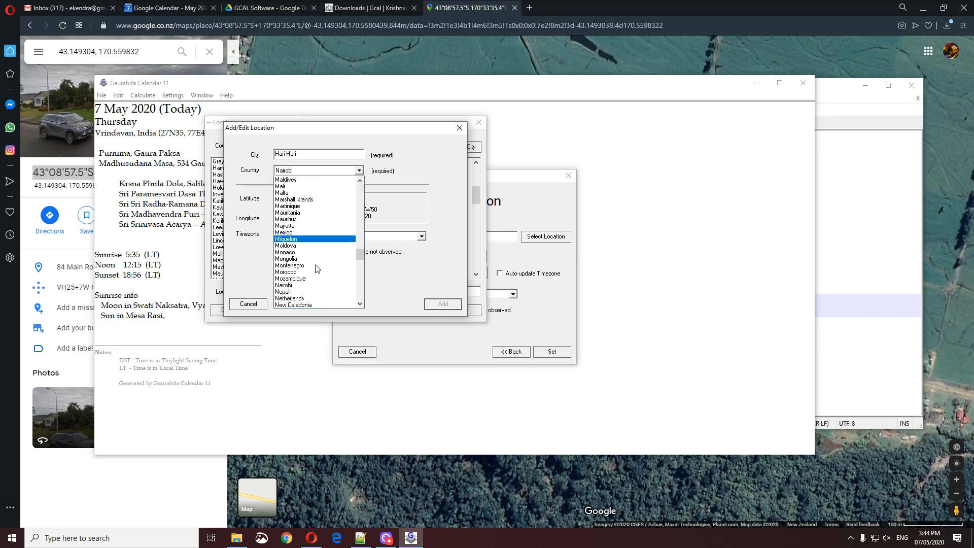
pyautogui.click(310, 292)
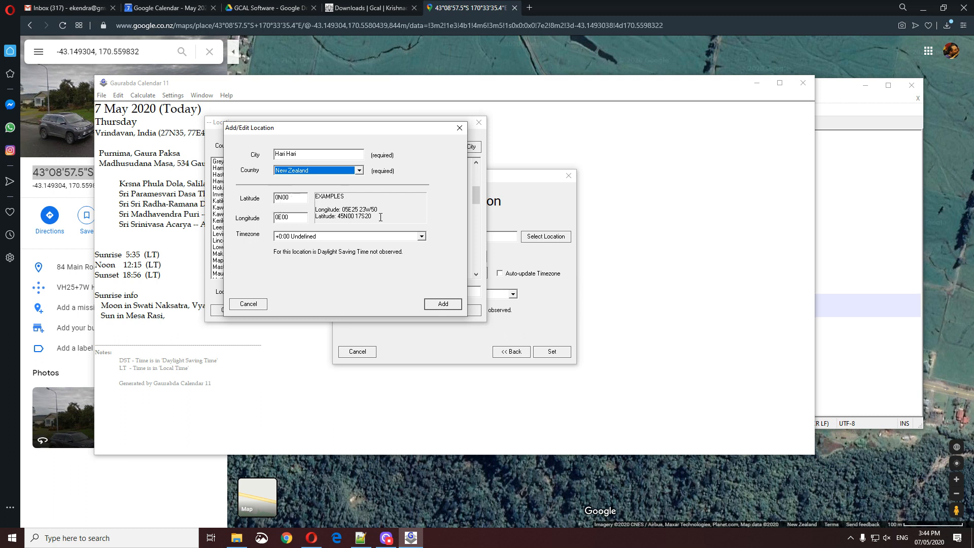
# Copy the example longitude and latitude lines from the location form, switch to Notepad++ and paste them on empty line 7.
pyautogui.moveTo(381, 217); pyautogui.dragTo(314, 210)
pyautogui.hotkey('ctrl', 'c')
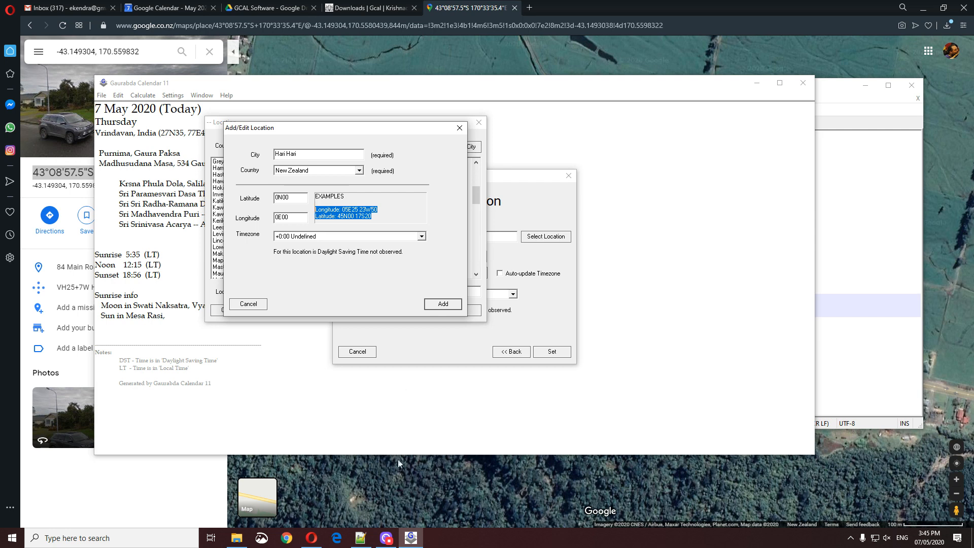
pyautogui.click(360, 538)
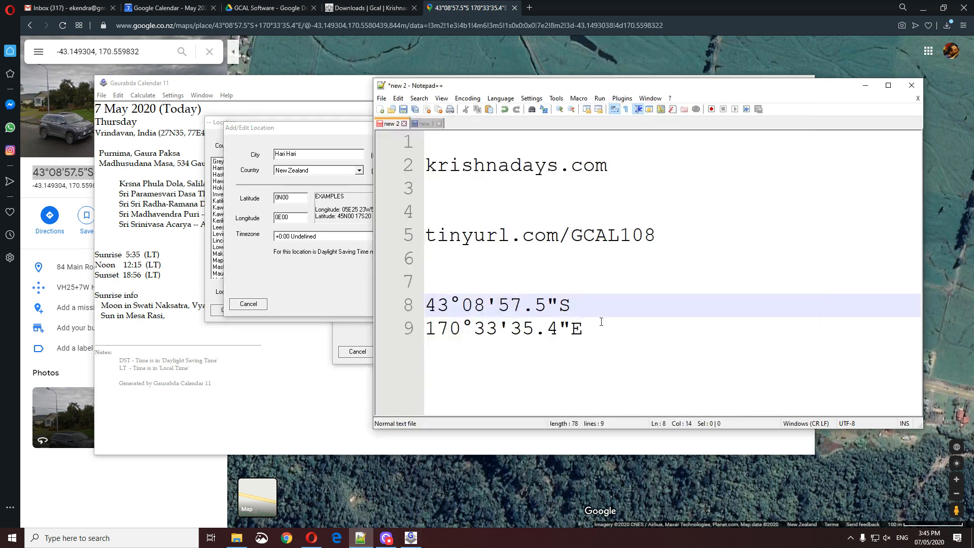
pyautogui.click(573, 274)
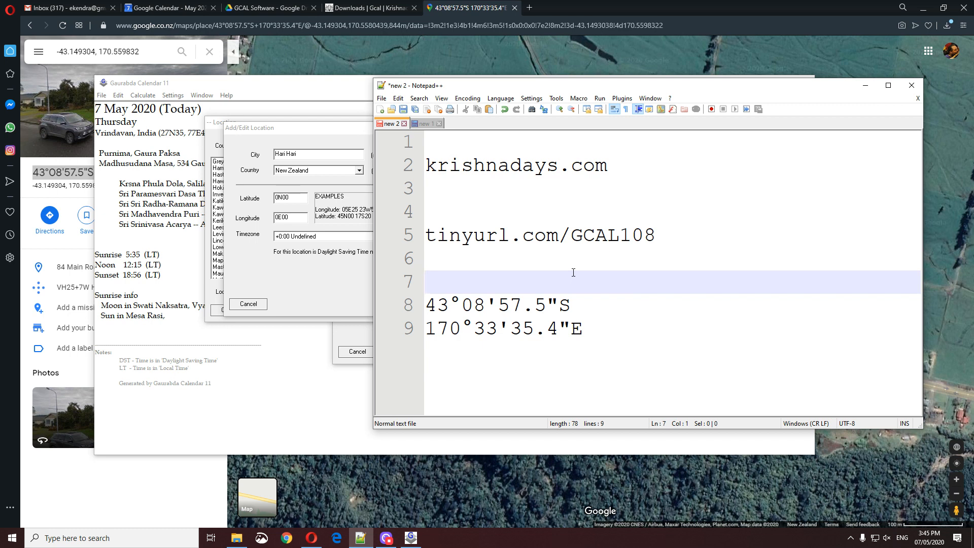
pyautogui.hotkey('ctrl', 'v')
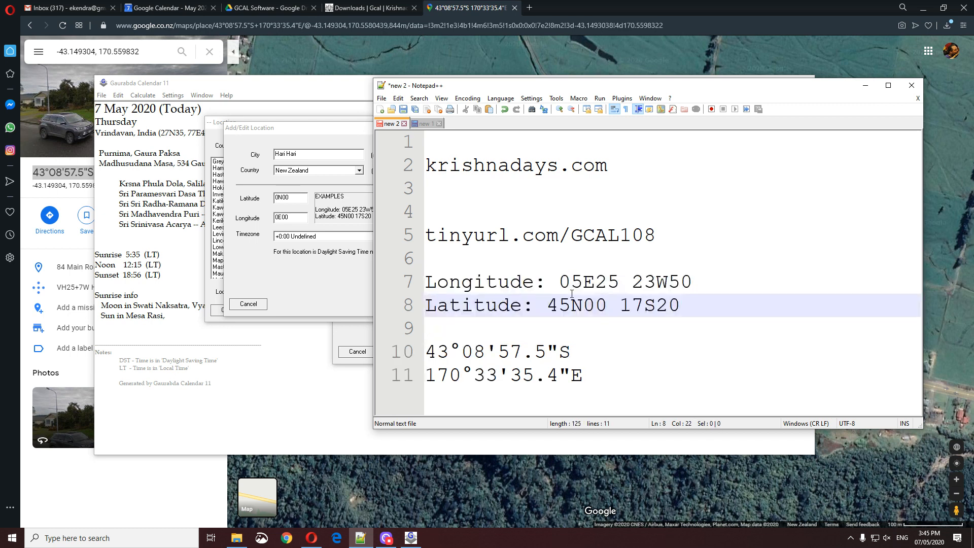
pyautogui.click(532, 321)
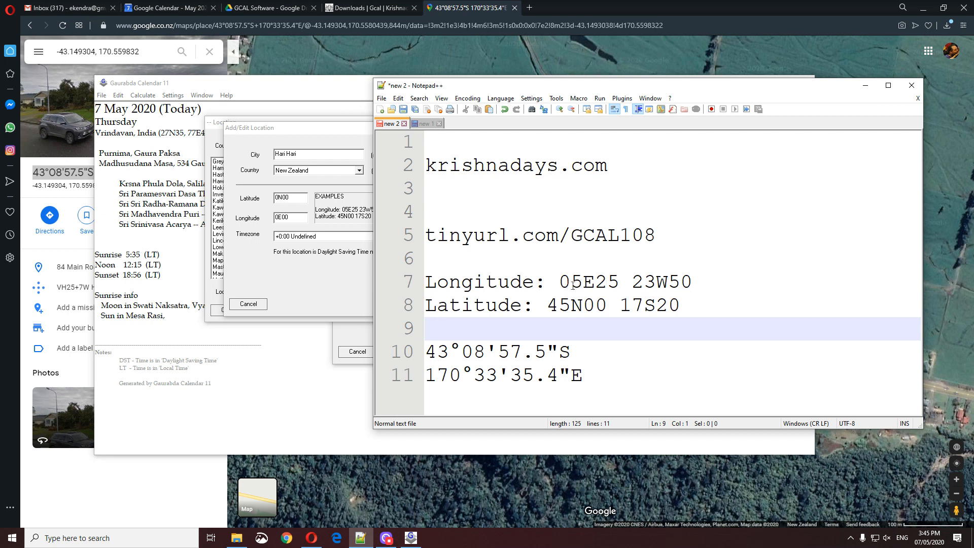
# Trim the longitude example on line 7 to 05E25 by removing the western example 23W50.
pyautogui.moveTo(619, 282); pyautogui.dragTo(583, 282)
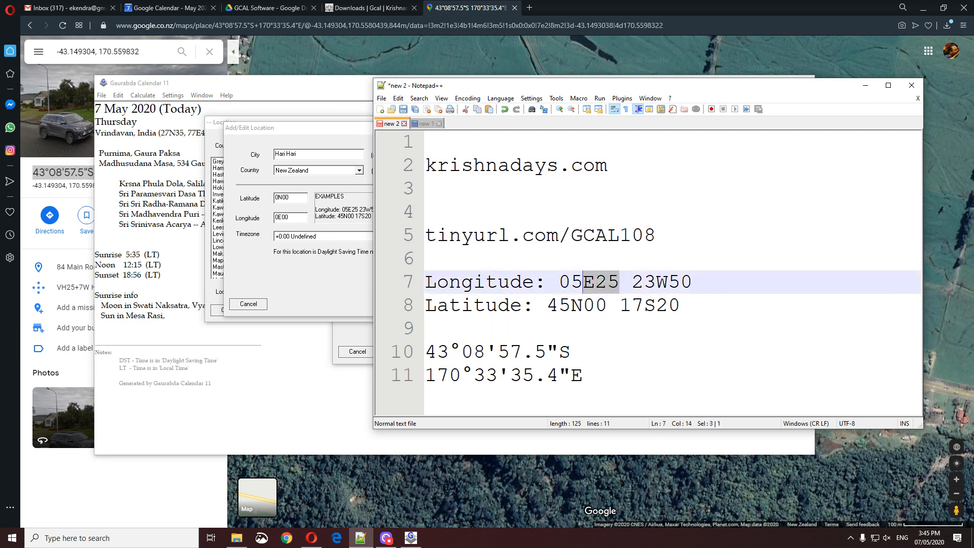
pyautogui.doubleClick(583, 282)
pyautogui.click(637, 284)
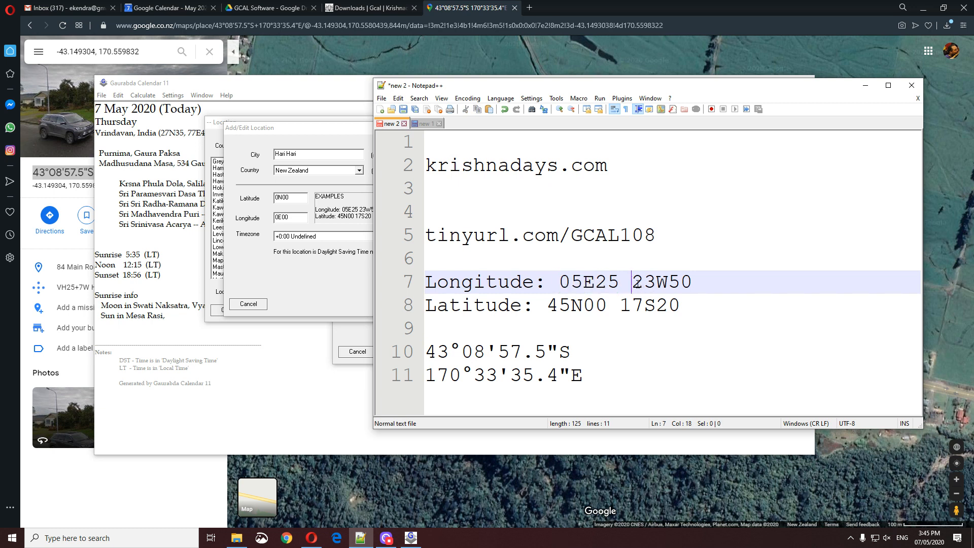
pyautogui.hotkey('shift', 'Right')
pyautogui.hotkey('shift', 'End')
pyautogui.write('==')
pyautogui.press('BackSpace')
pyautogui.press('BackSpace')
pyautogui.press('BackSpace')
pyautogui.press('BackSpace')
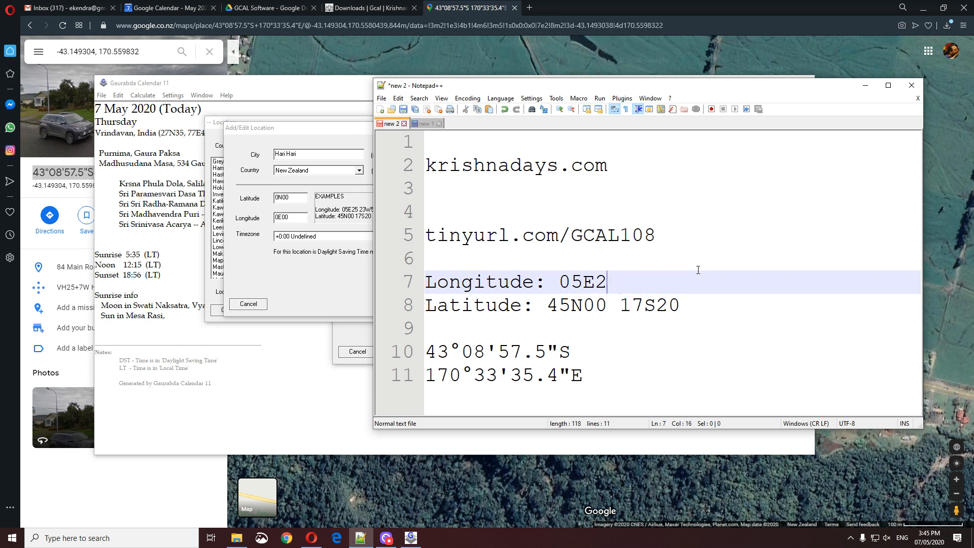
pyautogui.write('5')
# Remove the northern example 45N00 from the latitude line so only 17S20 remains.
pyautogui.click(585, 347)
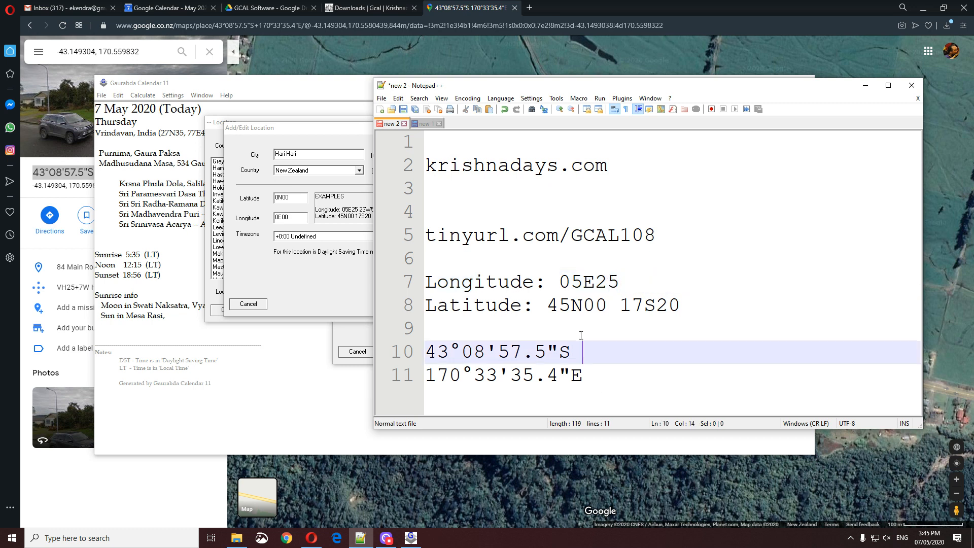
pyautogui.click(638, 338)
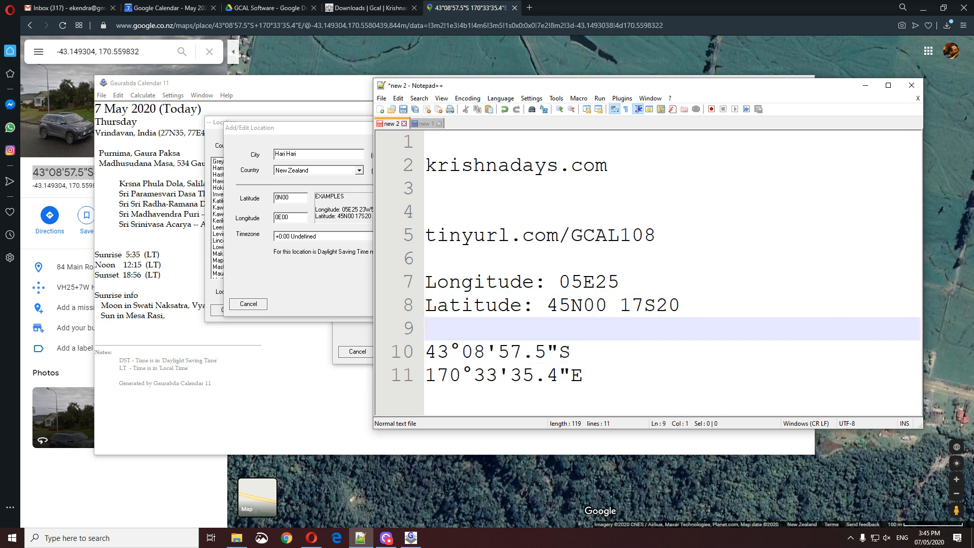
pyautogui.moveTo(569, 352); pyautogui.dragTo(558, 351)
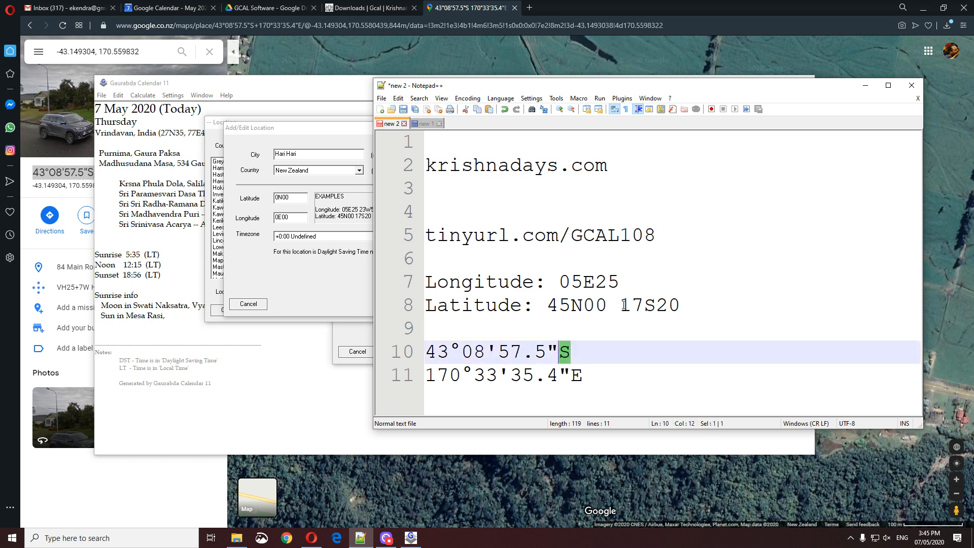
pyautogui.moveTo(620, 306); pyautogui.dragTo(546, 307)
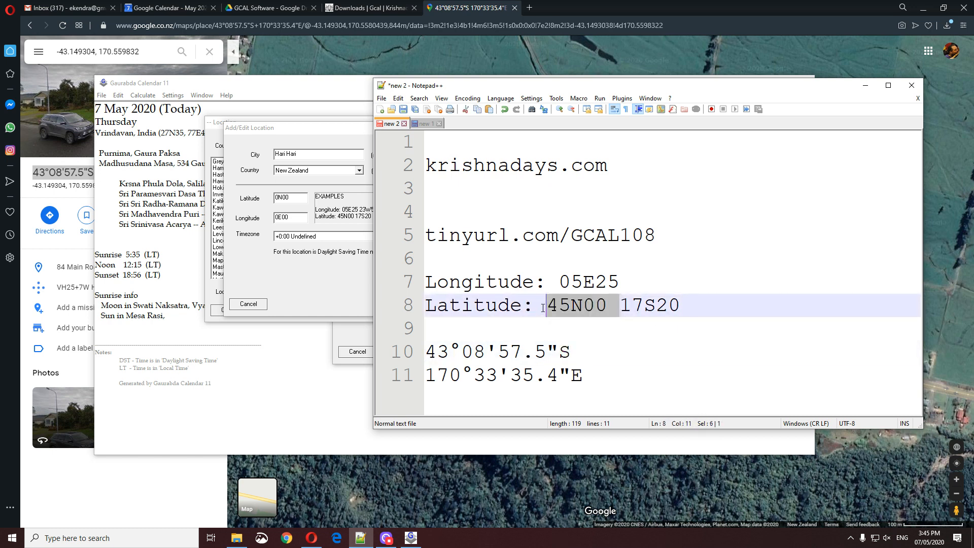
pyautogui.press('Delete')
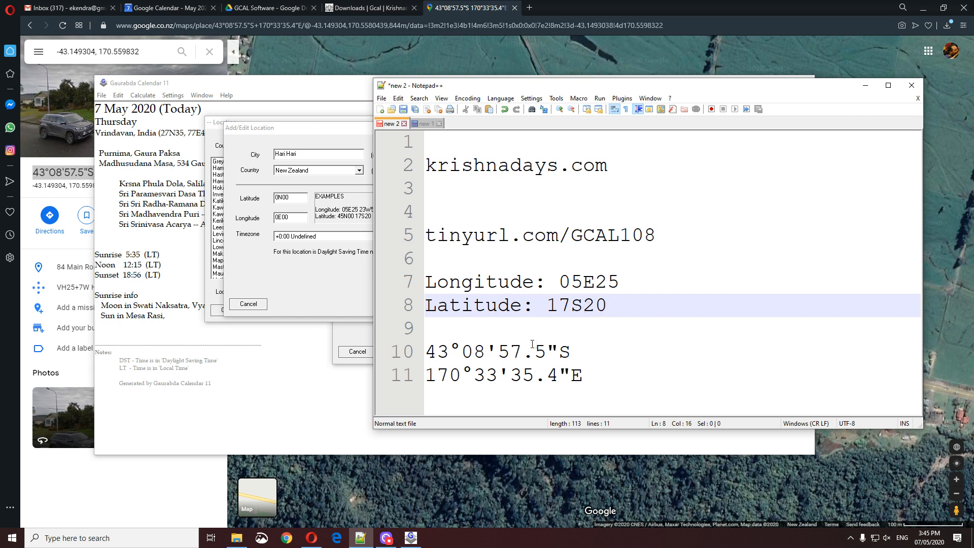
# Move the longitude 170°33'35.4"E above the latitude 43°08'57.5"S to match the order of the example lines.
pyautogui.click(449, 351)
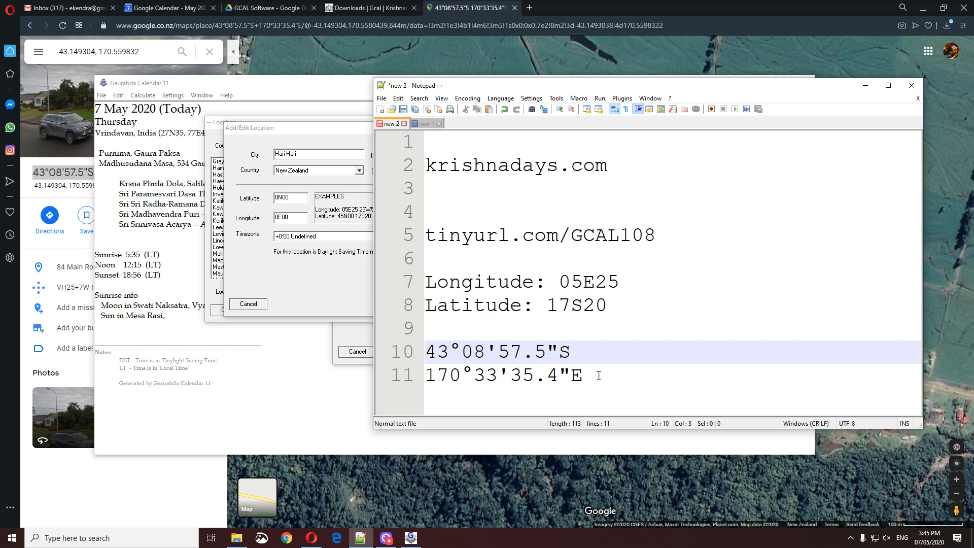
pyautogui.click(410, 376)
pyautogui.hotkey('ctrl', 'c')
pyautogui.press('Delete')
pyautogui.click(460, 336)
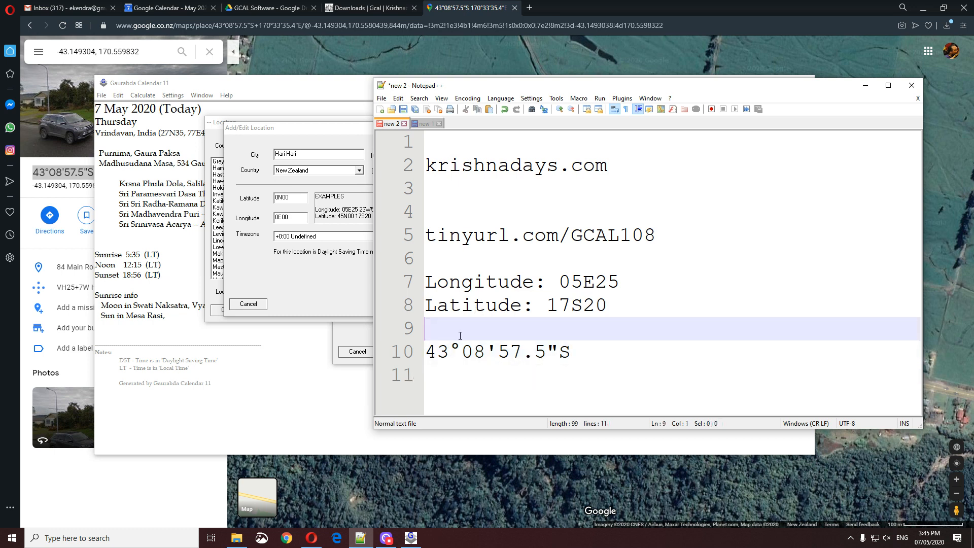
pyautogui.press('Return')
pyautogui.hotkey('ctrl', 'v')
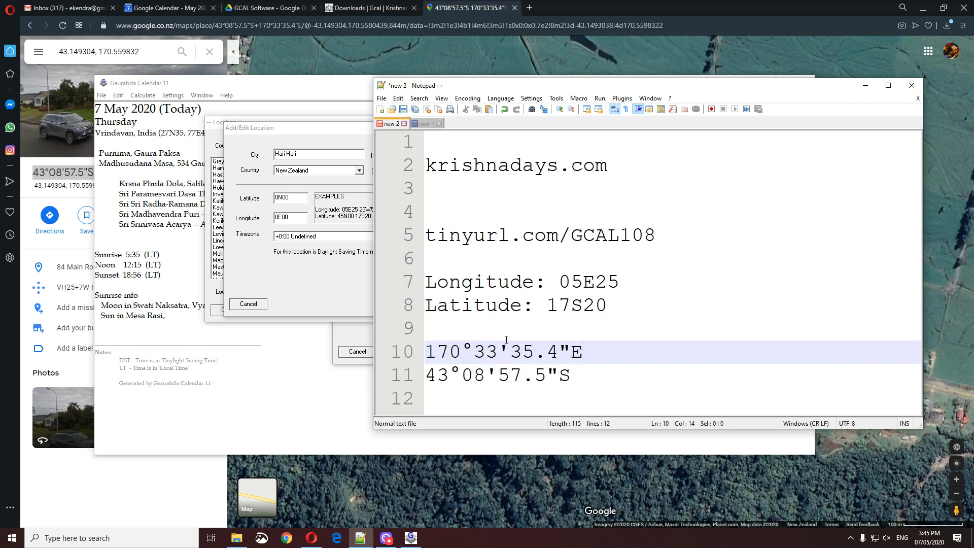
# Replace the degrees in the longitude example on line 7 with 170, copied from the Harihari longitude.
pyautogui.moveTo(461, 351); pyautogui.dragTo(425, 351)
pyautogui.hotkey('ctrl', 'c')
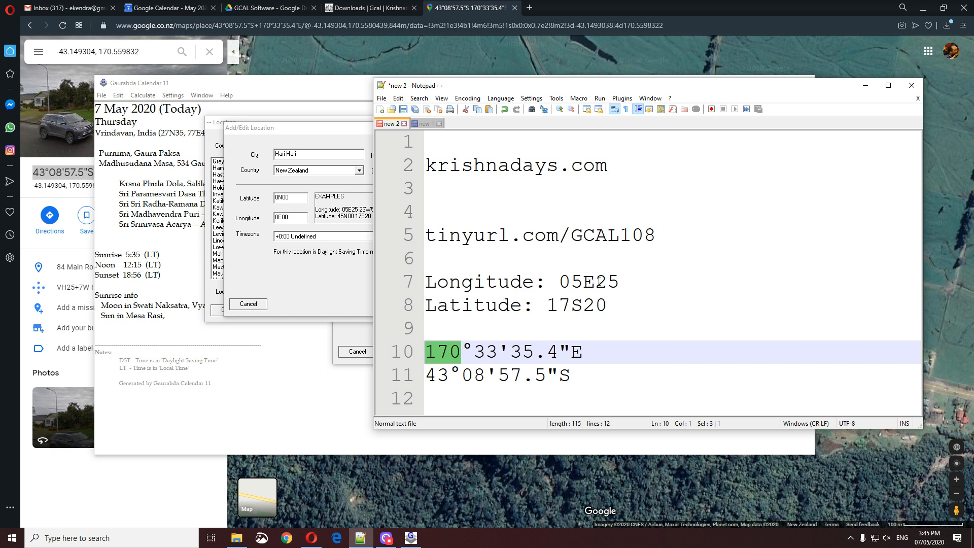
pyautogui.moveTo(584, 282); pyautogui.dragTo(560, 282)
pyautogui.hotkey('ctrl', 'v')
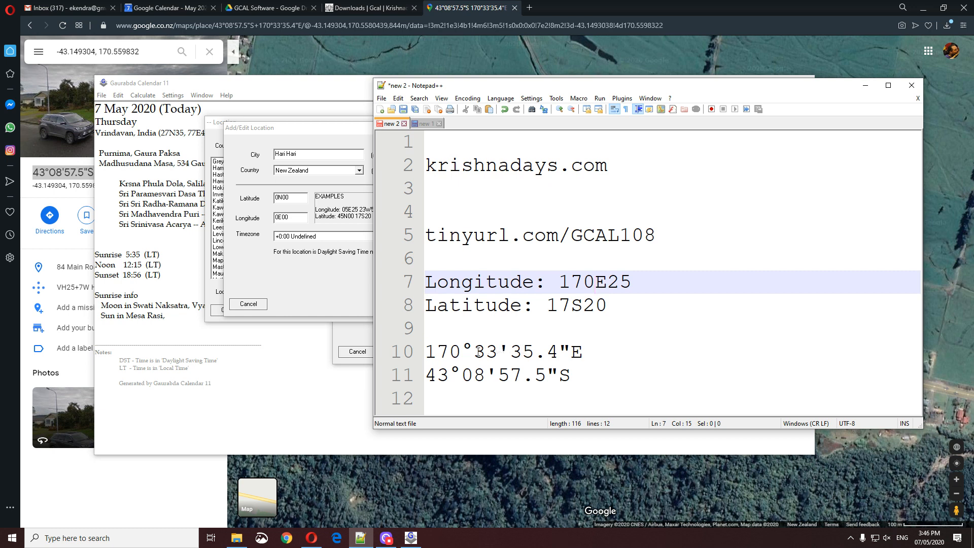
# Round the minutes of the Harihari longitude on line 10 up to 34.
pyautogui.click(499, 350)
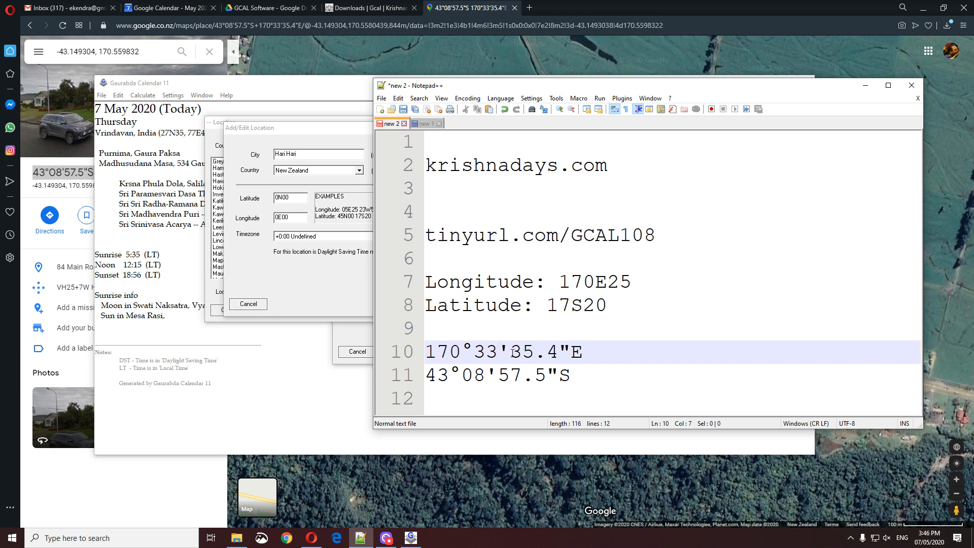
pyautogui.hotkey('shift', 'Left')
pyautogui.write('4')
pyautogui.hotkey('shift', 'Right')
pyautogui.hotkey('shift', 'Right')
pyautogui.hotkey('shift', 'Right')
pyautogui.hotkey('shift', 'Right')
pyautogui.hotkey('shift', 'Right')
pyautogui.hotkey('shift', 'Right')
pyautogui.hotkey('shift', 'Left')
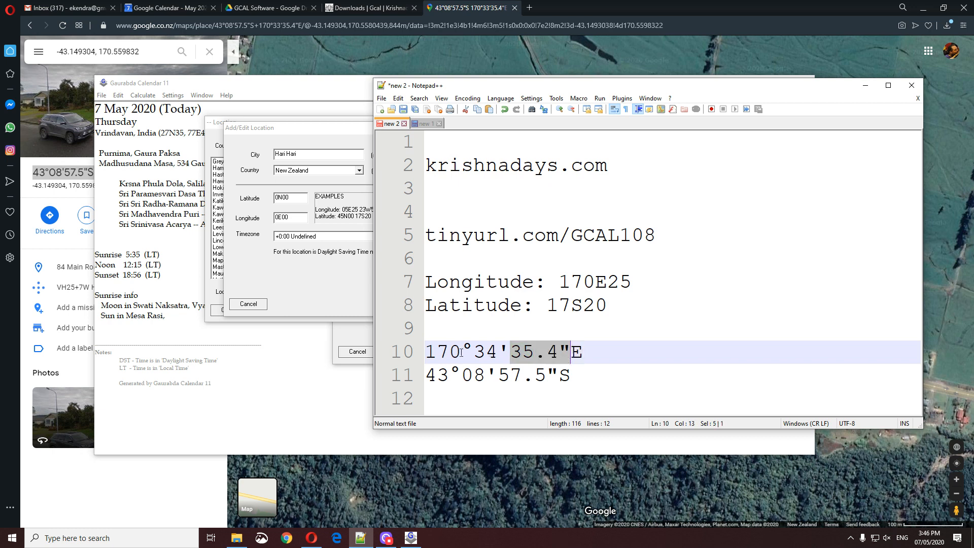
# Copy the rounded minutes 34 into the longitude example on line 7 so it reads 170E34.
pyautogui.click(497, 351)
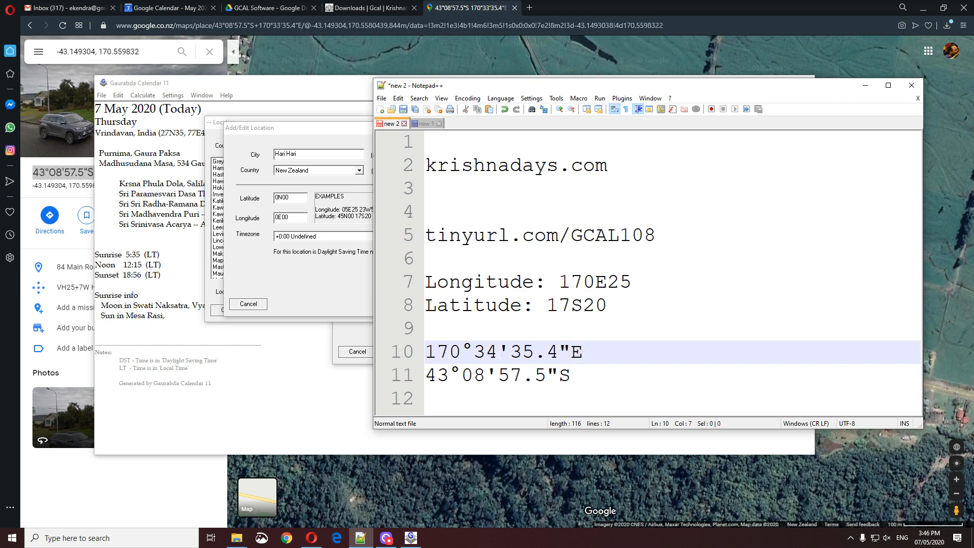
pyautogui.hotkey('shift', 'Left')
pyautogui.hotkey('shift', 'Left')
pyautogui.hotkey('ctrl', 'c')
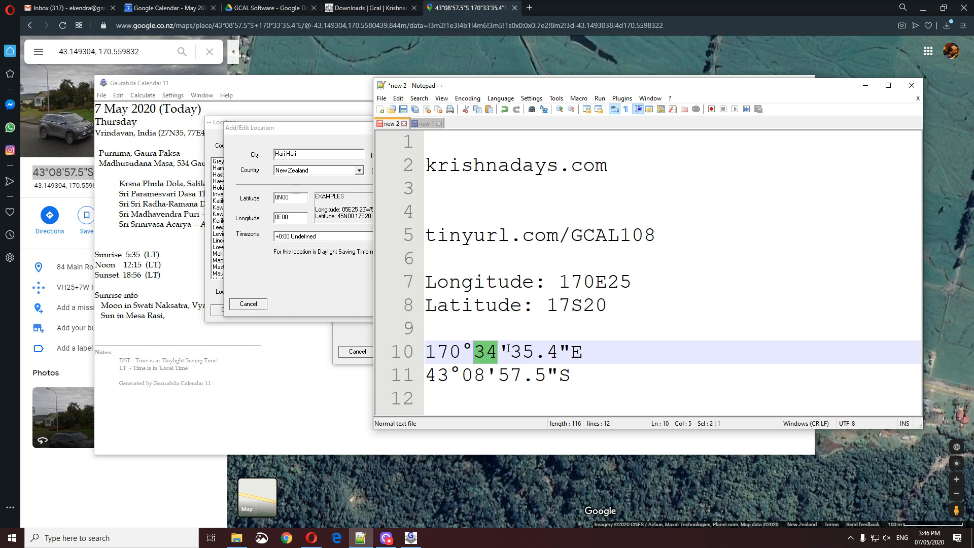
pyautogui.click(636, 280)
pyautogui.hotkey('shift', 'Left')
pyautogui.hotkey('shift', 'Left')
pyautogui.hotkey('ctrl', 'v')
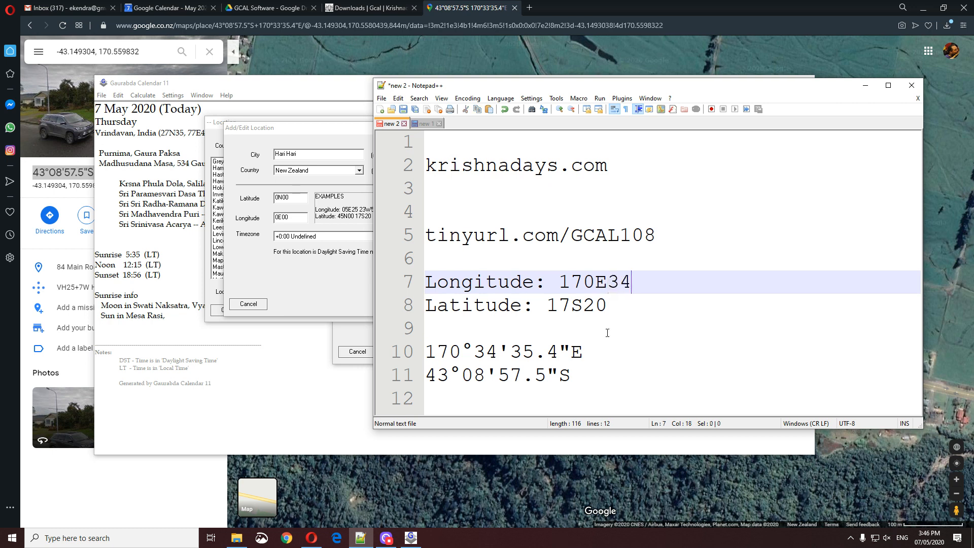
# Replace the degrees in the latitude example on line 8 with 43, copied from the Harihari latitude.
pyautogui.click(583, 299)
pyautogui.moveTo(449, 375); pyautogui.dragTo(430, 375)
pyautogui.hotkey('ctrl', 'c')
pyautogui.moveTo(570, 307); pyautogui.dragTo(548, 306)
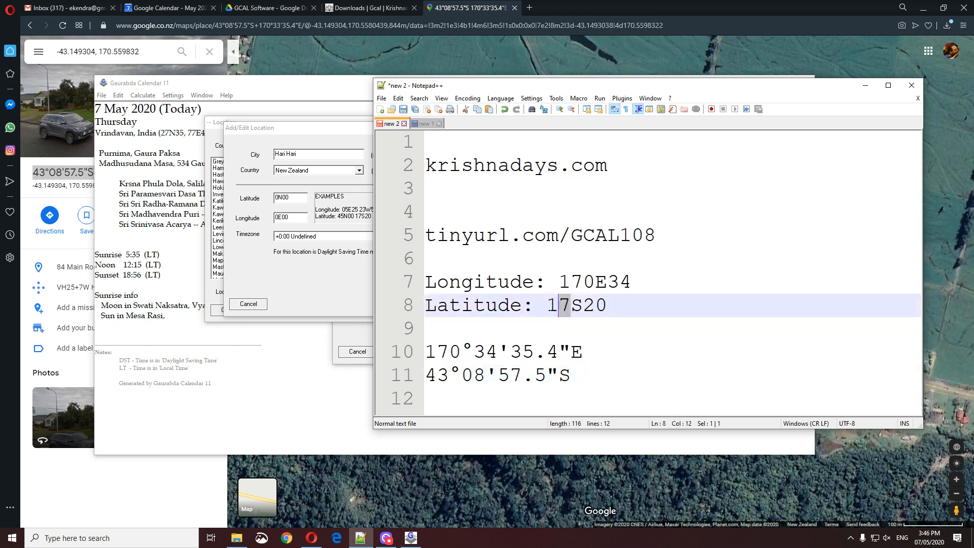
pyautogui.hotkey('ctrl', 'v')
# Round the minutes of the Harihari latitude on line 11 up to 09.
pyautogui.click(473, 376)
pyautogui.click(511, 375)
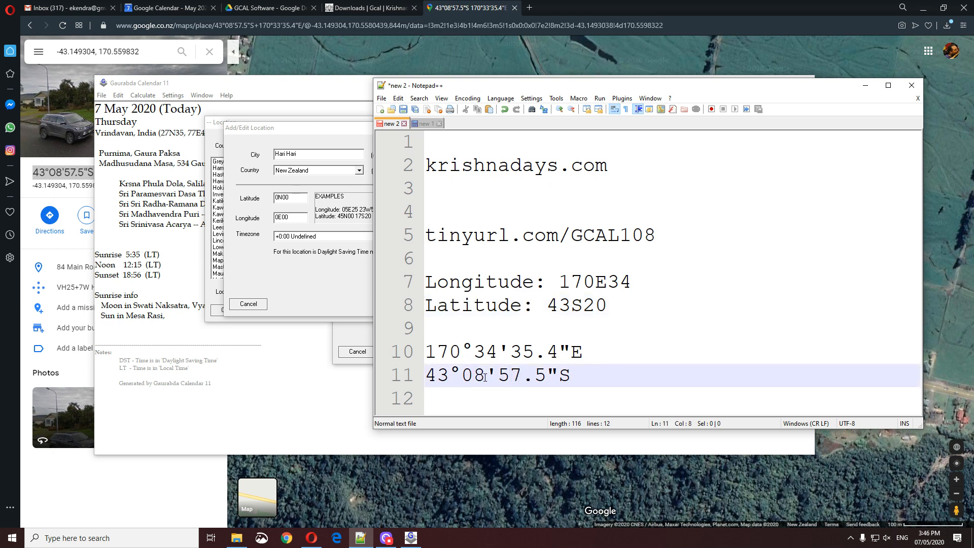
pyautogui.moveTo(486, 376); pyautogui.dragTo(474, 377)
pyautogui.write('9')
# Copy the rounded minutes 09 into the latitude example on line 8 so it reads 43S09.
pyautogui.moveTo(485, 377); pyautogui.dragTo(460, 376)
pyautogui.hotkey('ctrl', 'c')
pyautogui.click(607, 305)
pyautogui.moveTo(607, 305); pyautogui.dragTo(583, 305)
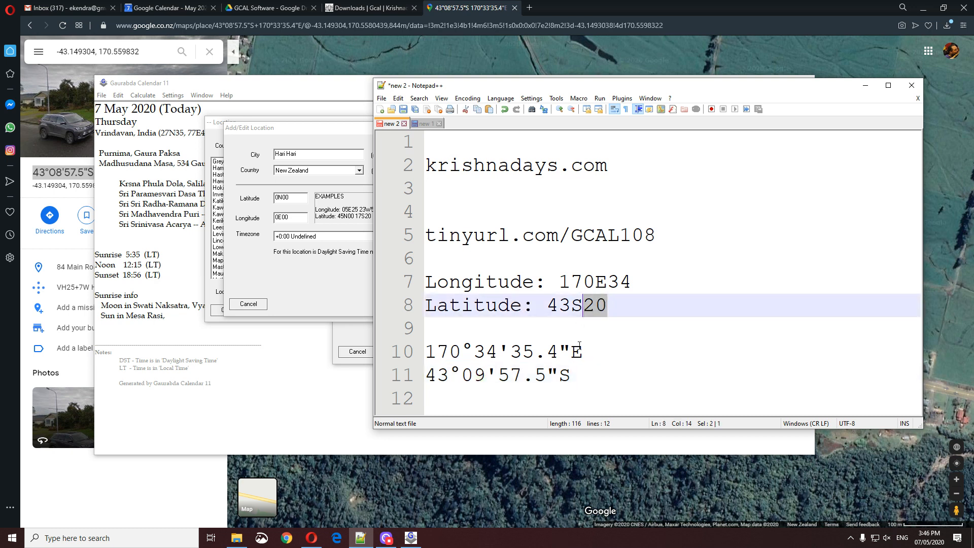
pyautogui.hotkey('ctrl', 'v')
pyautogui.click(583, 352)
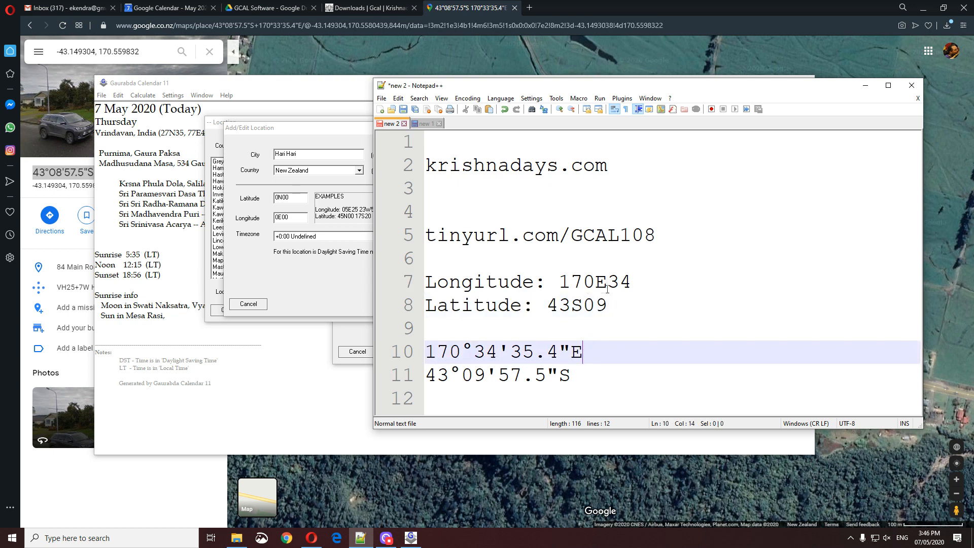
# Copy the longitude 170E34 from the notes on line 7 into the new location's Longitude field.
pyautogui.moveTo(637, 282); pyautogui.dragTo(559, 282)
pyautogui.hotkey('ctrl', 'c')
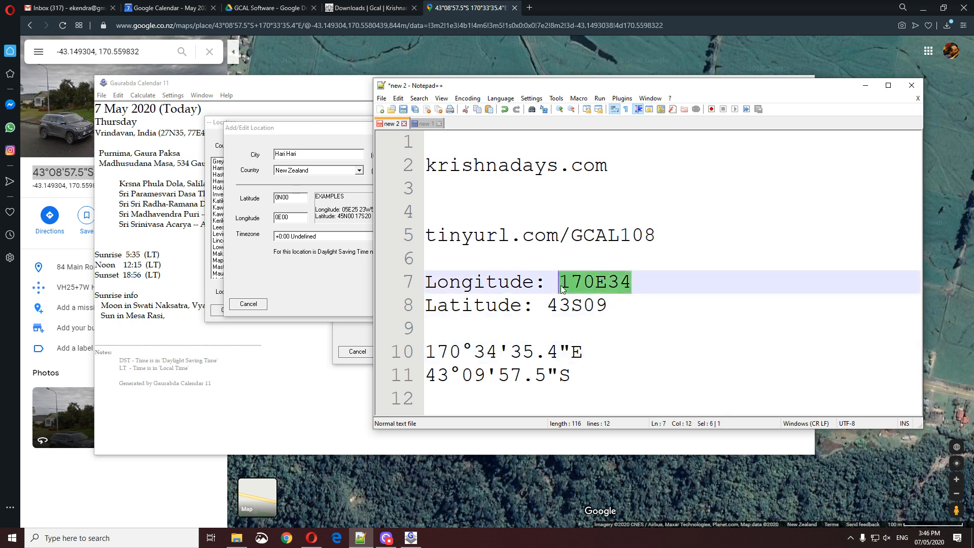
pyautogui.moveTo(537, 92); pyautogui.dragTo(665, 126)
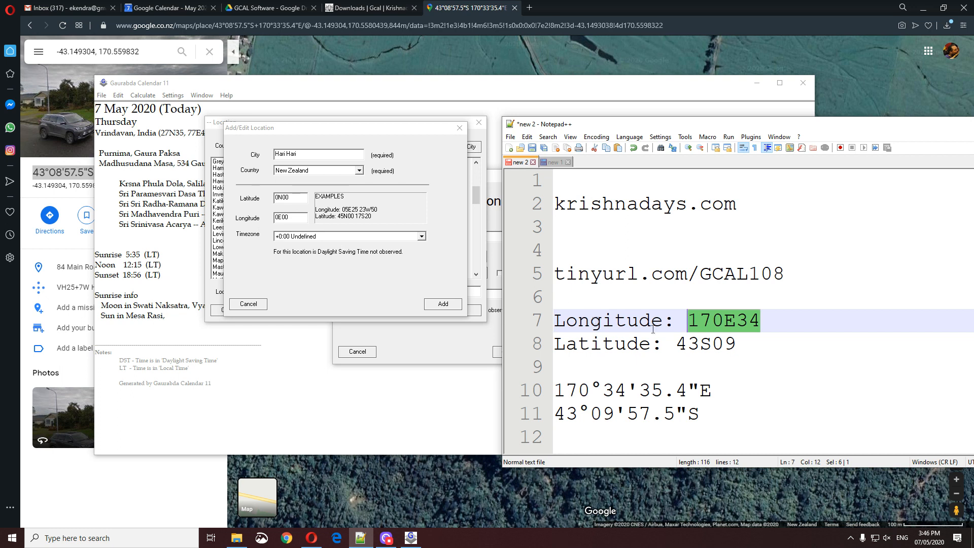
pyautogui.doubleClick(300, 218)
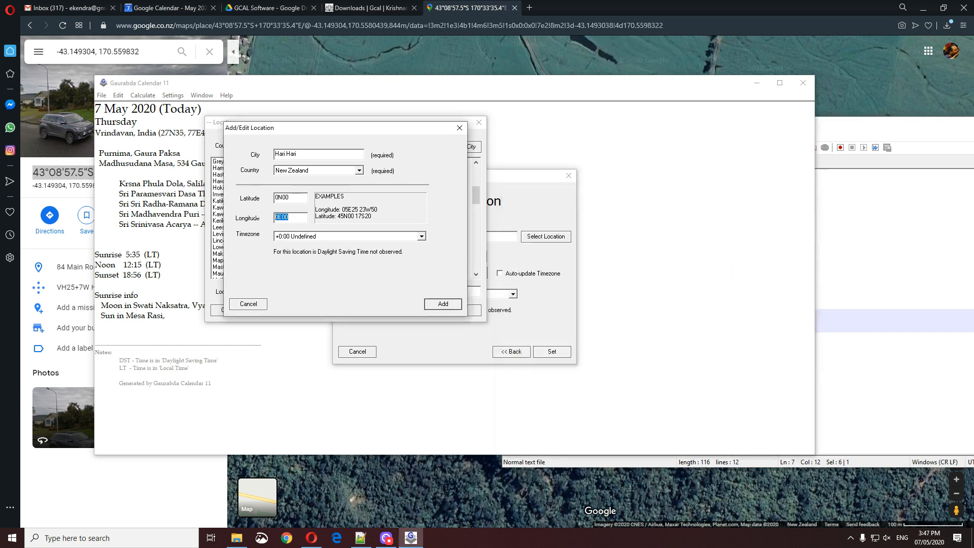
pyautogui.hotkey('ctrl', 'v')
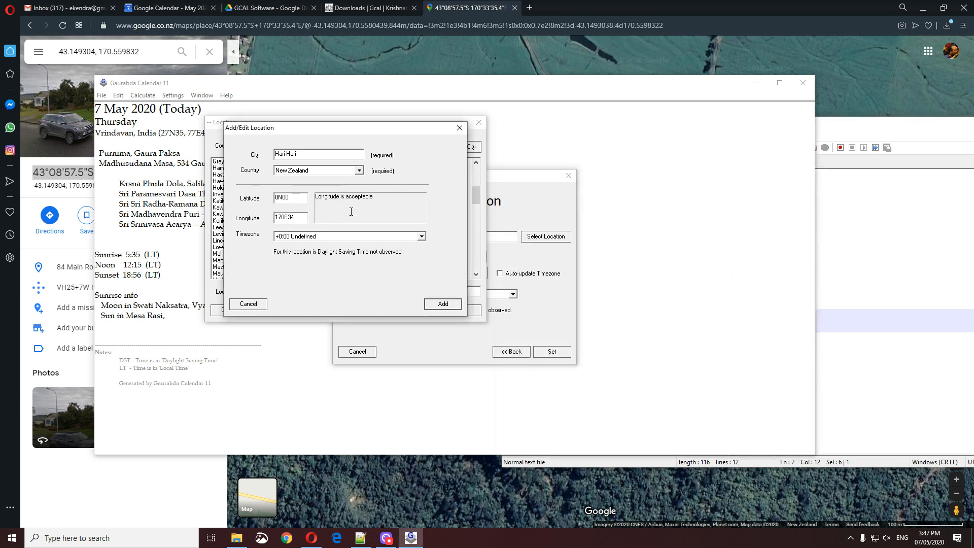
# Copy the latitude 43S09 from the notes on line 8 into the new location's Latitude field.
pyautogui.moveTo(328, 196); pyautogui.dragTo(372, 198)
pyautogui.click(839, 133)
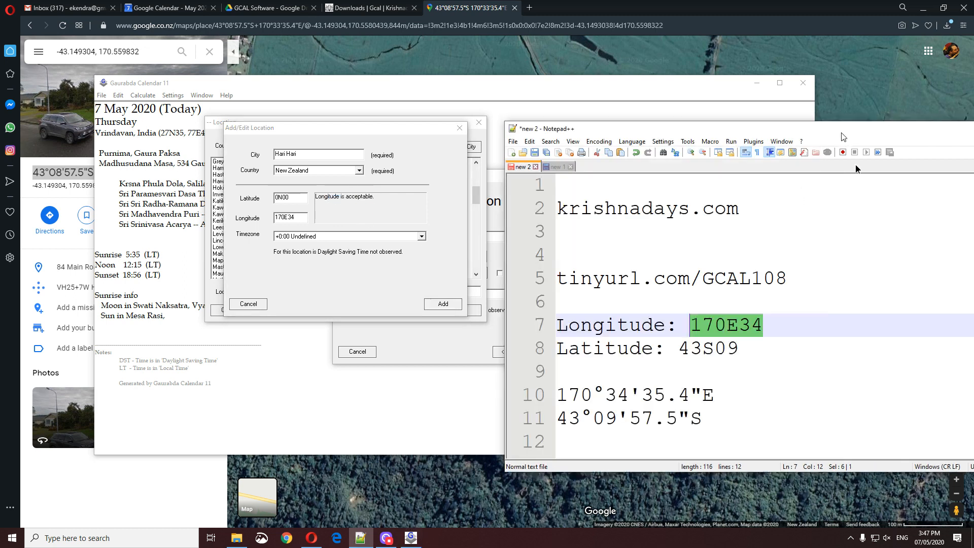
pyautogui.moveTo(839, 133); pyautogui.dragTo(852, 170)
pyautogui.moveTo(753, 380); pyautogui.dragTo(692, 380)
pyautogui.hotkey('ctrl', 'c')
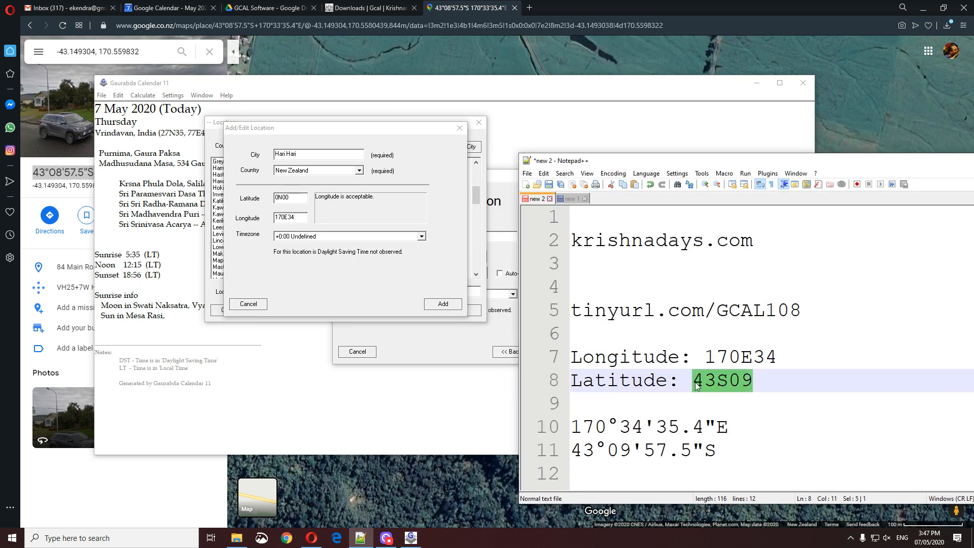
pyautogui.doubleClick(293, 198)
pyautogui.hotkey('ctrl', 'v')
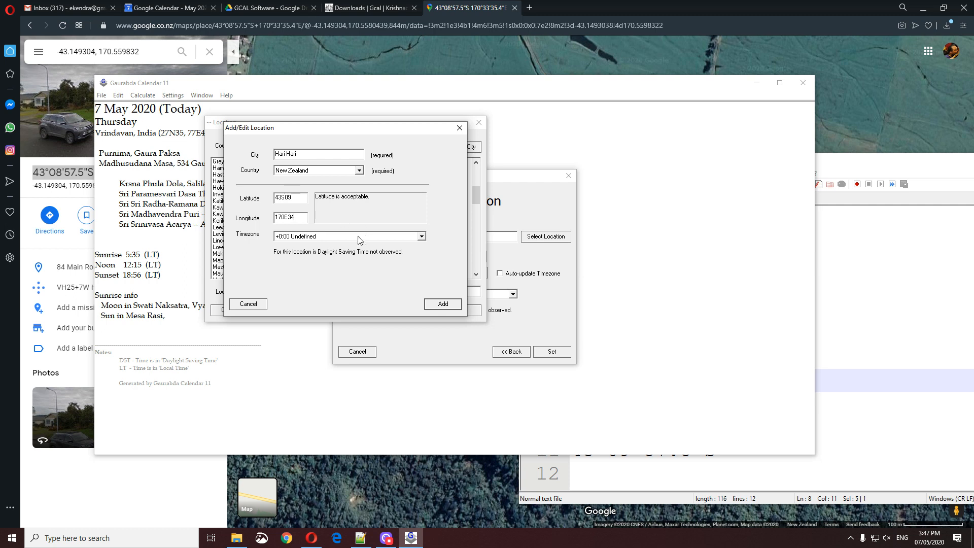
# Set the new location's timezone to +12:00 Pacific/Auckland and add the location to the list.
pyautogui.click(314, 238)
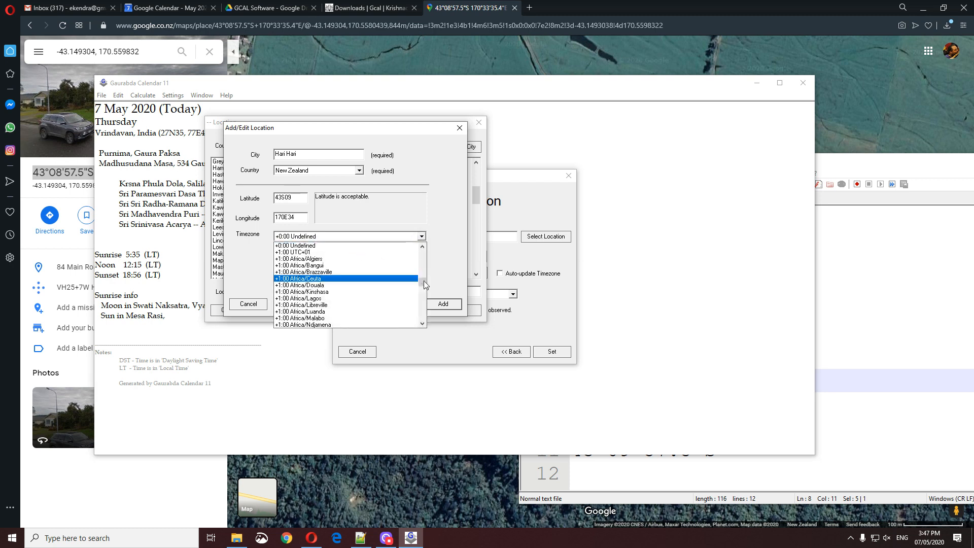
pyautogui.moveTo(424, 284); pyautogui.dragTo(420, 309)
pyautogui.scroll(-1, 356, 303)
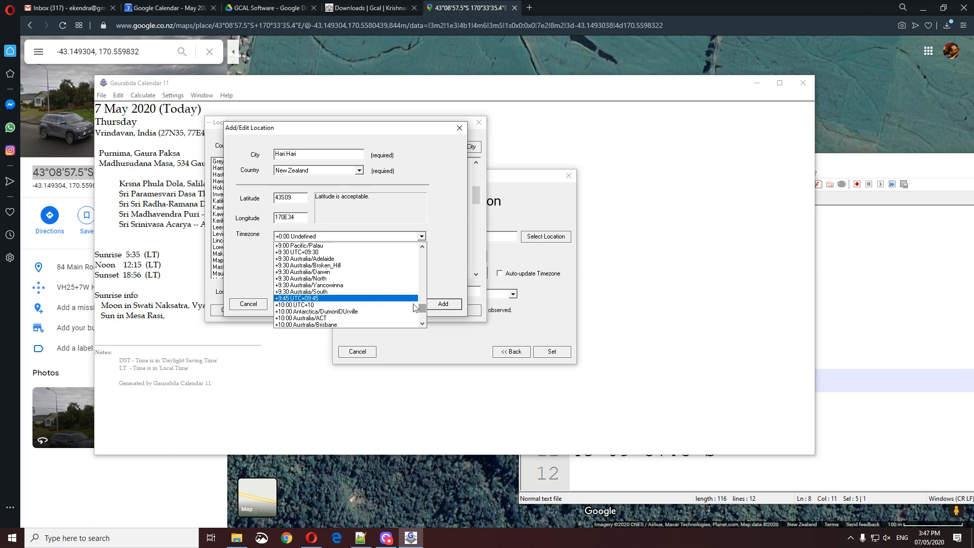
pyautogui.click(422, 325)
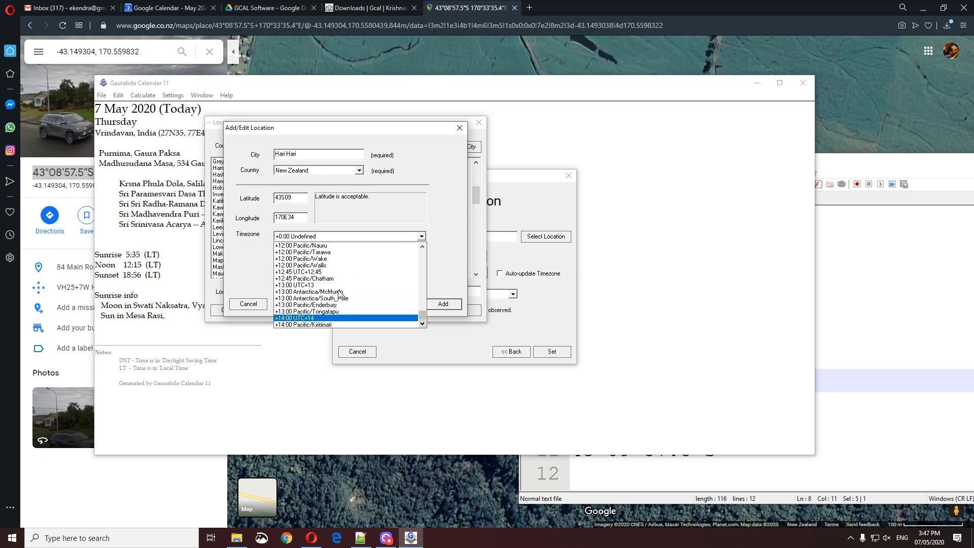
pyautogui.scroll(-10, 339, 292)
pyautogui.scroll(1, 339, 290)
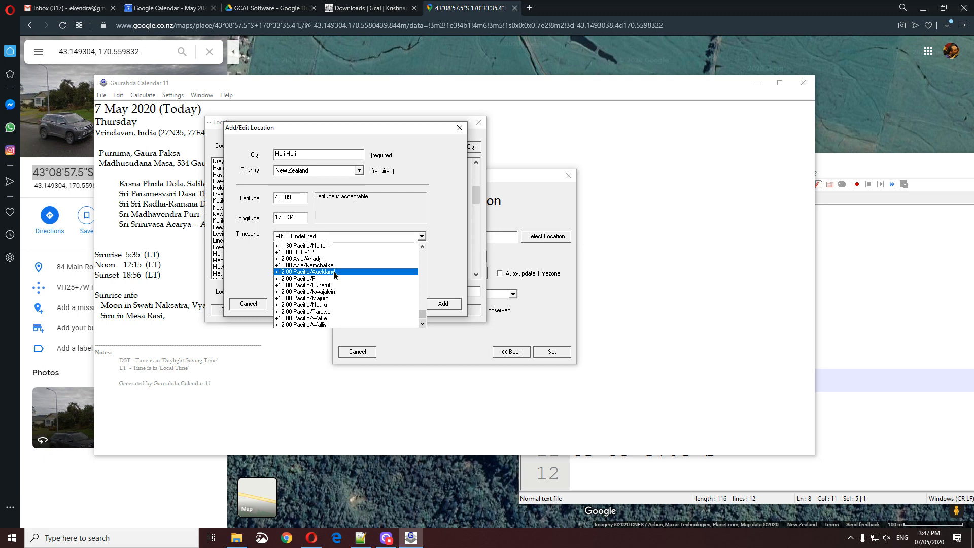
pyautogui.click(336, 273)
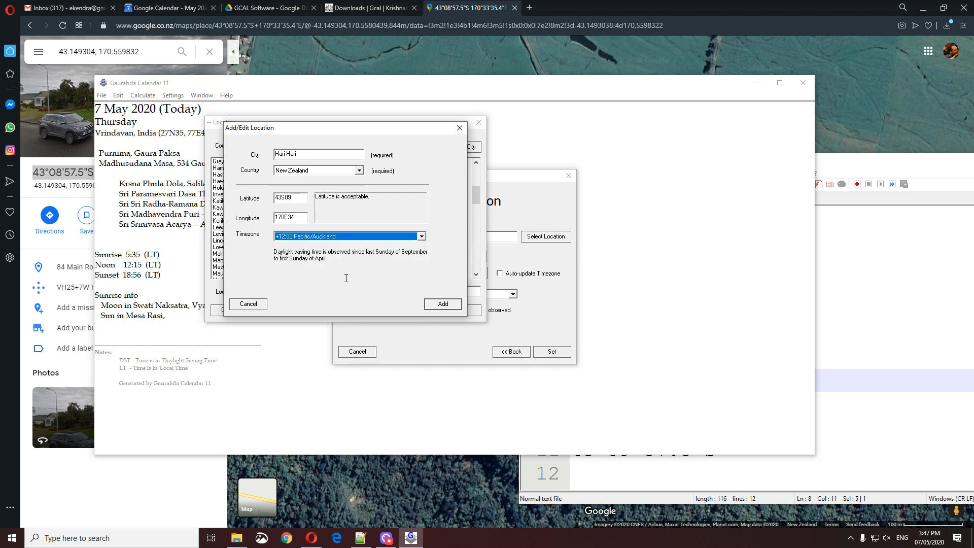
pyautogui.click(346, 278)
pyautogui.click(443, 304)
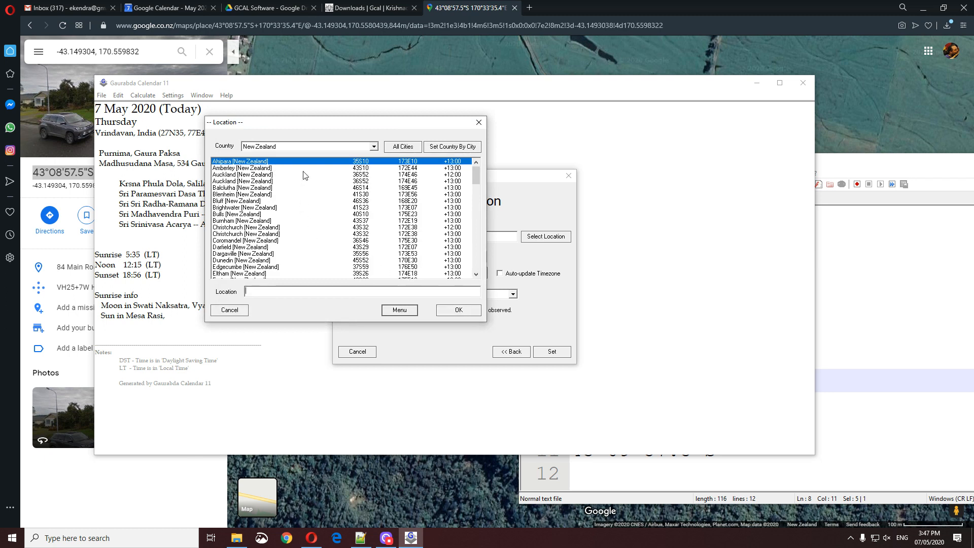
# Select Hari Hari in the New Zealand location list and show it in Google Maps, returning to Gaurabda Calendar while the map loads.
pyautogui.scroll(-1, 282, 214)
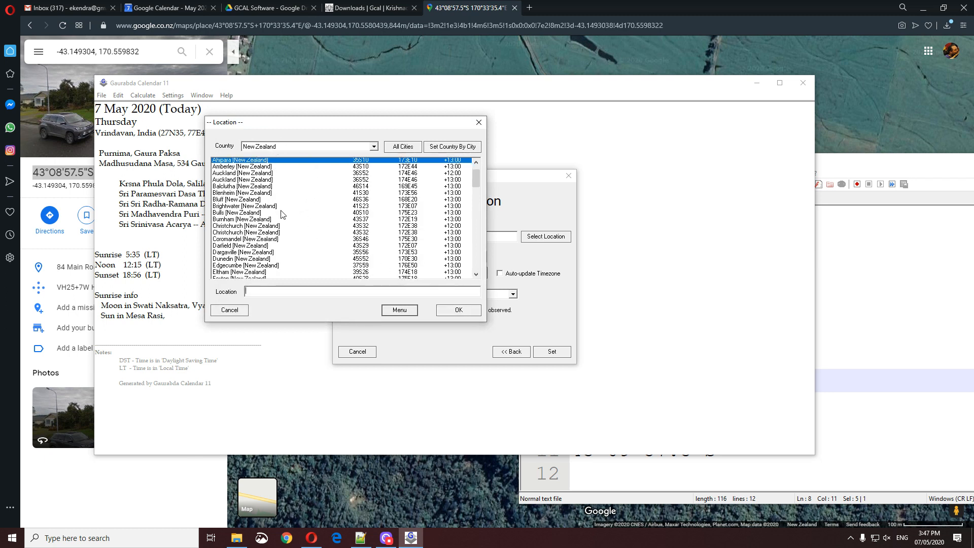
pyautogui.scroll(-1, 282, 214)
pyautogui.scroll(-1, 266, 251)
pyautogui.click(266, 249)
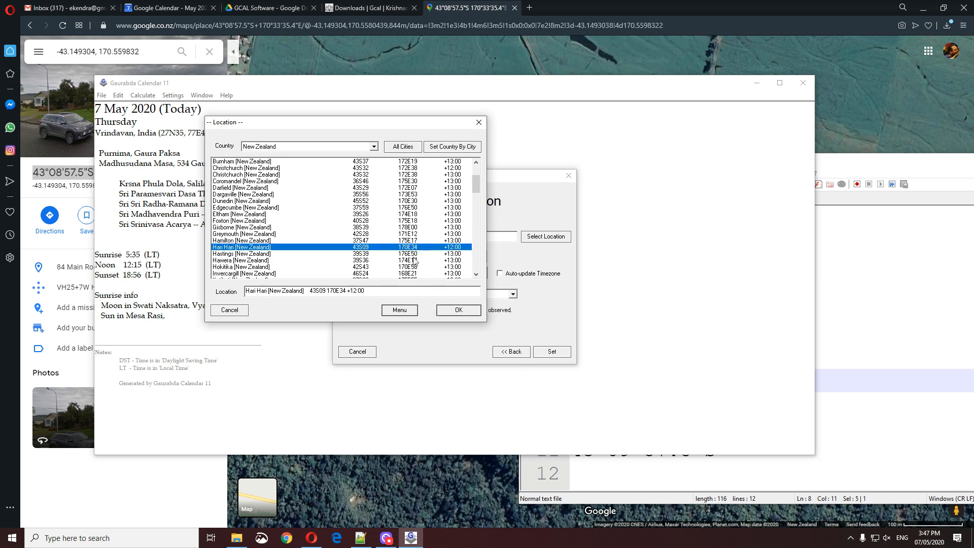
pyautogui.click(402, 314)
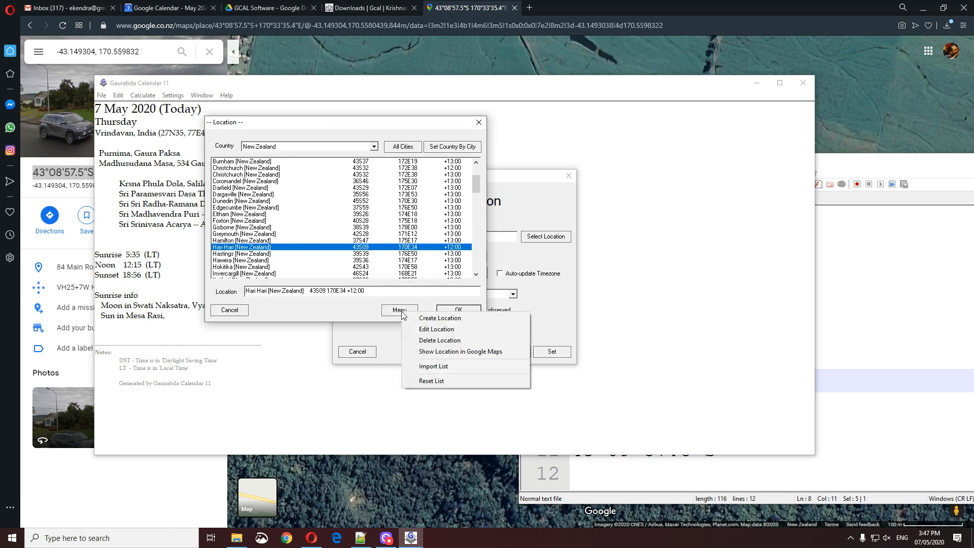
pyautogui.click(446, 352)
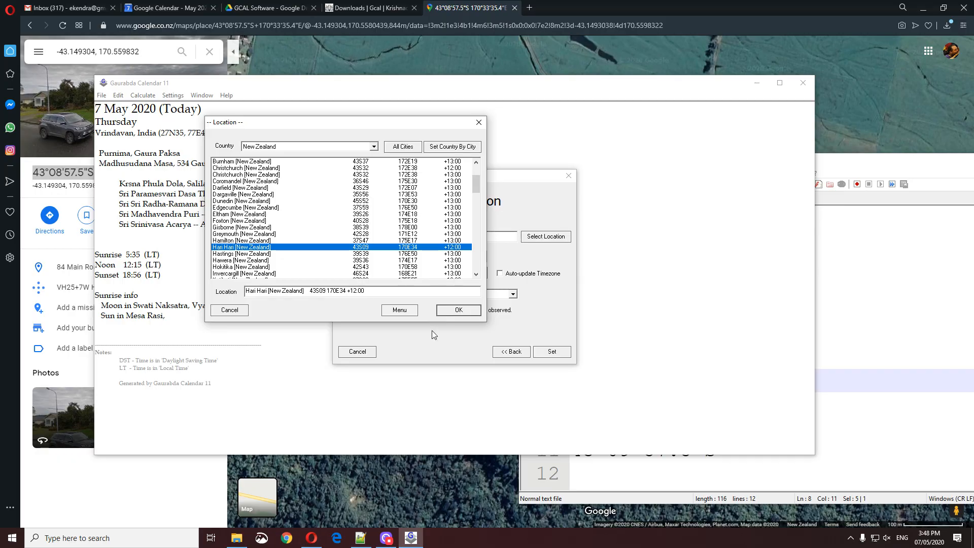
pyautogui.press('super+d')
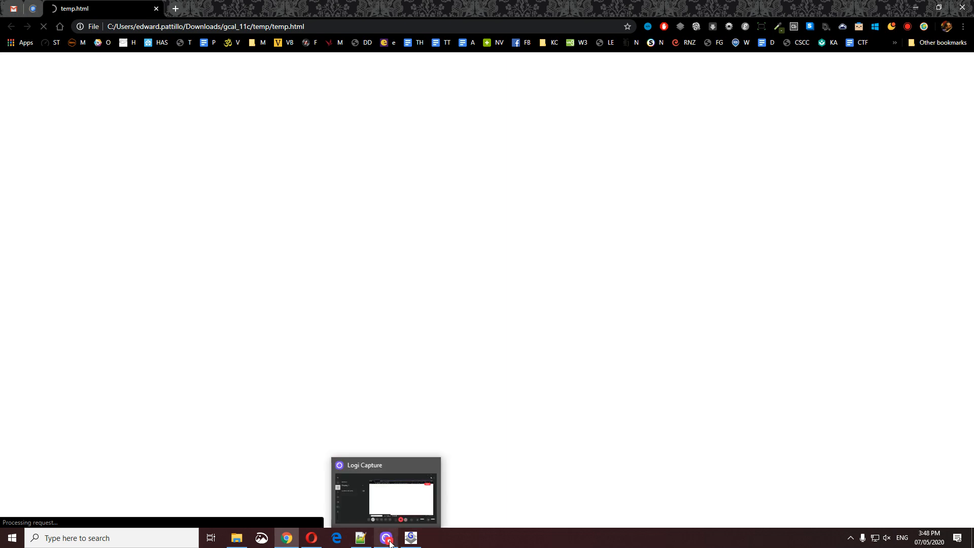
pyautogui.moveTo(413, 541)
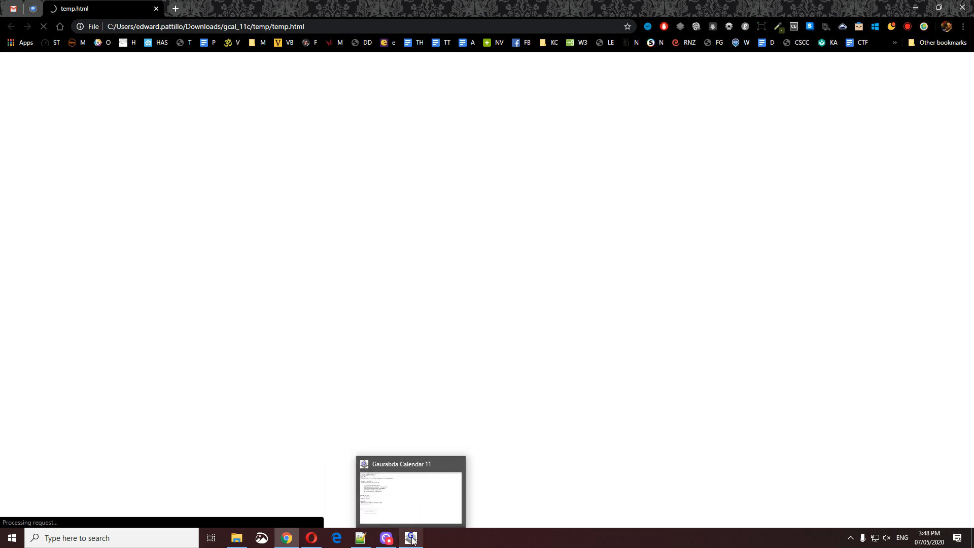
pyautogui.click(412, 541)
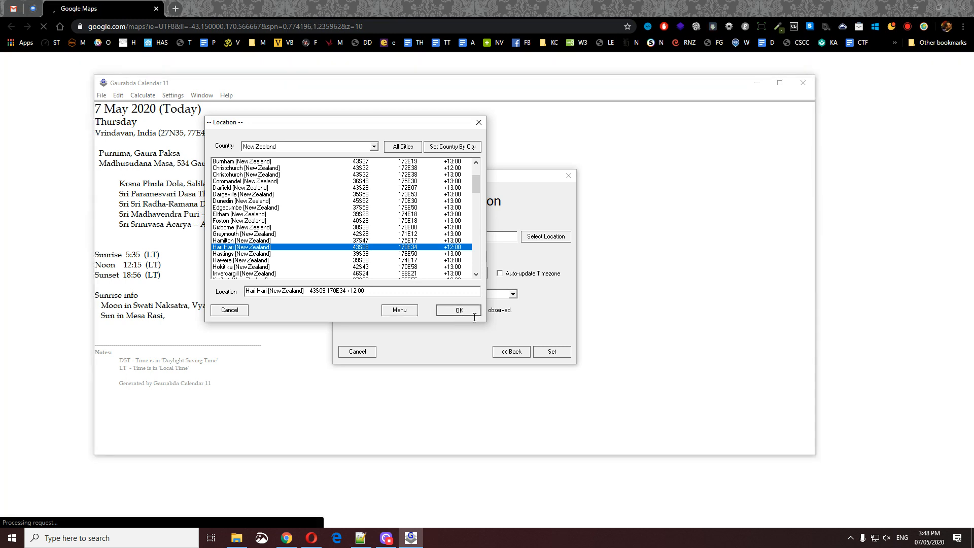
# Set Hari Hari [New Zealand] as my location, closing the browser window that shows it in Google Maps.
pyautogui.click(438, 310)
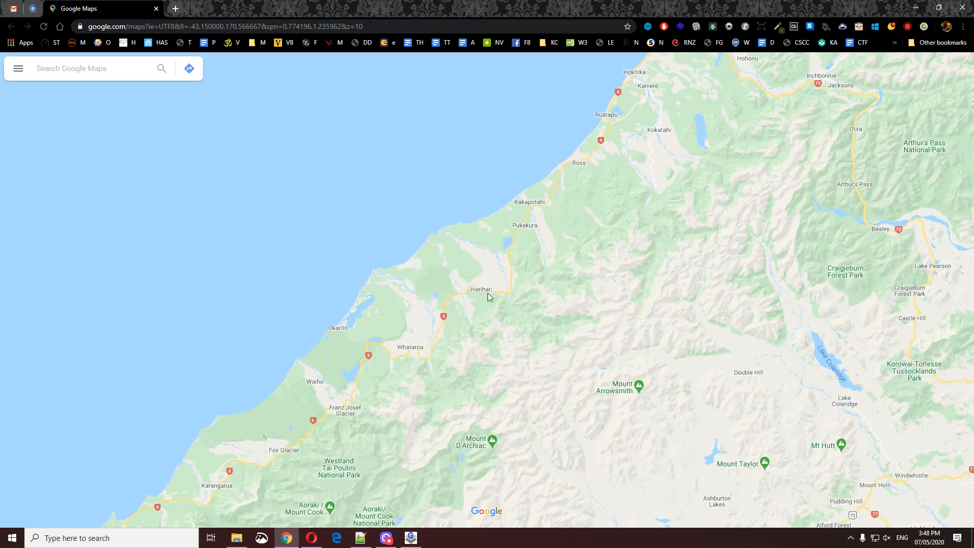
pyautogui.click(156, 9)
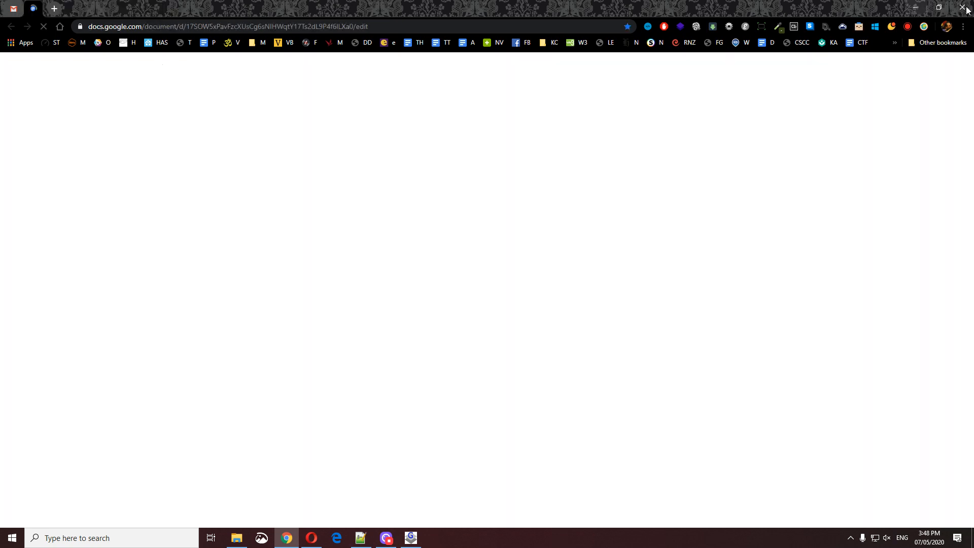
pyautogui.click(963, 8)
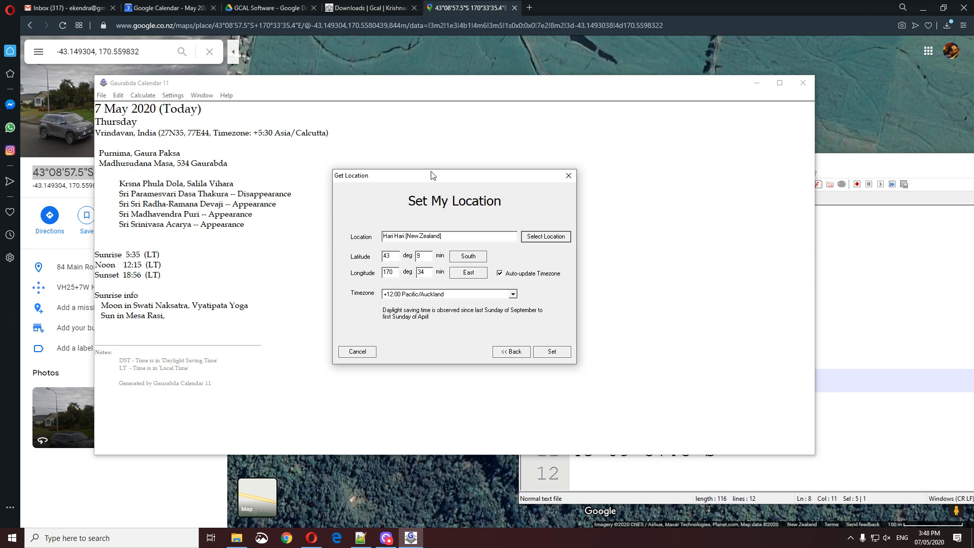
pyautogui.moveTo(431, 175); pyautogui.dragTo(424, 150)
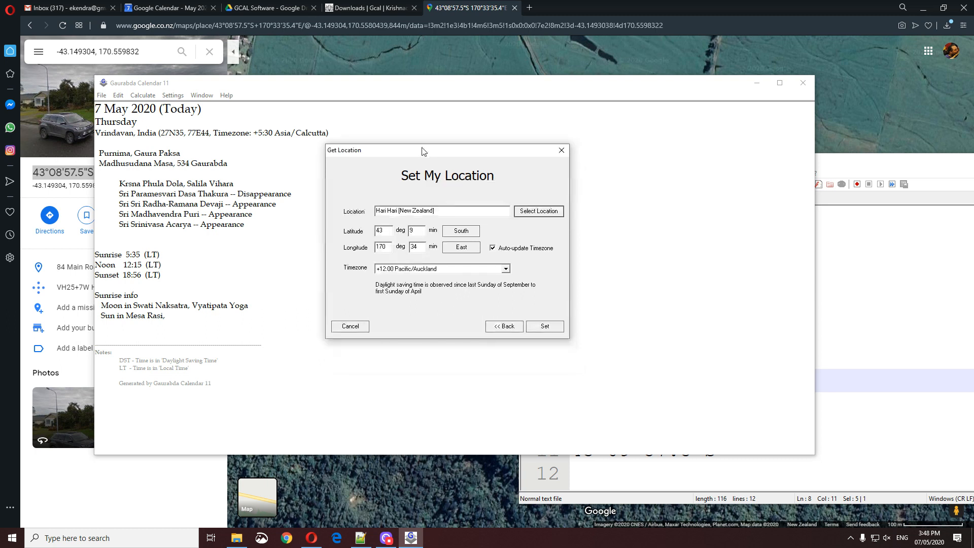
pyautogui.click(545, 327)
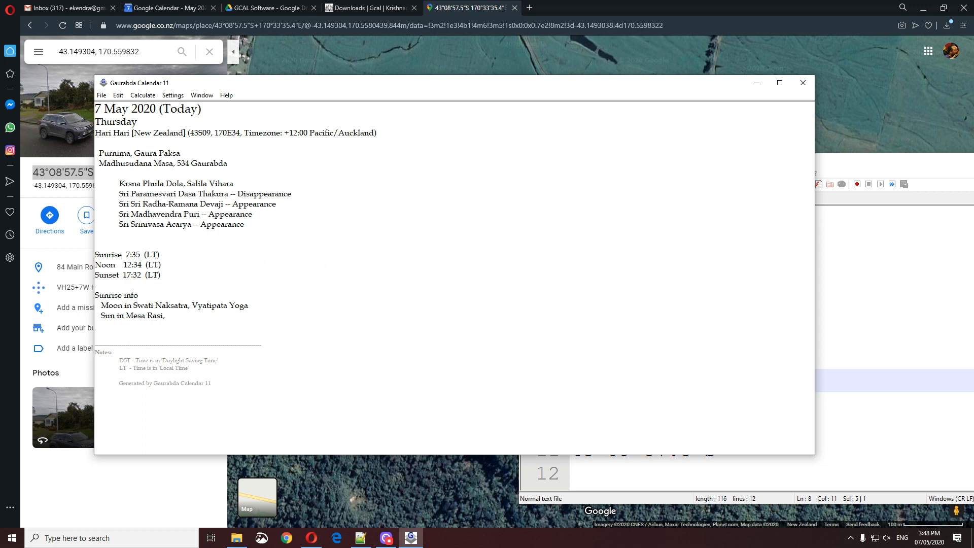
pyautogui.moveTo(95, 133); pyautogui.dragTo(228, 173)
pyautogui.click(299, 232)
pyautogui.moveTo(251, 86); pyautogui.dragTo(383, 67)
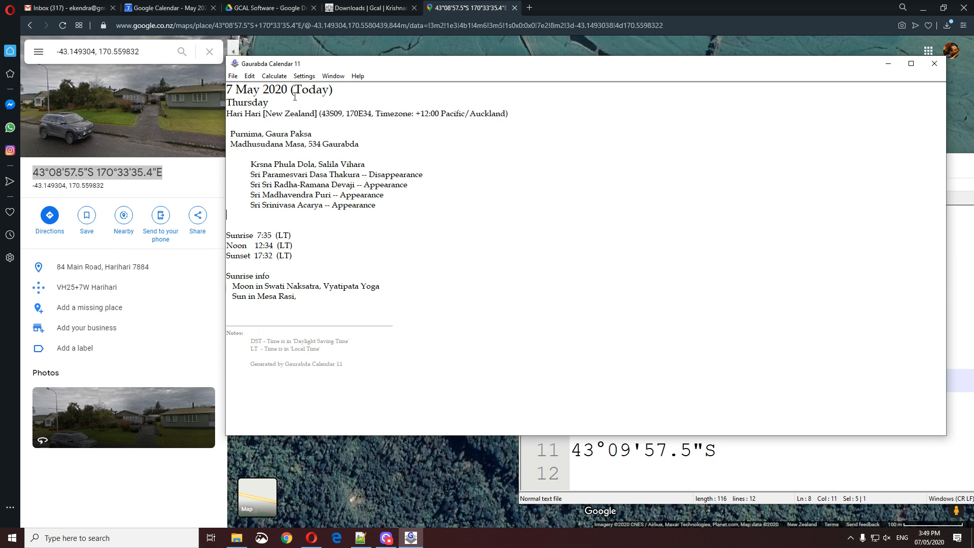
pyautogui.moveTo(367, 60); pyautogui.dragTo(363, 57)
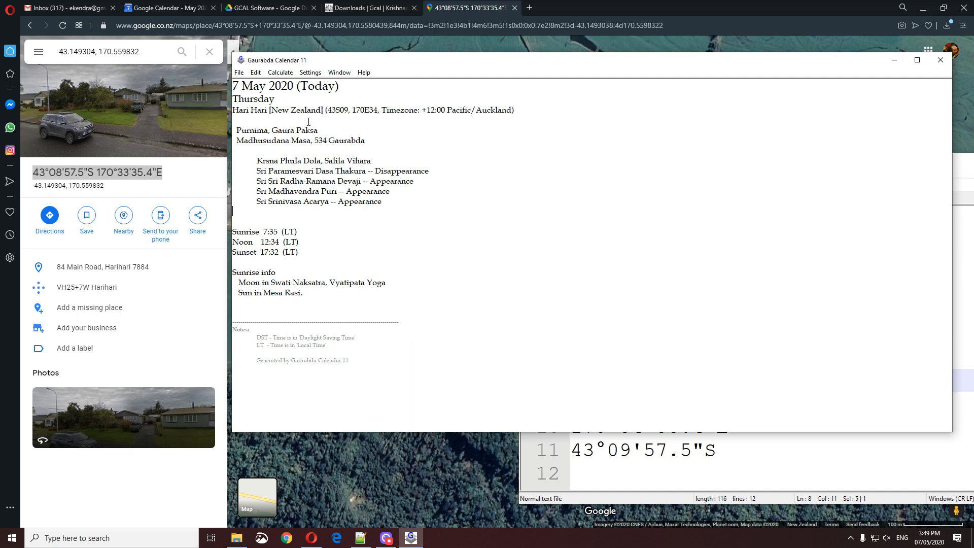
# Start a Calendar calculation for Hari Hari with Auto-update Timezone enabled, and accept 7 May 2020 as the start date.
pyautogui.click(281, 73)
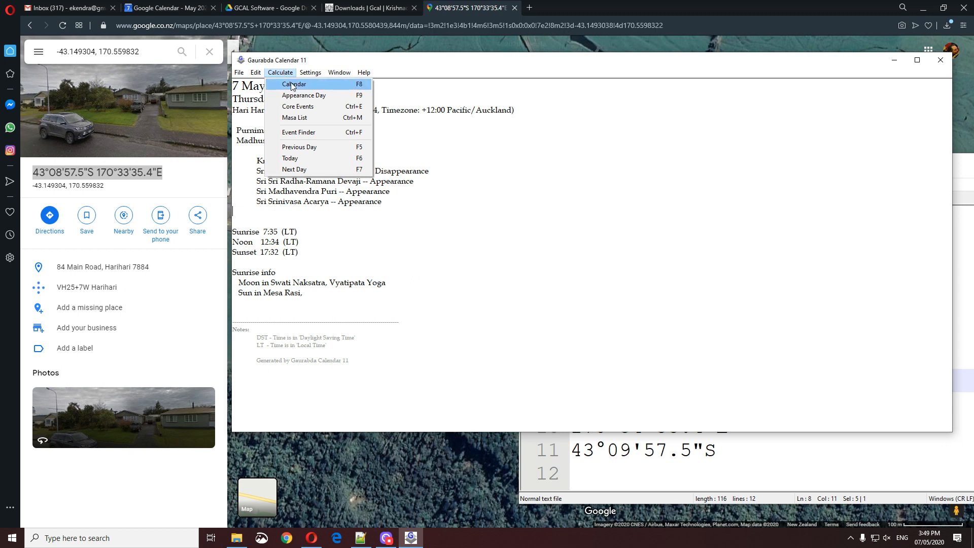
pyautogui.click(292, 85)
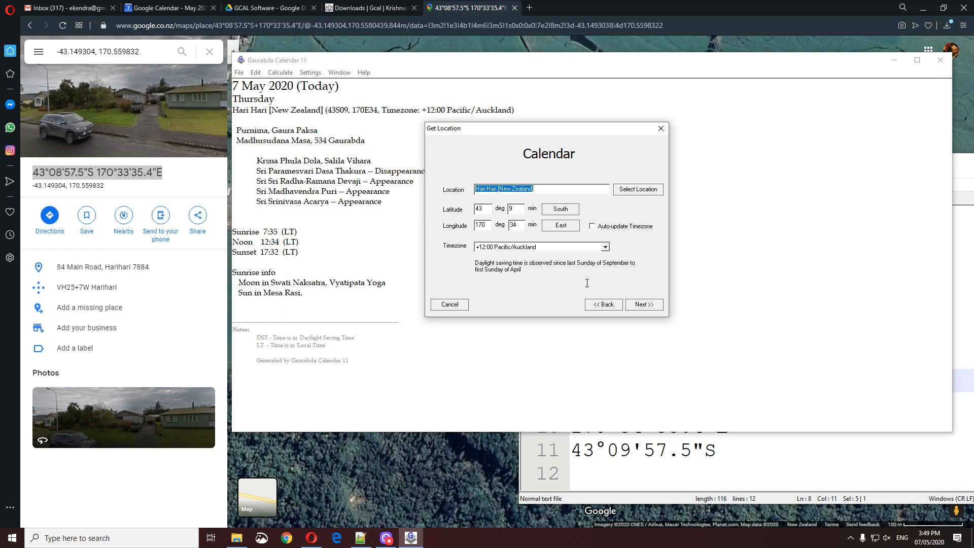
pyautogui.click(593, 227)
pyautogui.click(650, 308)
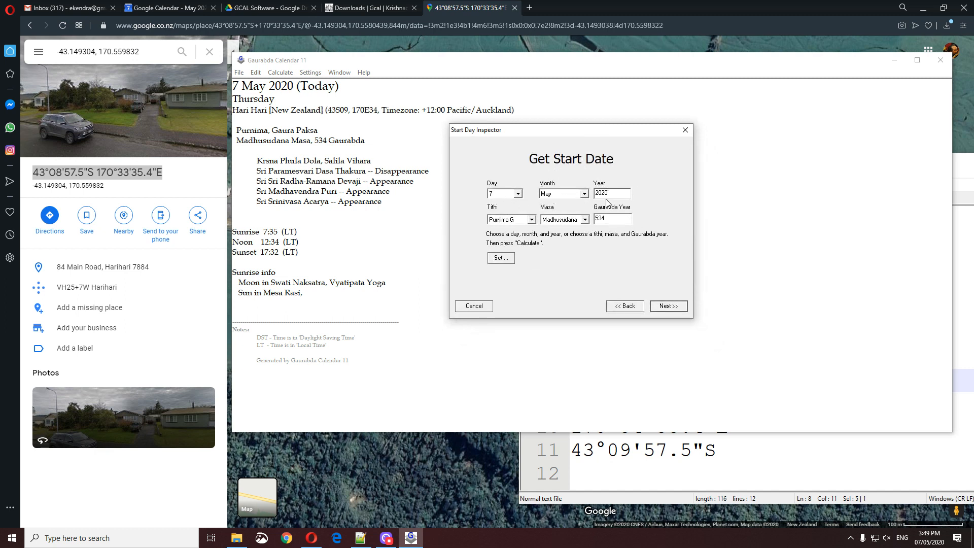
pyautogui.click(668, 307)
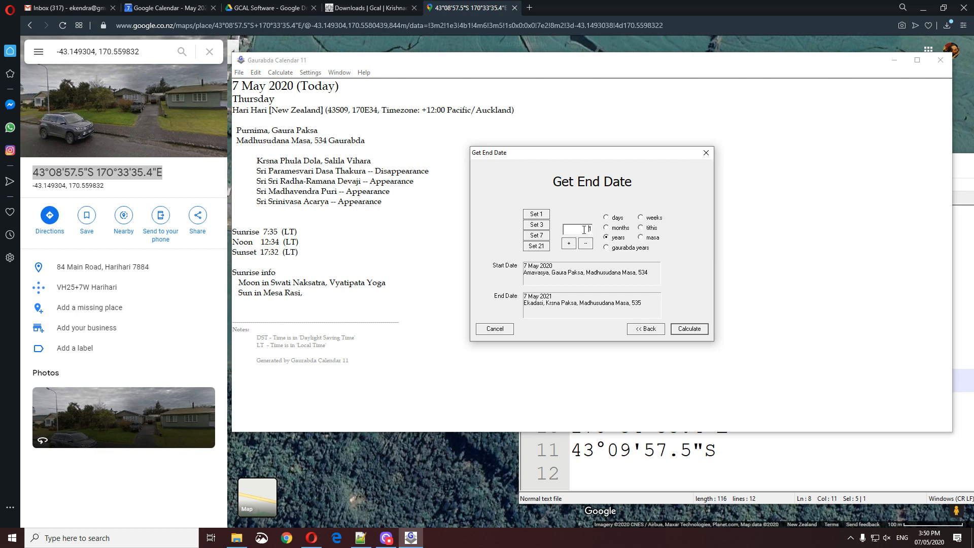
# Set the calendar's length to 10 gaurabda years and calculate it.
pyautogui.moveTo(585, 230); pyautogui.dragTo(614, 233)
pyautogui.write('10')
pyautogui.click(606, 248)
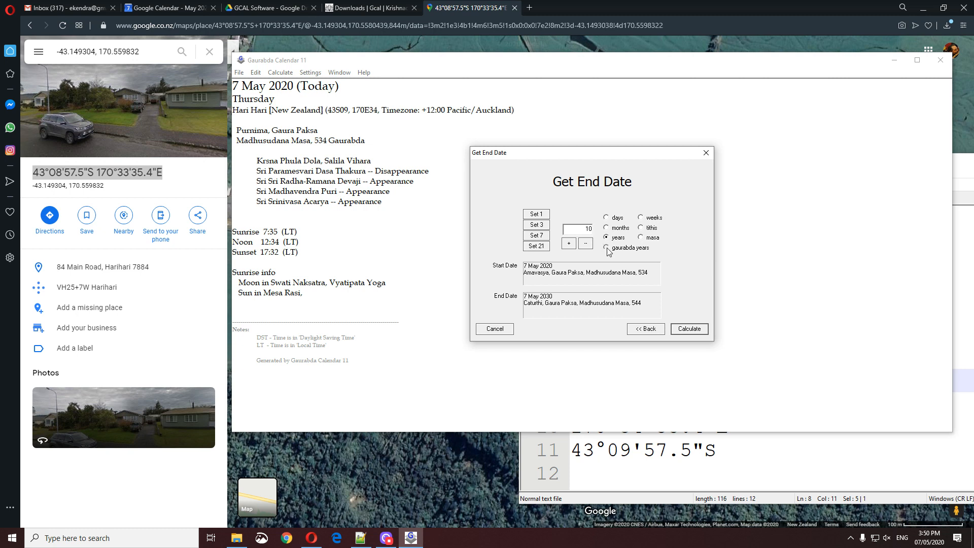
pyautogui.click(608, 301)
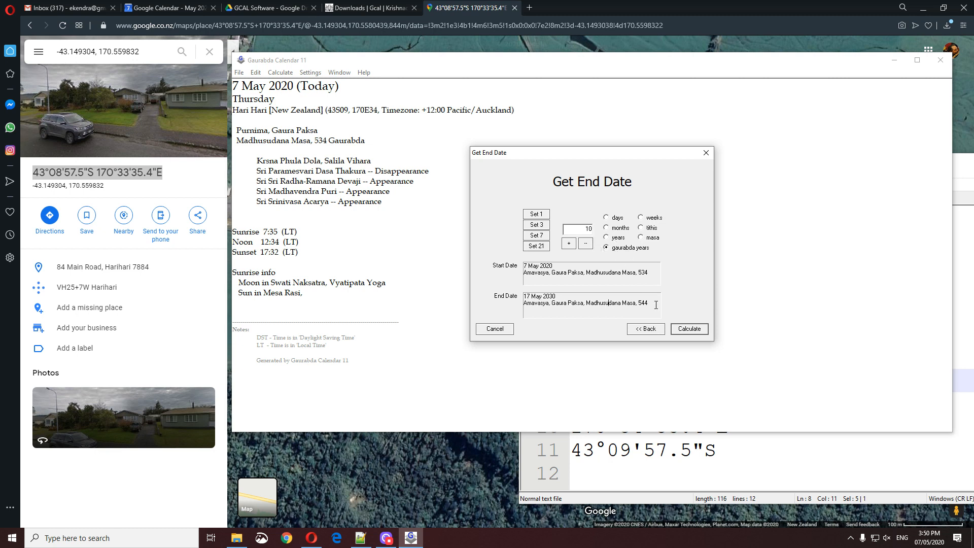
pyautogui.click(690, 330)
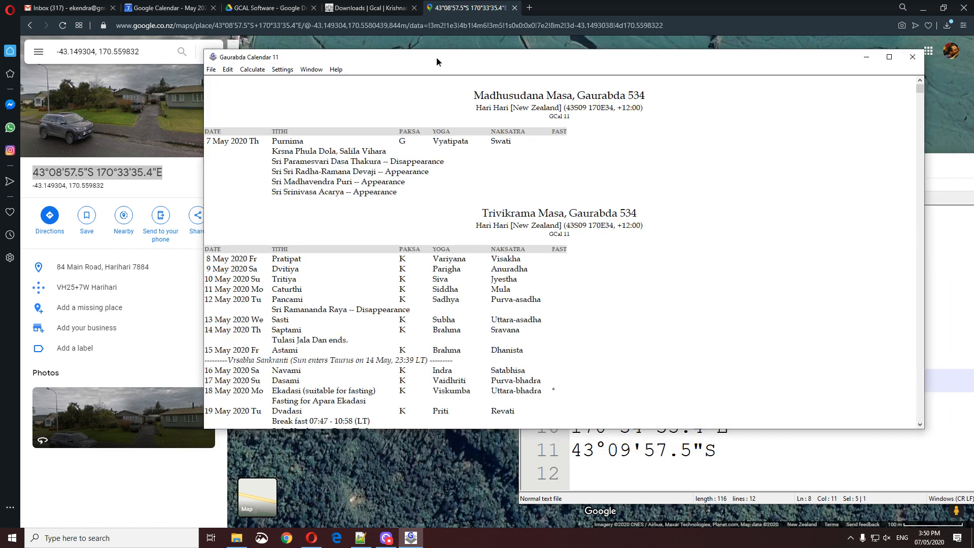
pyautogui.moveTo(436, 57); pyautogui.dragTo(464, 69)
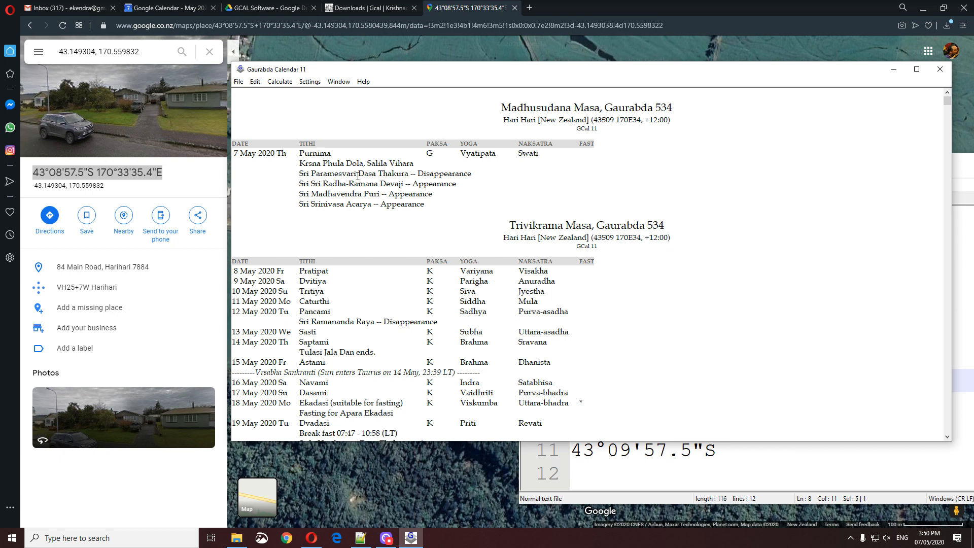
# Start saving the calculated Hari Hari calendar to a file and choose the Downloads folder as its destination.
pyautogui.click(238, 83)
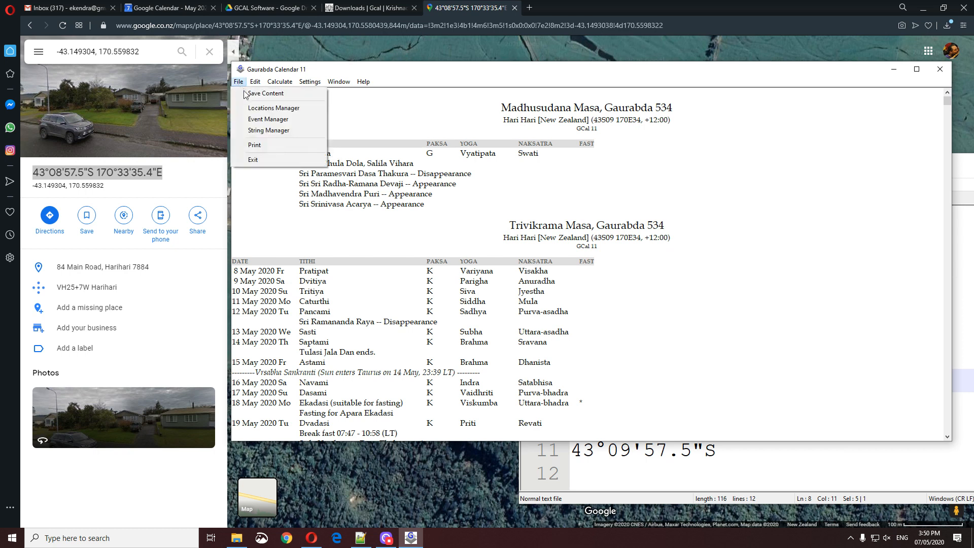
pyautogui.click(243, 92)
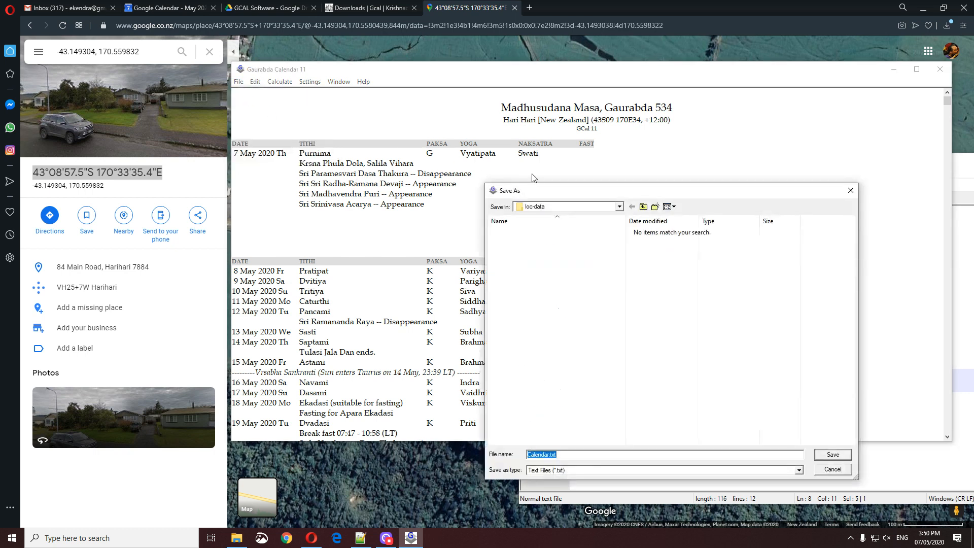
pyautogui.moveTo(554, 197); pyautogui.dragTo(452, 79)
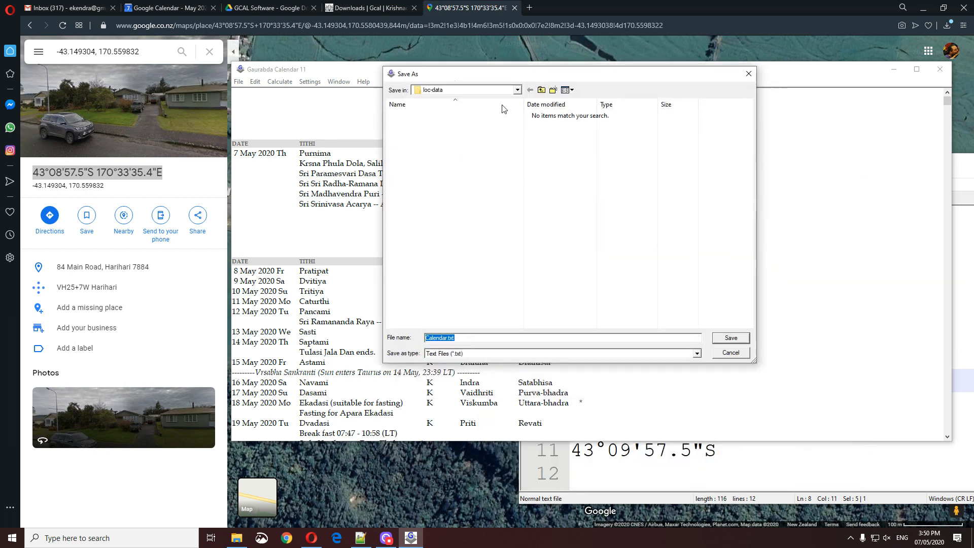
pyautogui.click(542, 91)
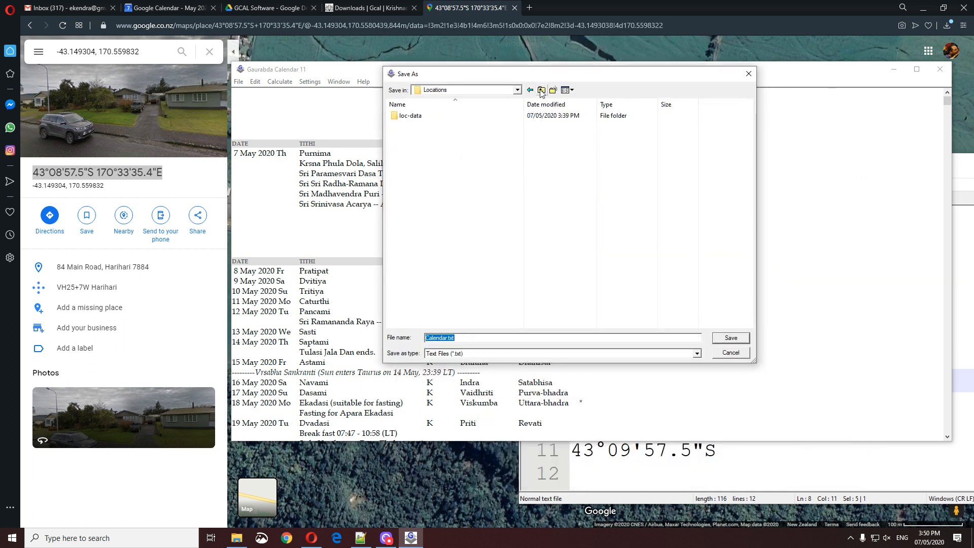
pyautogui.click(542, 90)
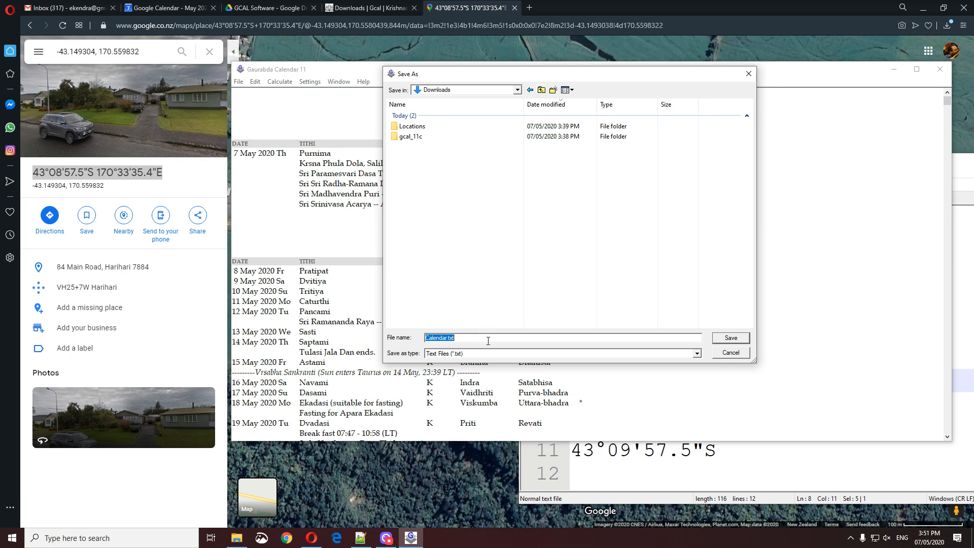
# Name the file Hari Hari Calendar 01 and save it in the iCalendar Files (*.ics) format.
pyautogui.hotkey('ctrl', 'x')
pyautogui.hotkey('ctrl', 'v')
pyautogui.click(426, 338)
pyautogui.write('Hari Hari')
pyautogui.click(469, 337)
pyautogui.write('01')
pyautogui.click(441, 355)
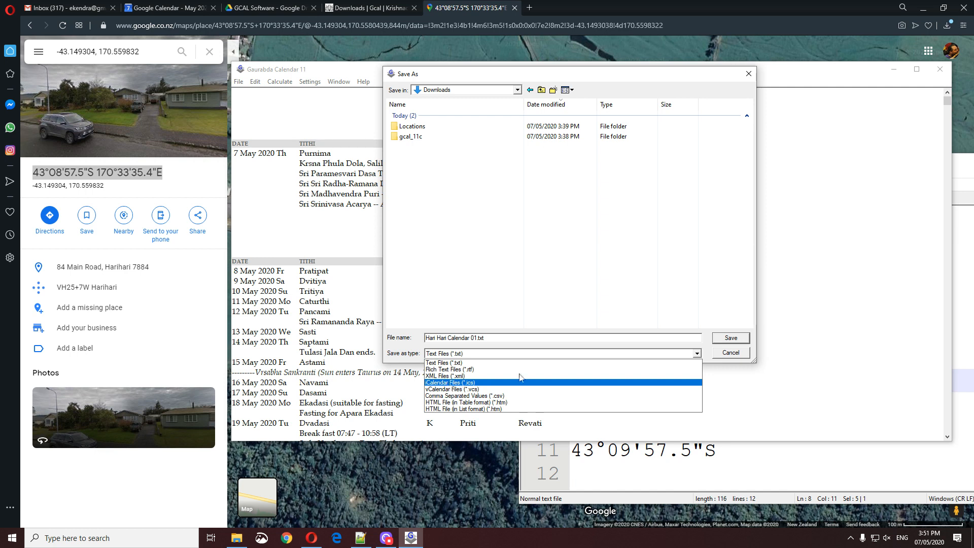
pyautogui.press('Return')
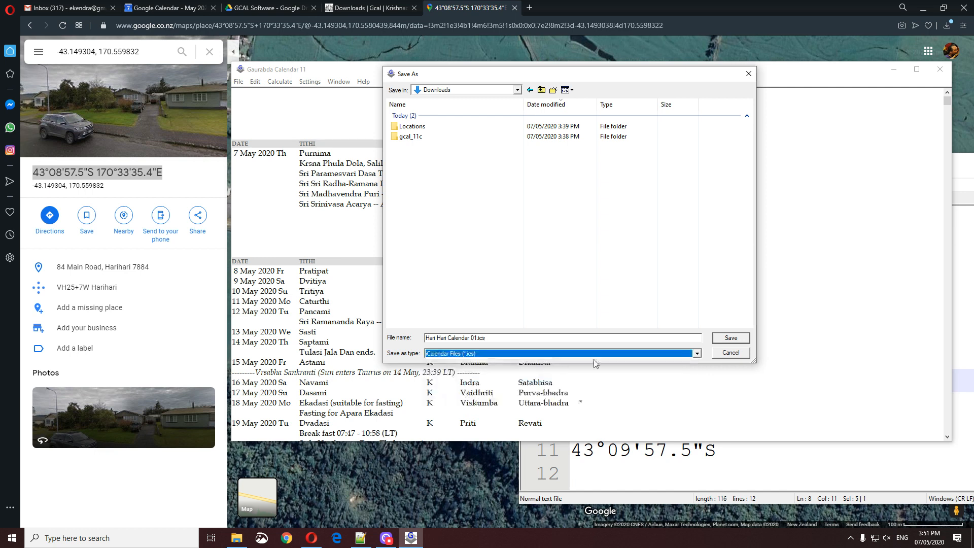
pyautogui.click(731, 339)
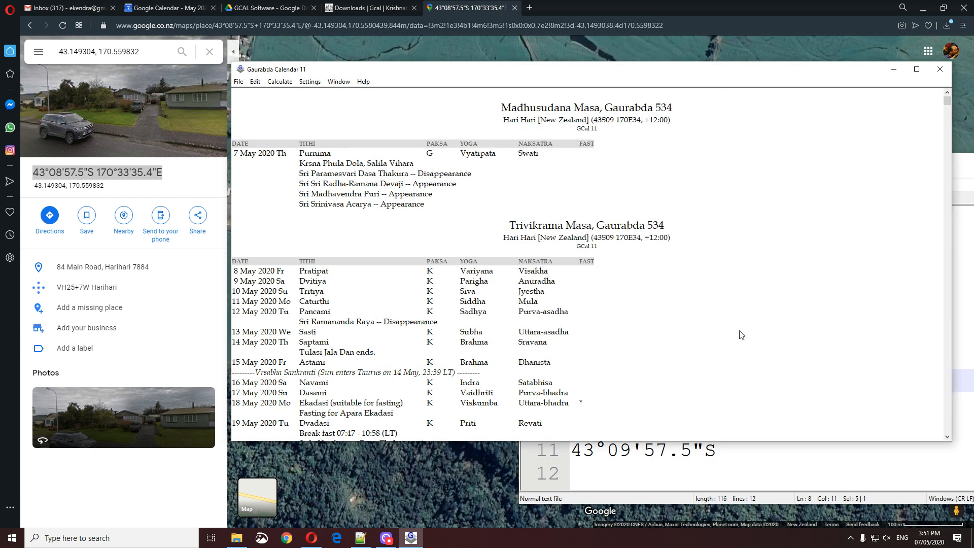
# Switch to File Explorer and locate Hari Hari Calendar 01.ics in the Downloads folder.
pyautogui.click(237, 539)
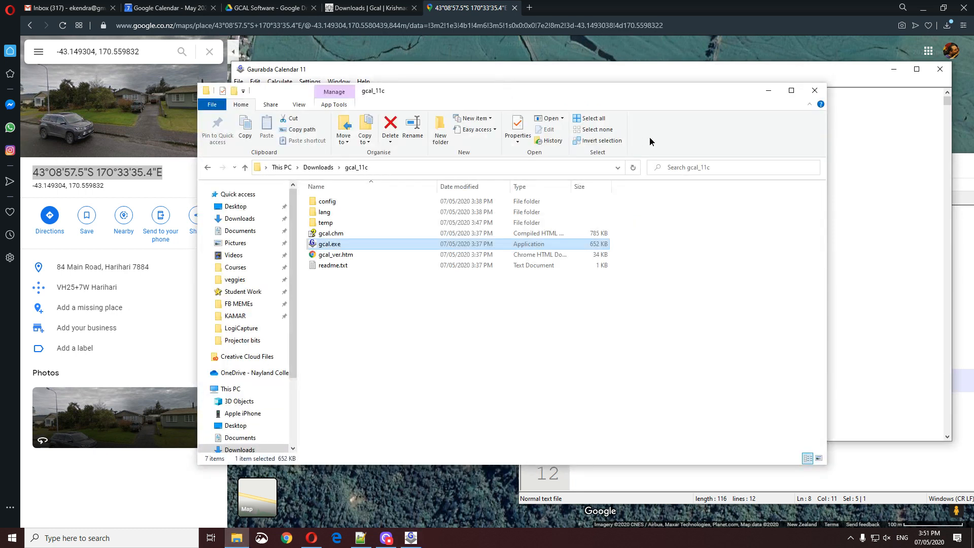
pyautogui.click(626, 398)
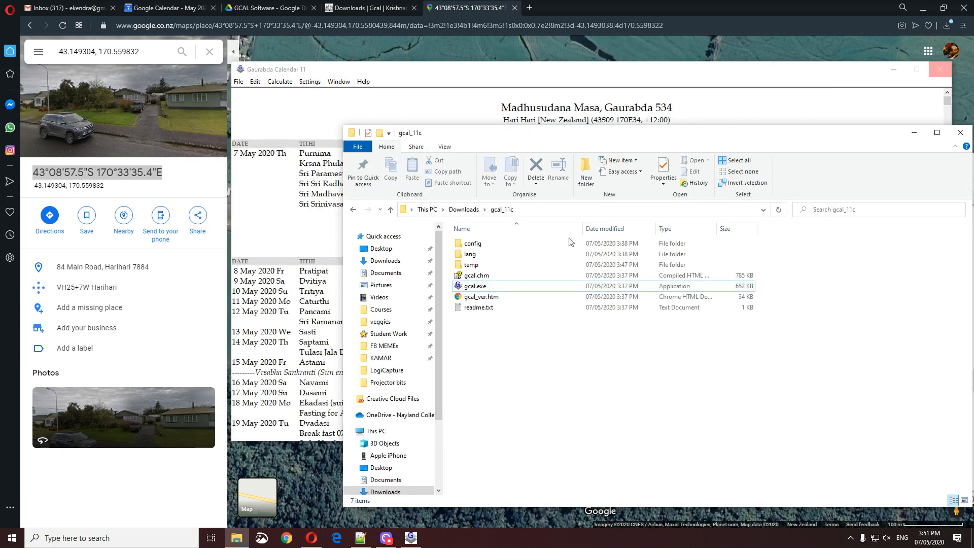
pyautogui.click(471, 210)
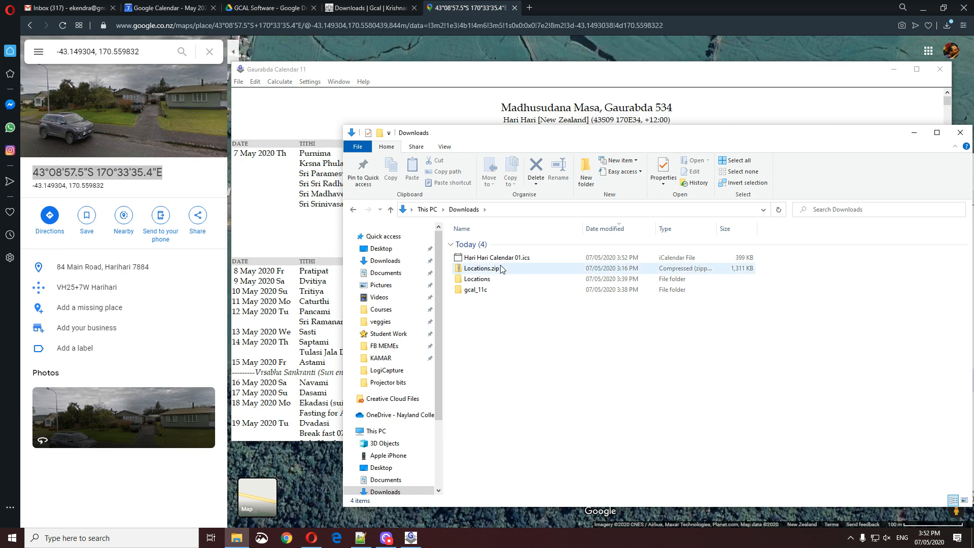
pyautogui.click(470, 260)
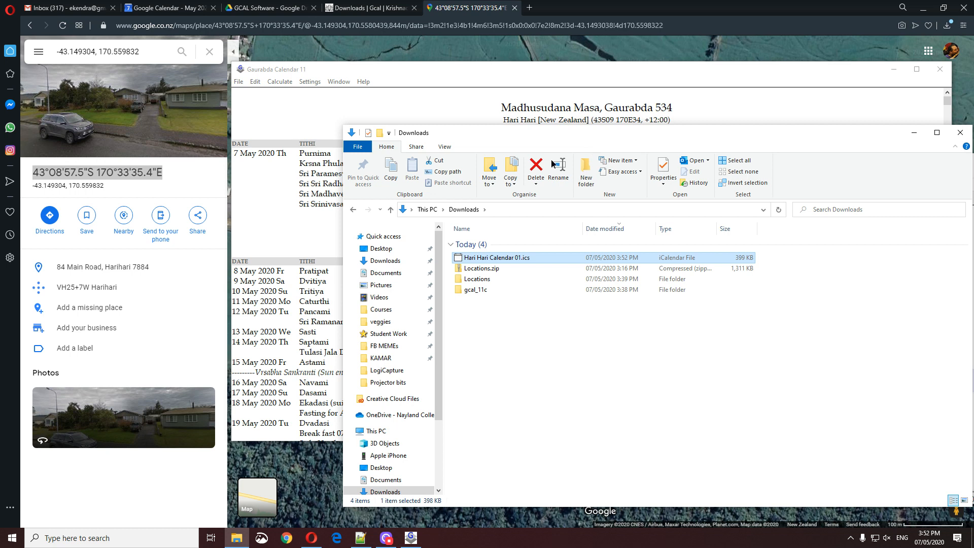
pyautogui.moveTo(552, 160); pyautogui.dragTo(559, 136)
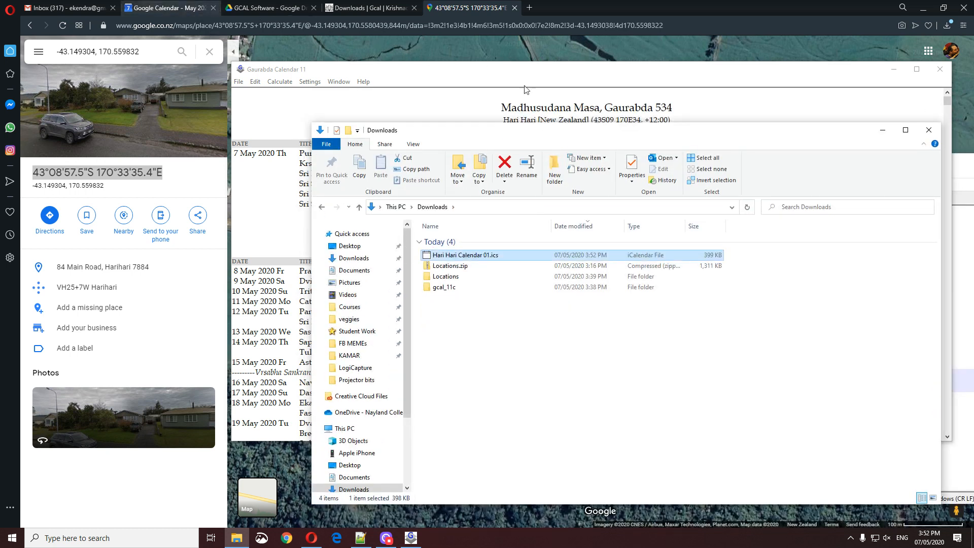
pyautogui.moveTo(461, 120); pyautogui.dragTo(432, 112)
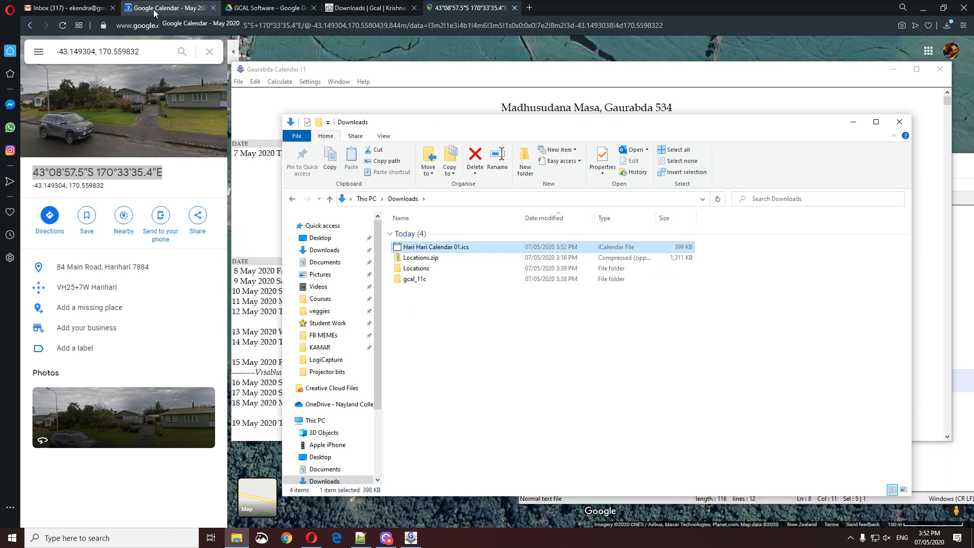
# Close the Google Maps and Gcal download pages in the browser, switch to Google Calendar and hide the Nelson VCAL calendar.
pyautogui.click(515, 12)
pyautogui.hotkey('ctrl', 'w')
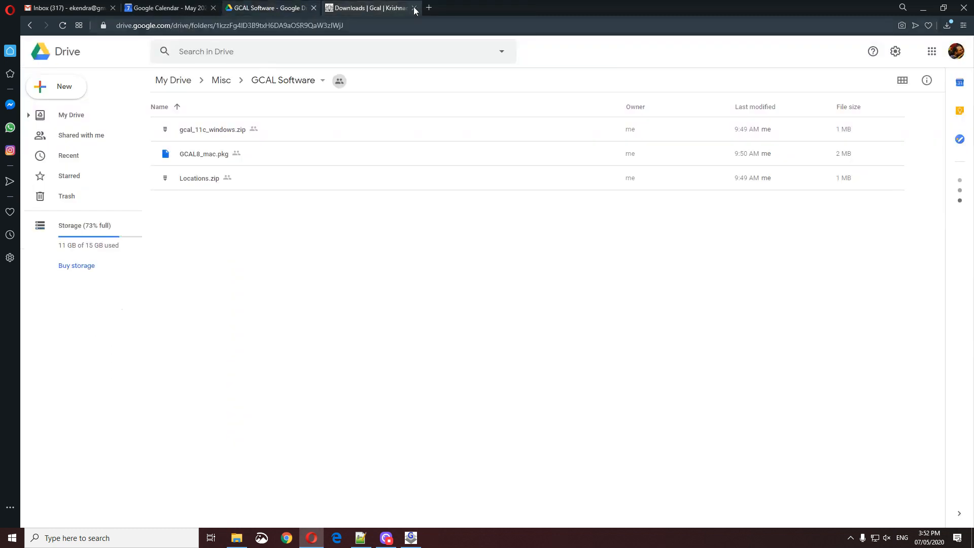
pyautogui.click(165, 7)
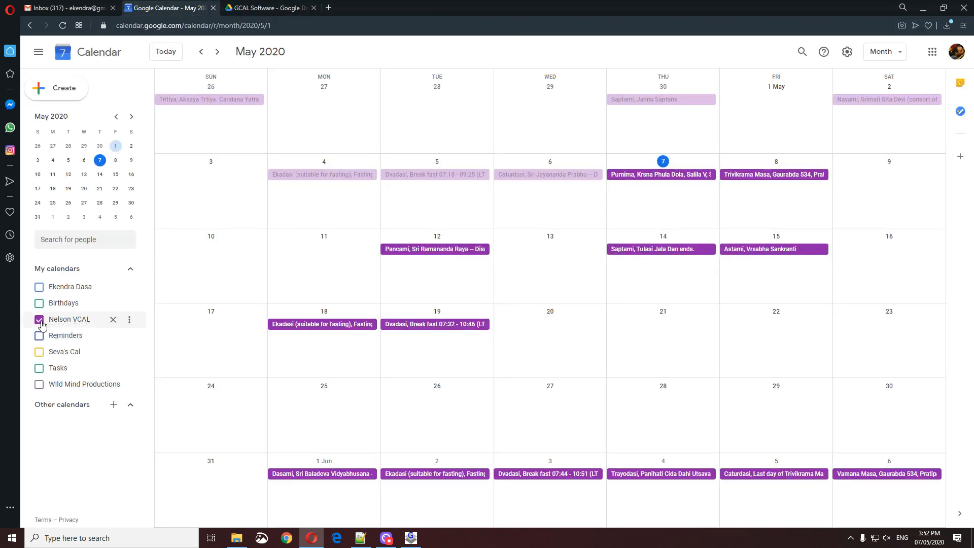
pyautogui.click(43, 324)
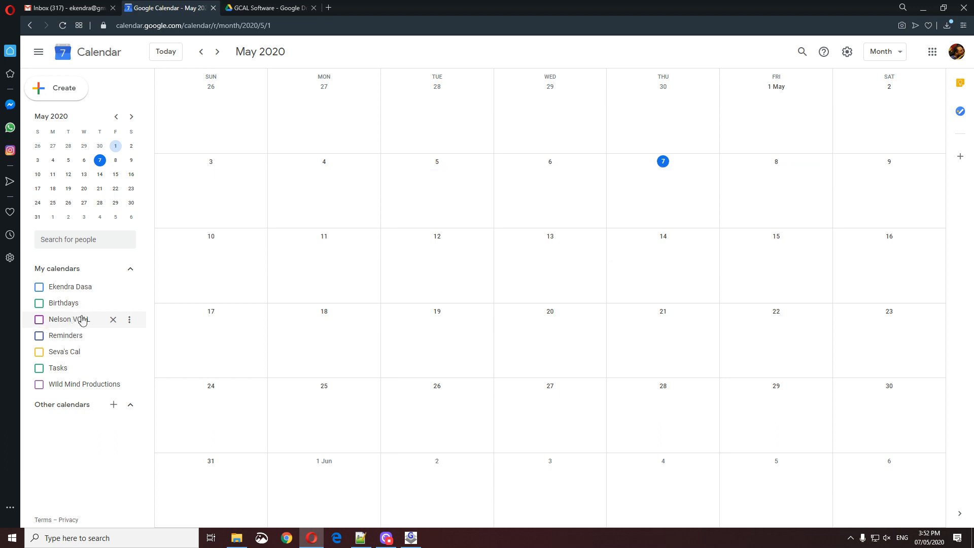
# Open the calendar import settings and check which existing calendars can receive the imported events.
pyautogui.click(114, 409)
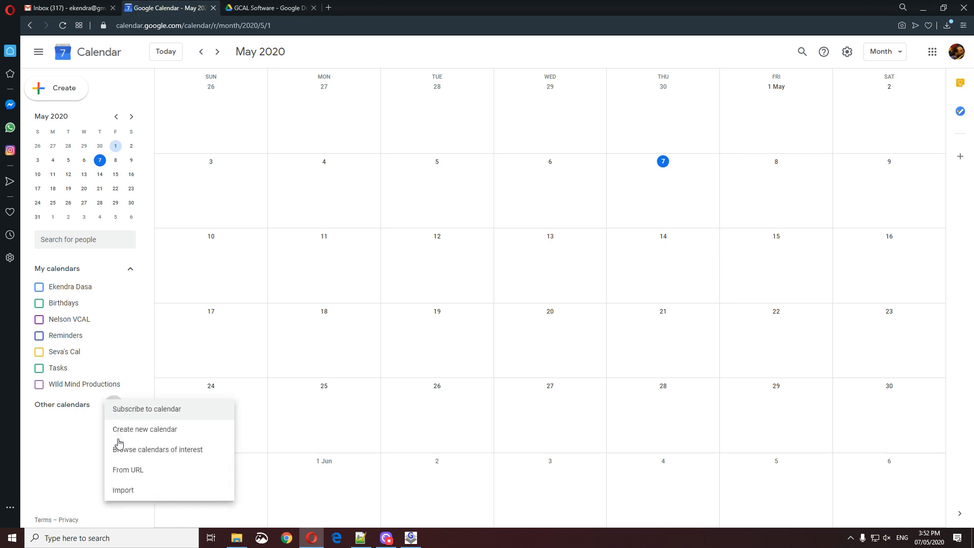
pyautogui.click(131, 494)
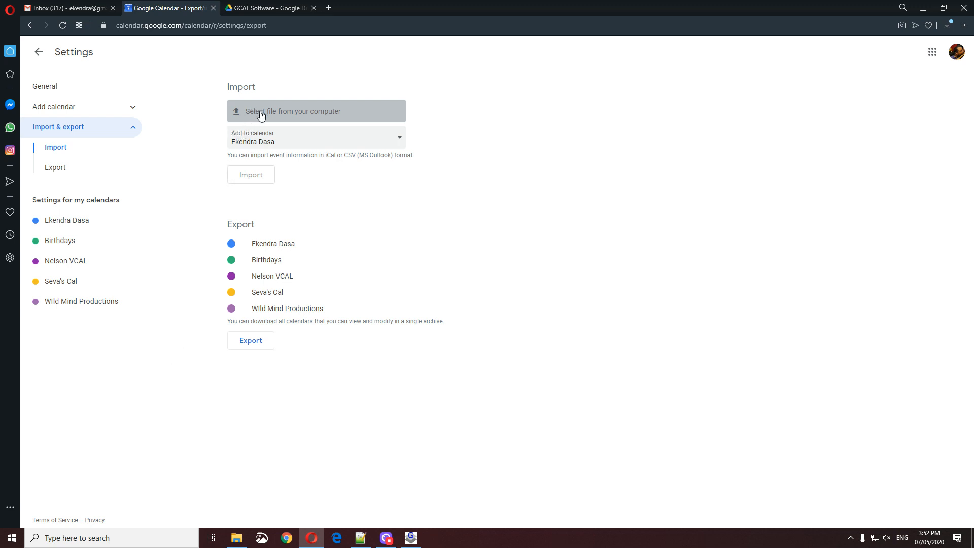
pyautogui.click(263, 146)
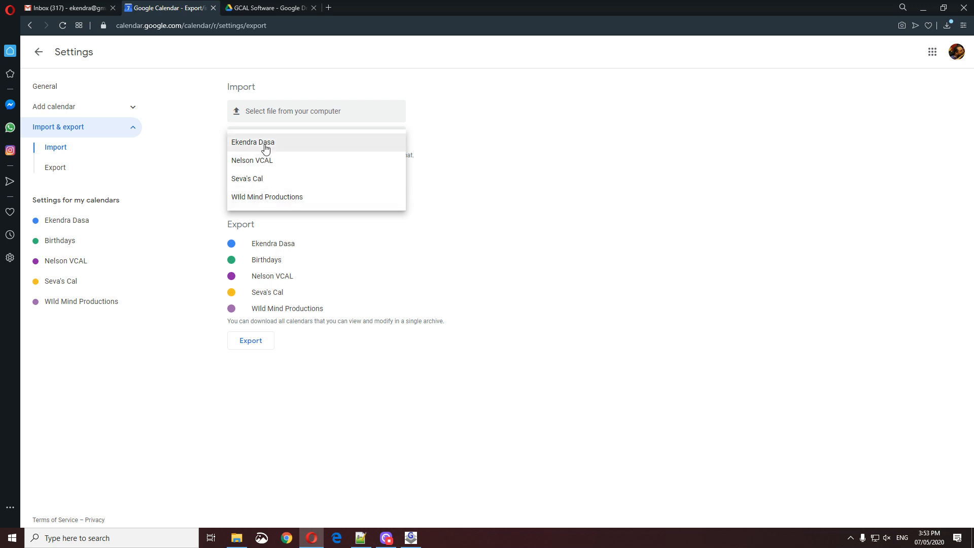
pyautogui.click(314, 68)
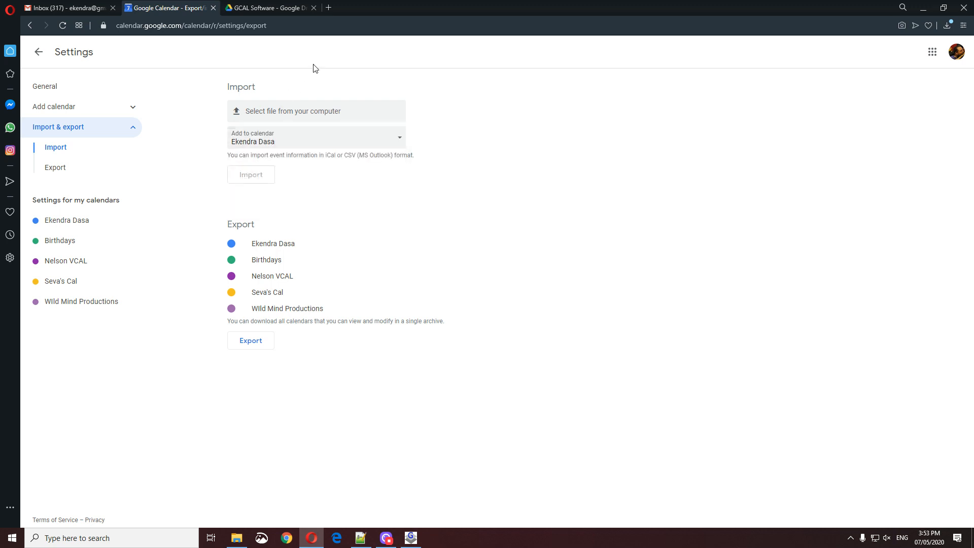
# Create a new calendar named Hari Hari VCAL, leaving its description empty.
pyautogui.click(132, 111)
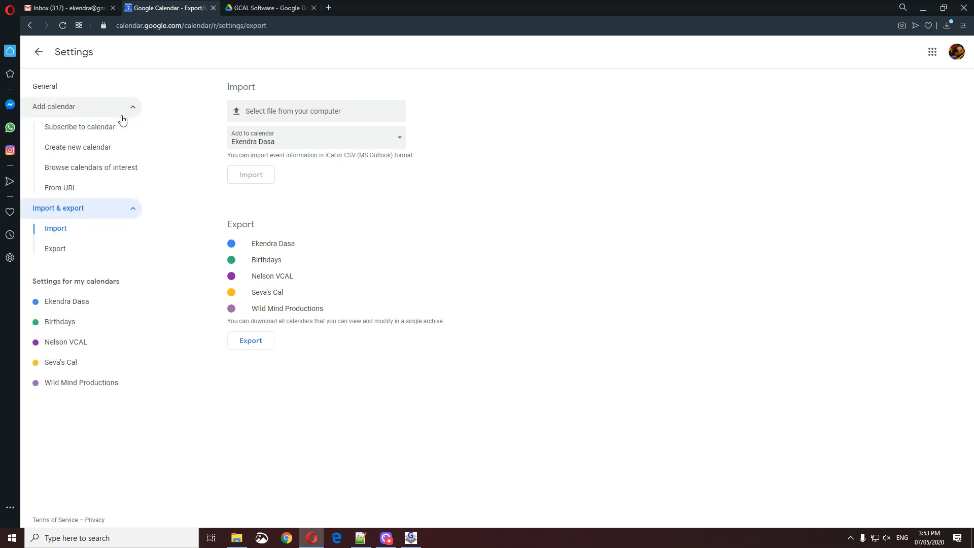
pyautogui.click(81, 152)
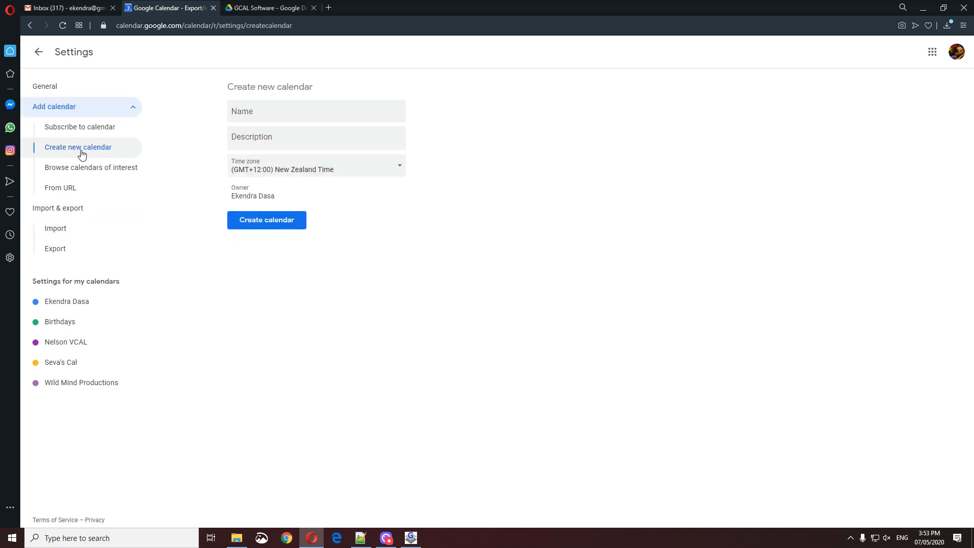
pyautogui.click(253, 113)
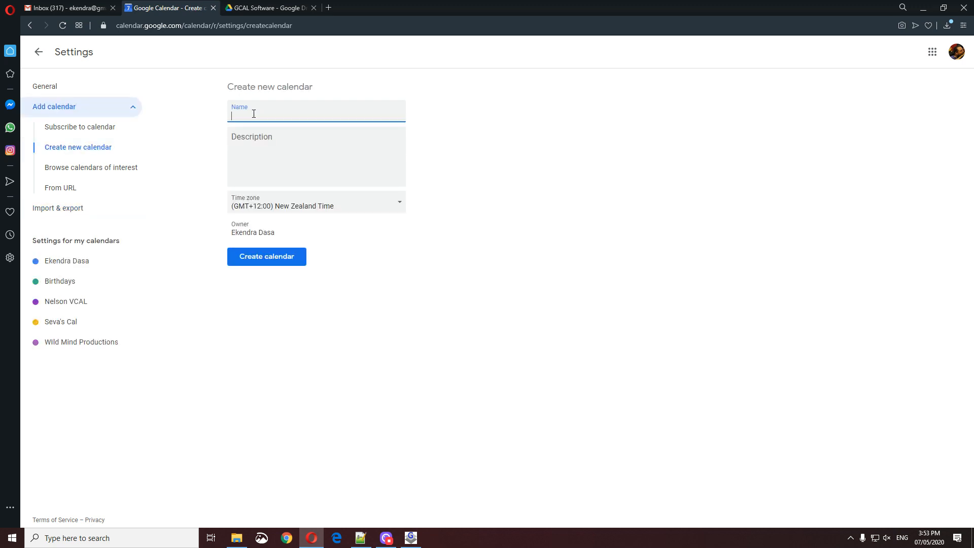
pyautogui.write('Hari Hari VCAL')
pyautogui.click(318, 161)
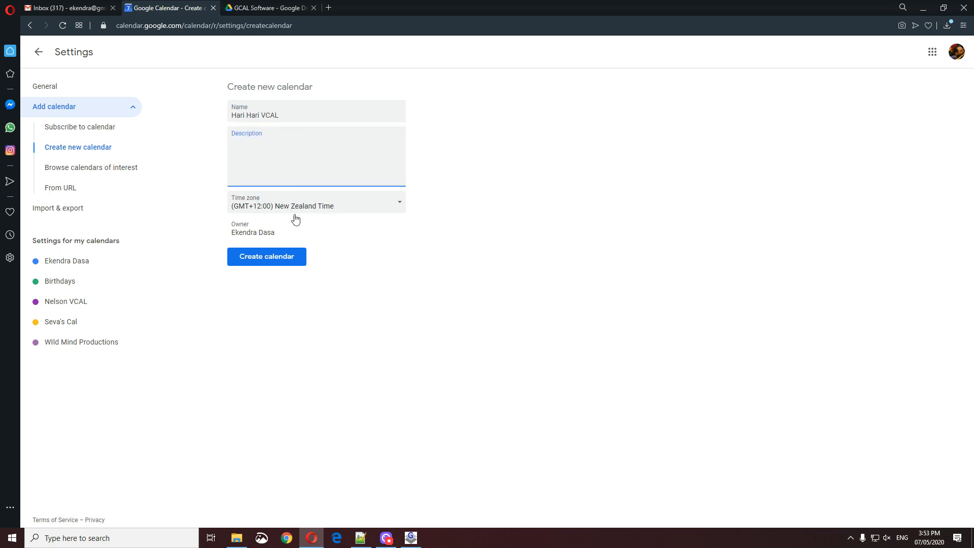
pyautogui.click(274, 260)
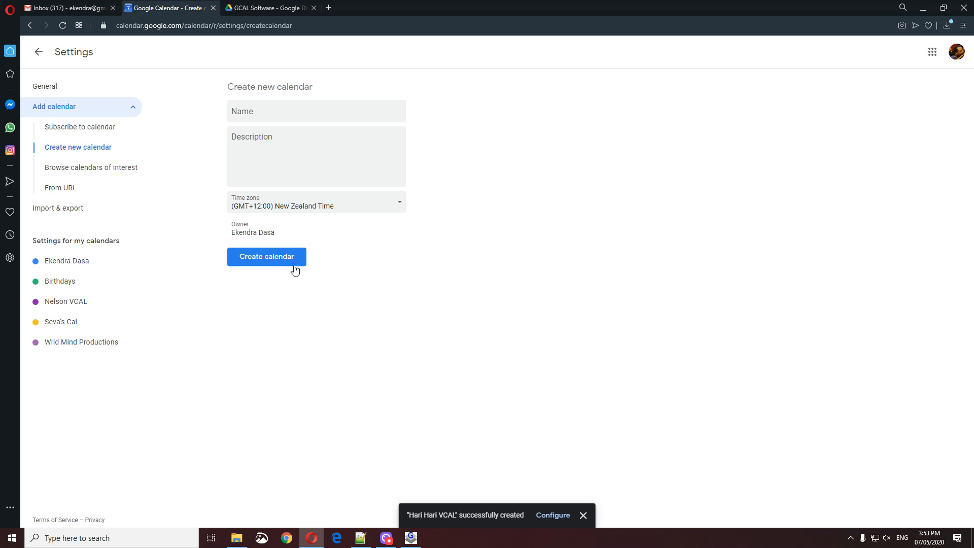
# Import Hari Hari Calendar 01.ics from the Downloads folder into the Hari Hari VCAL calendar.
pyautogui.click(66, 213)
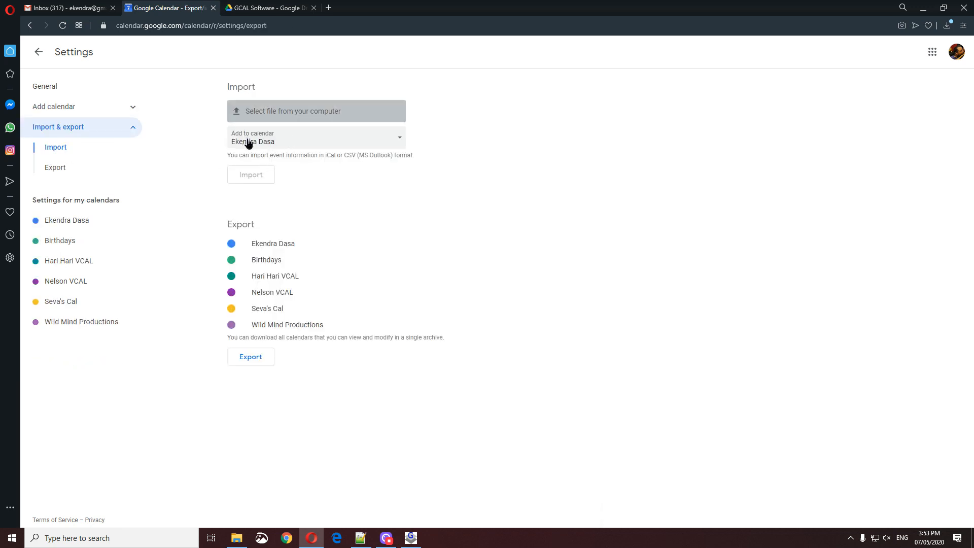
pyautogui.click(248, 142)
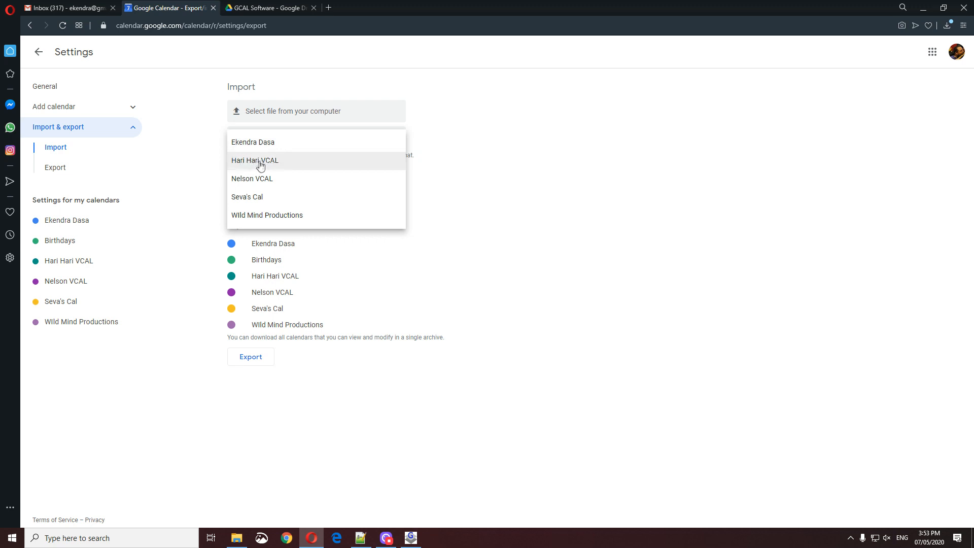
pyautogui.click(259, 161)
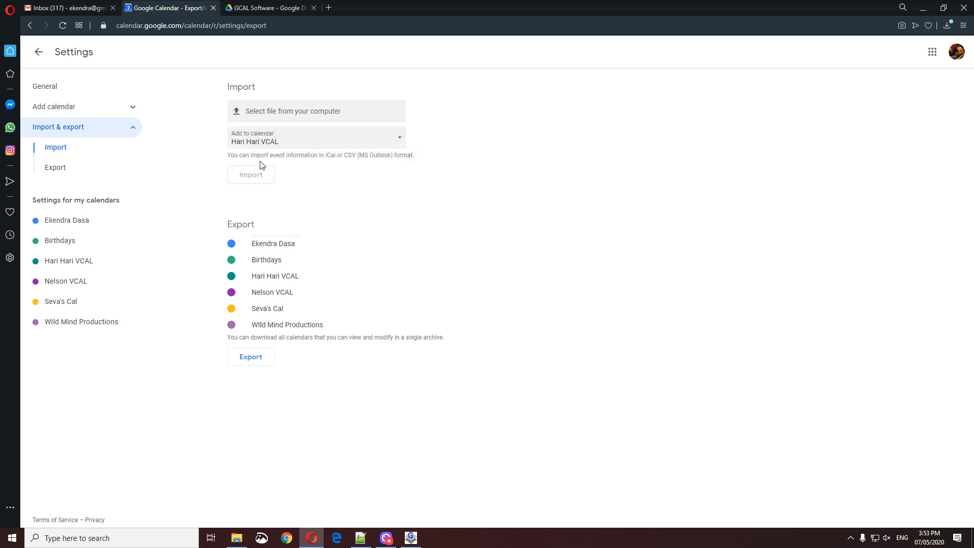
pyautogui.click(285, 110)
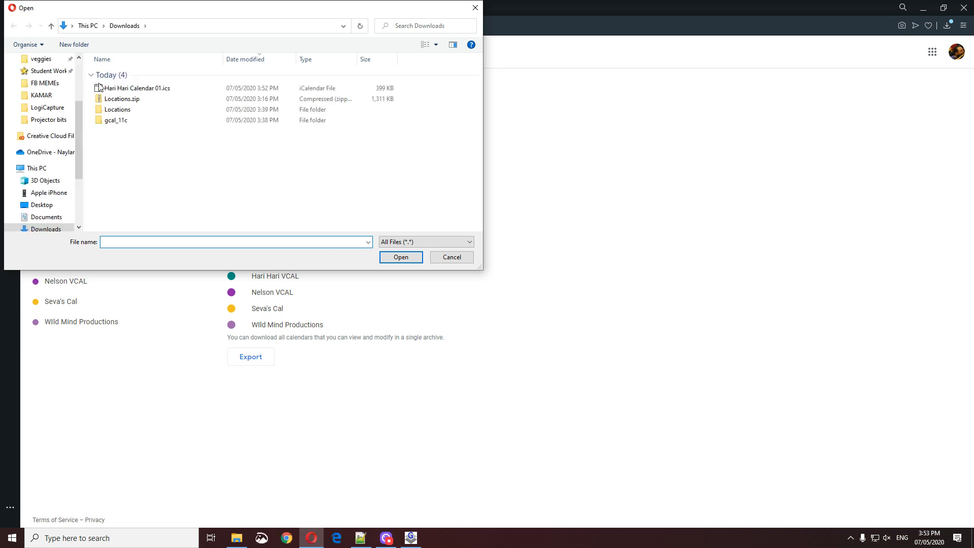
pyautogui.click(144, 90)
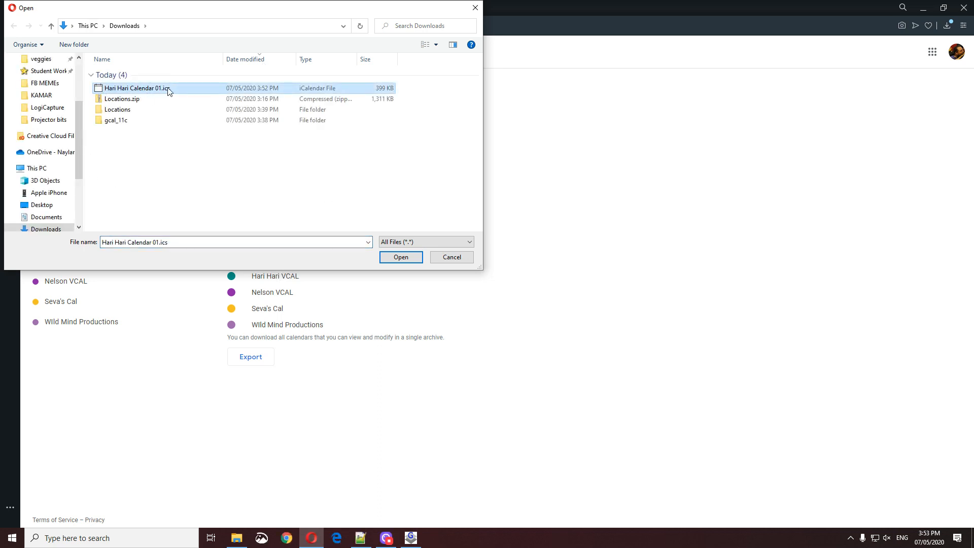
pyautogui.click(404, 259)
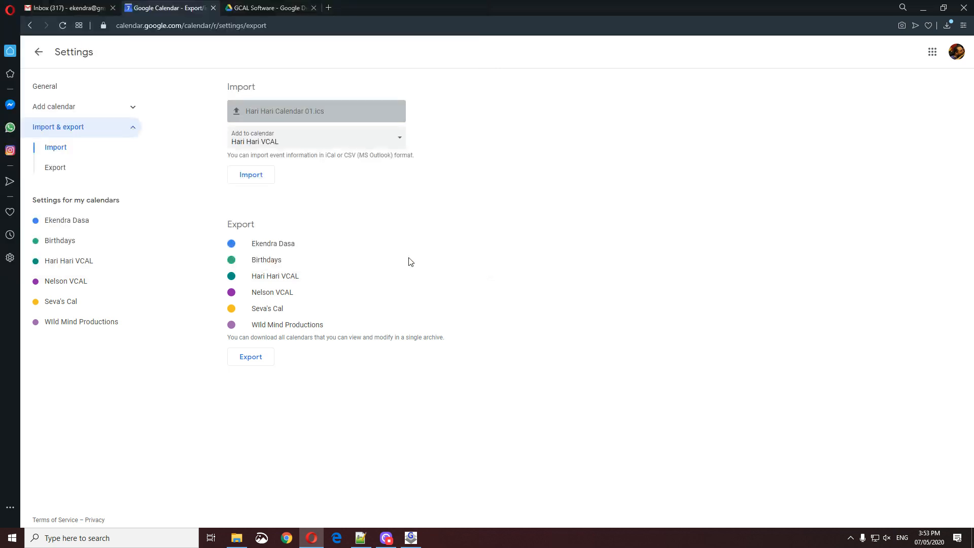
pyautogui.click(252, 178)
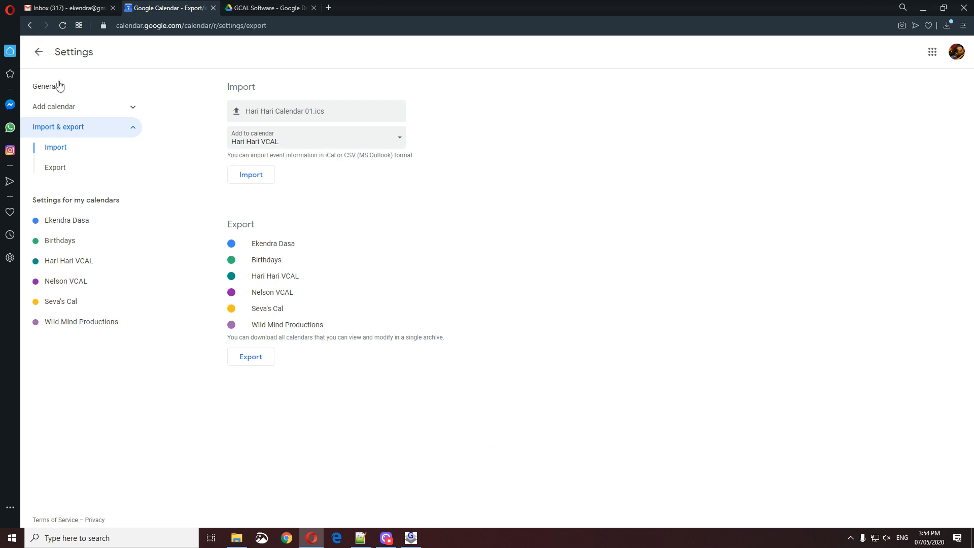
# Return from the settings to the calendar, switch it to the year view and advance to 2030.
pyautogui.click(39, 53)
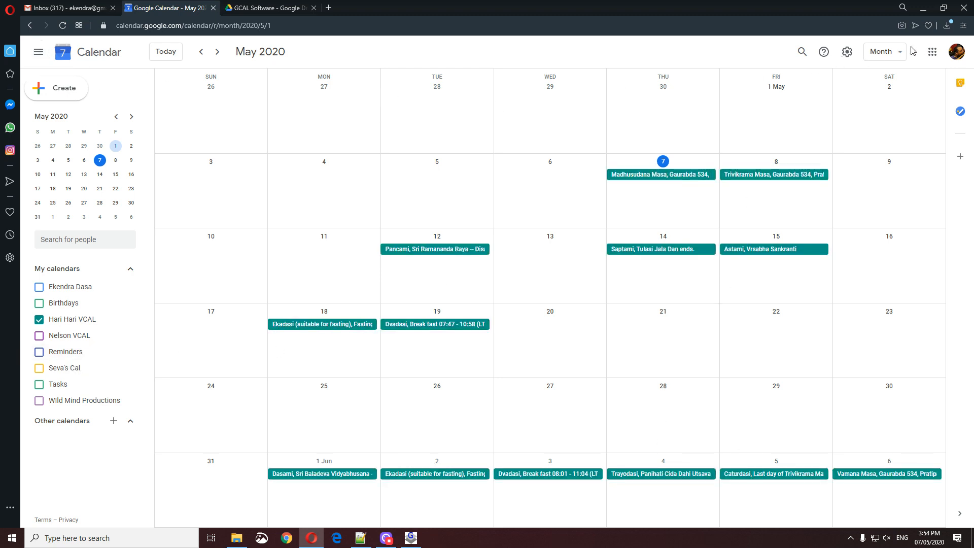
pyautogui.click(885, 52)
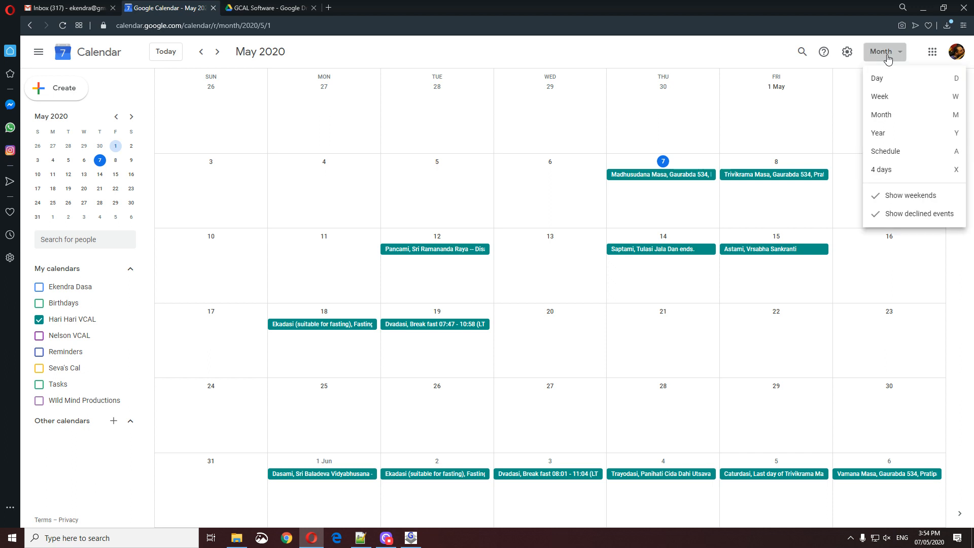
pyautogui.click(897, 132)
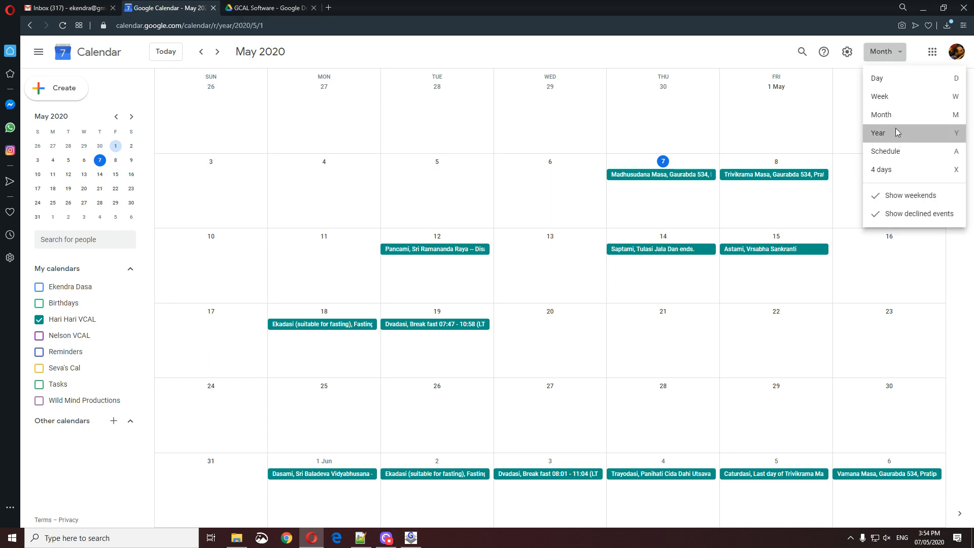
pyautogui.click(218, 57)
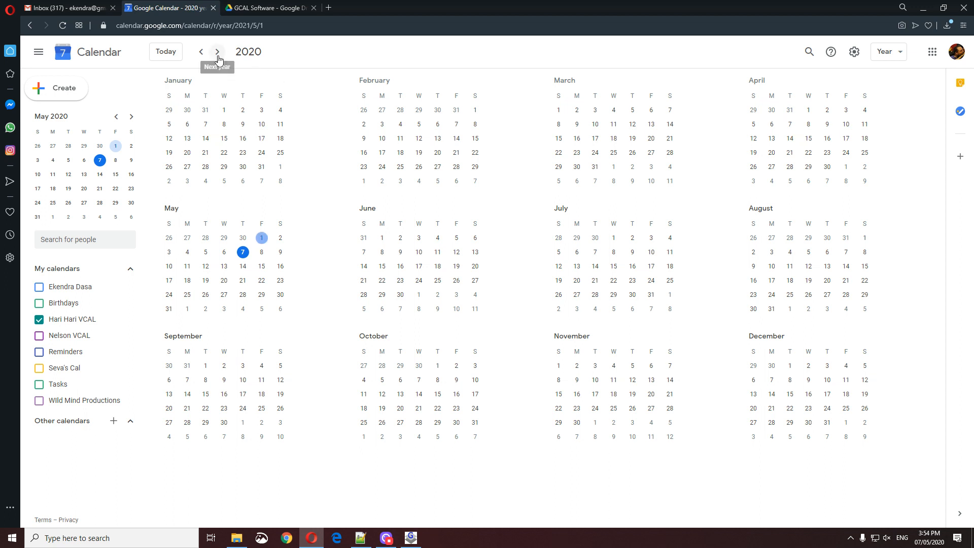
pyautogui.click(218, 54)
pyautogui.click(218, 55)
pyautogui.click(218, 55)
pyautogui.click(220, 56)
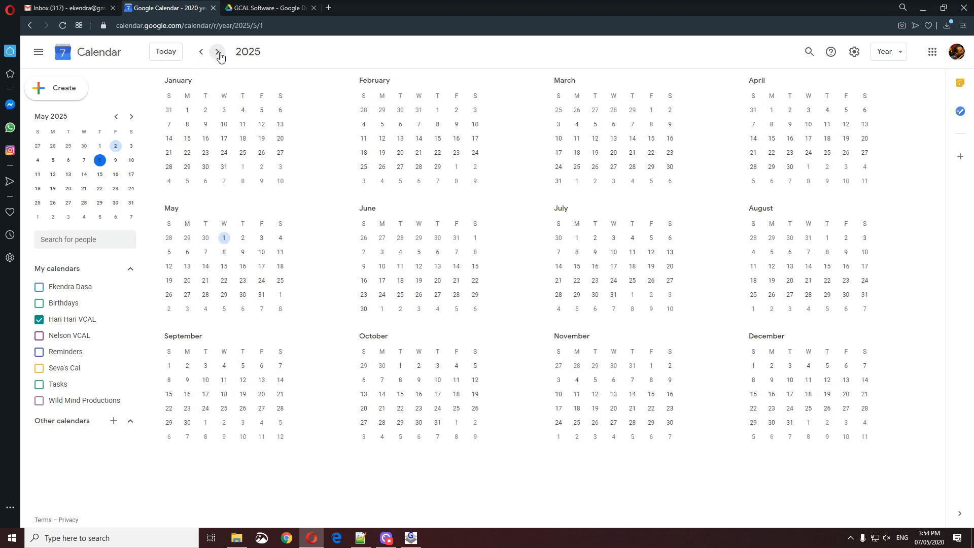
pyautogui.click(219, 55)
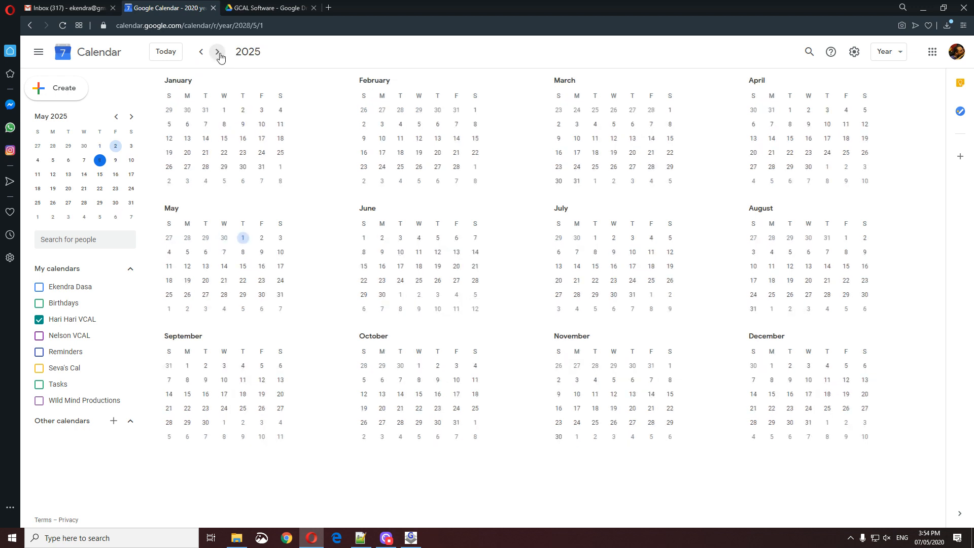
pyautogui.click(218, 52)
pyautogui.click(217, 51)
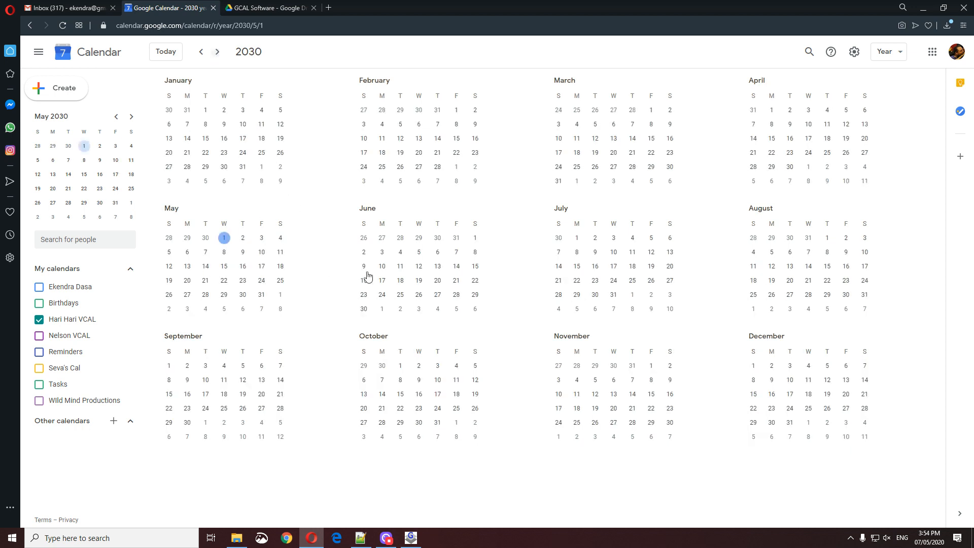
# Check 10 January 2030 for events and browse the imported entries from January through May 2030 in the month view.
pyautogui.click(244, 125)
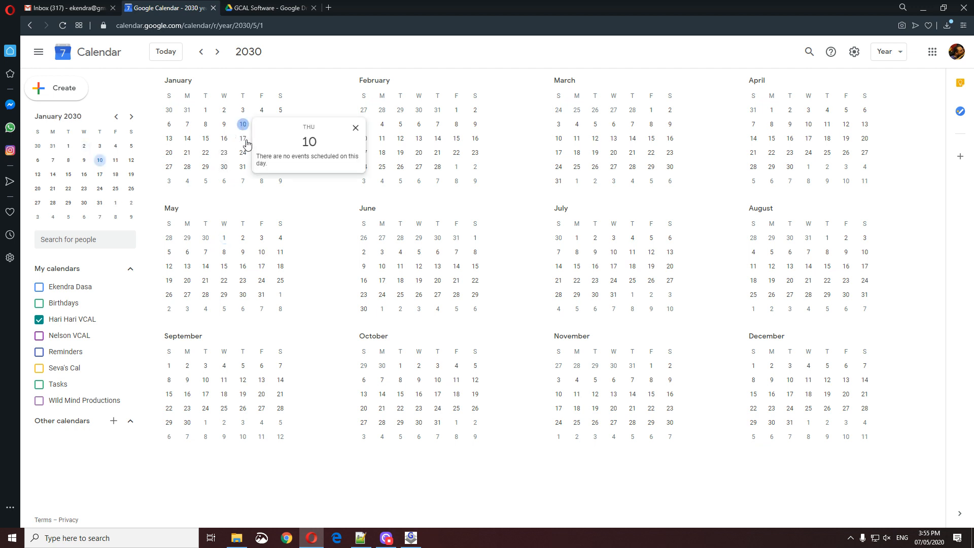
pyautogui.click(356, 129)
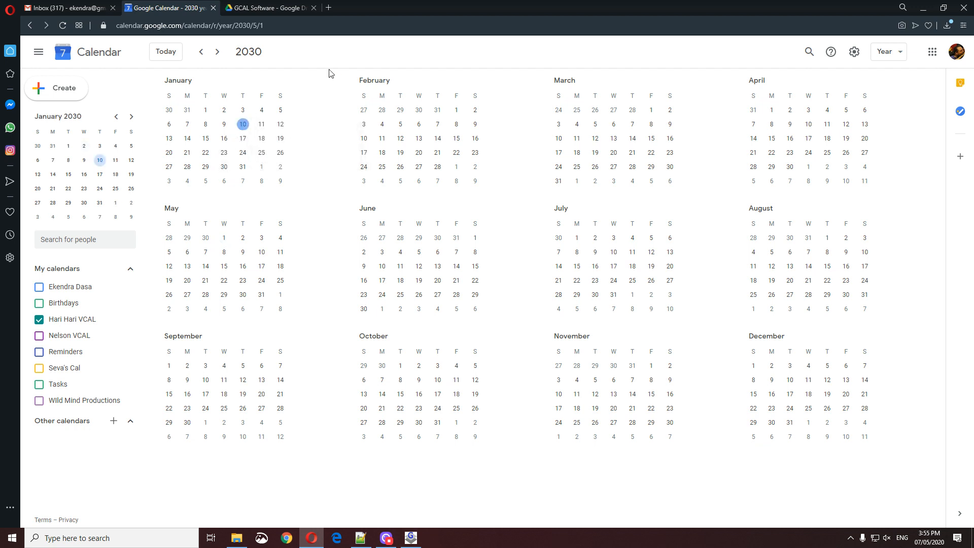
pyautogui.click(898, 57)
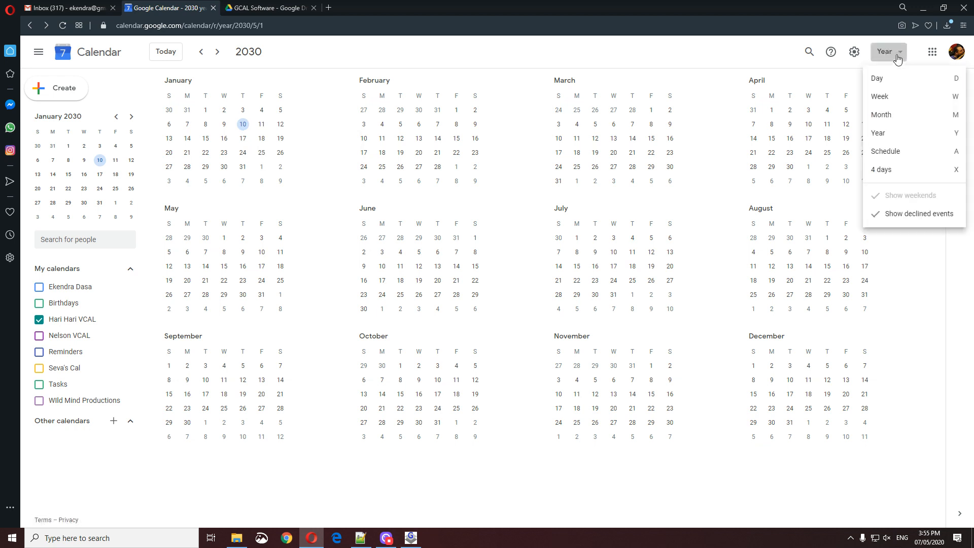
pyautogui.click(890, 116)
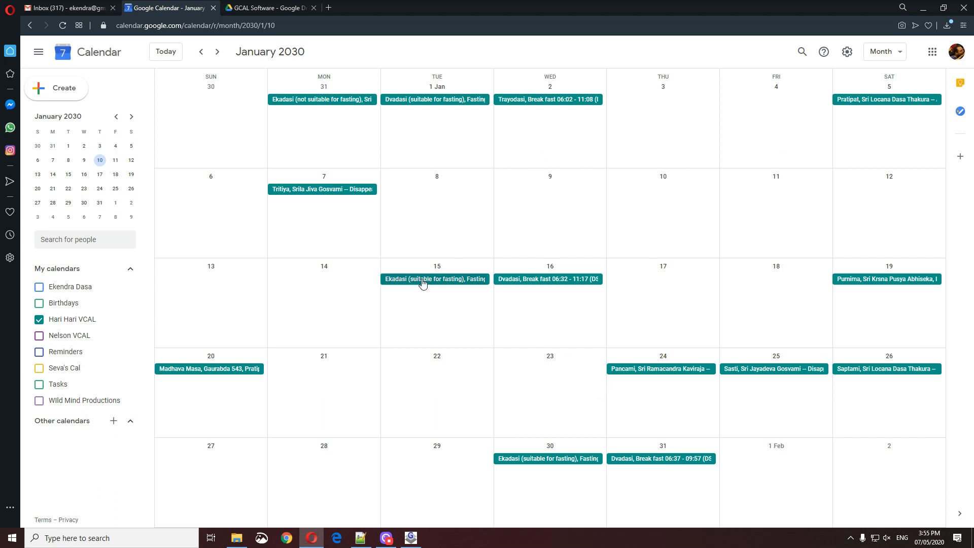
pyautogui.click(217, 52)
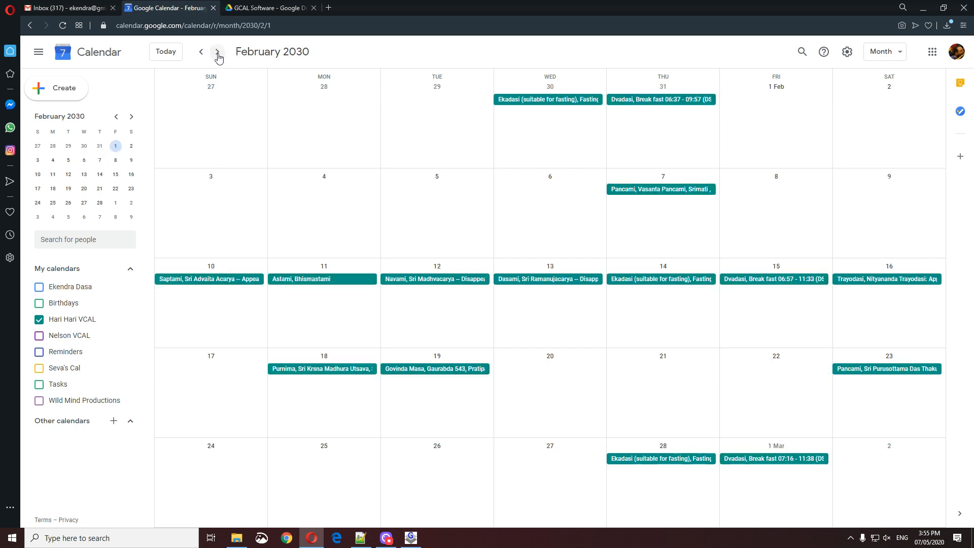
pyautogui.click(217, 52)
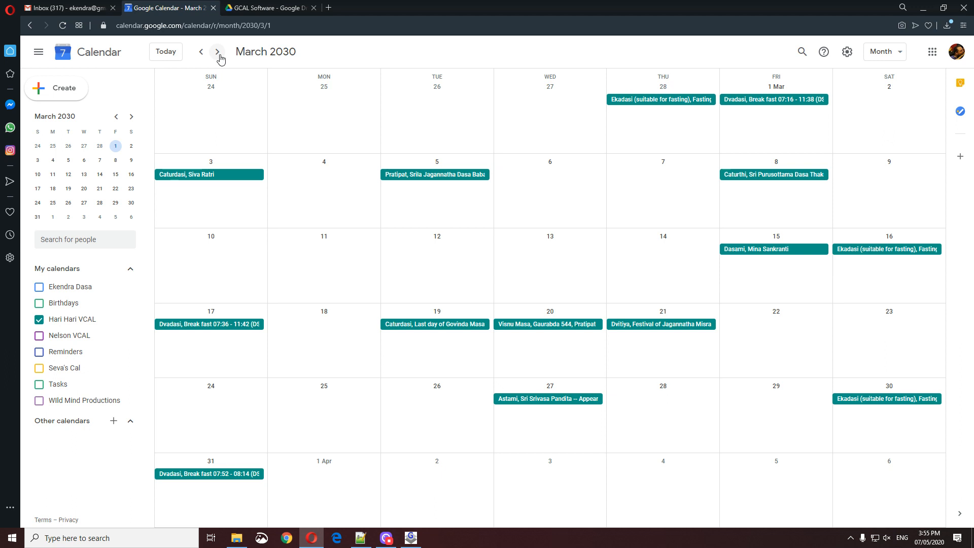
pyautogui.click(218, 53)
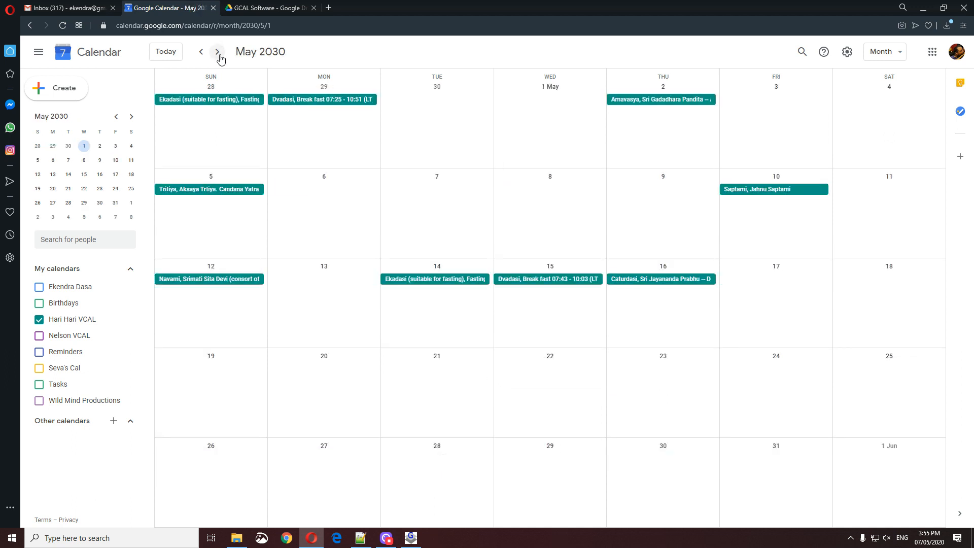
pyautogui.click(665, 305)
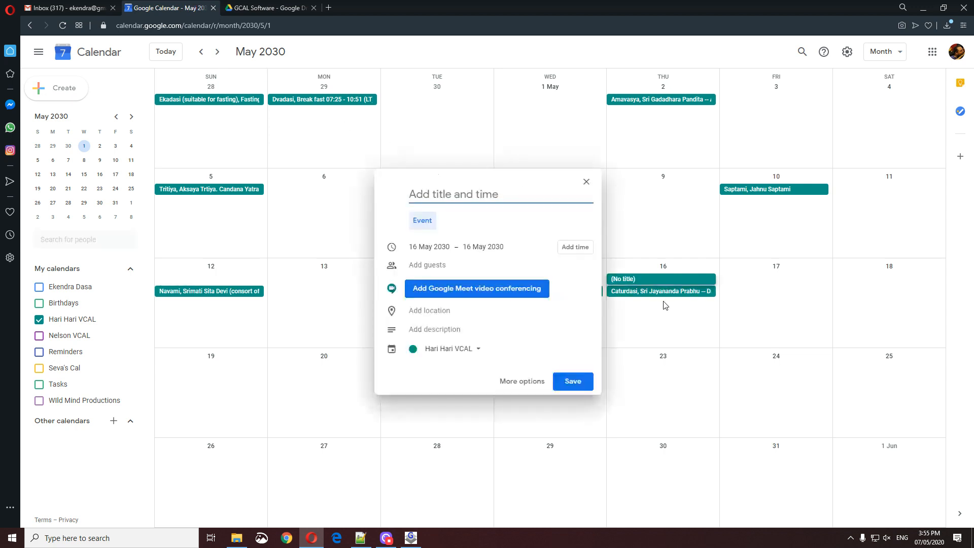
pyautogui.click(585, 182)
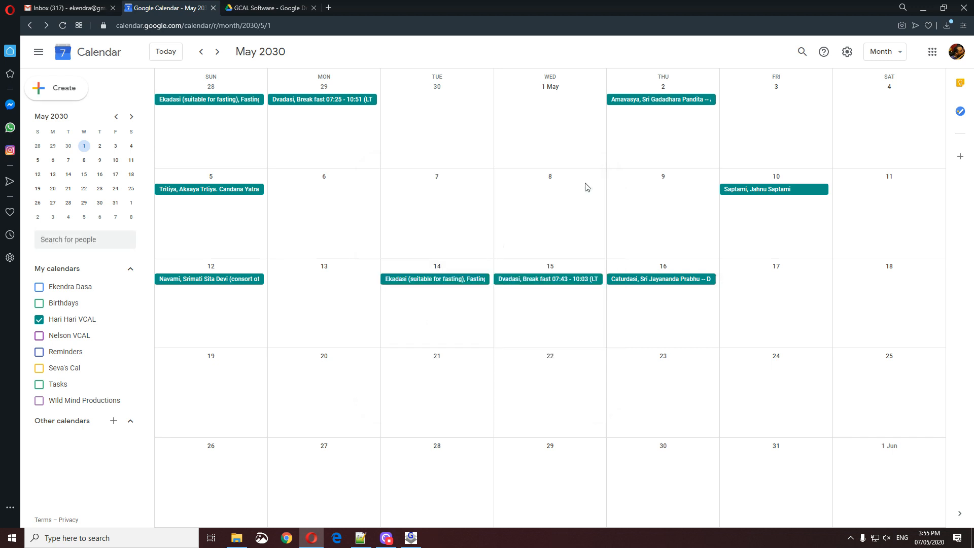
# Change the display colour of the Hari Hari VCAL calendar to orange.
pyautogui.click(130, 320)
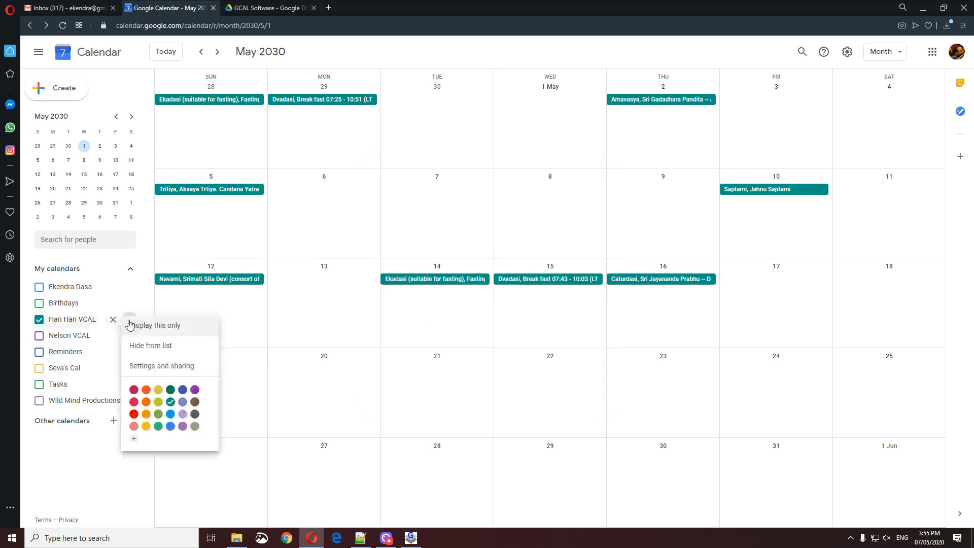
pyautogui.click(147, 416)
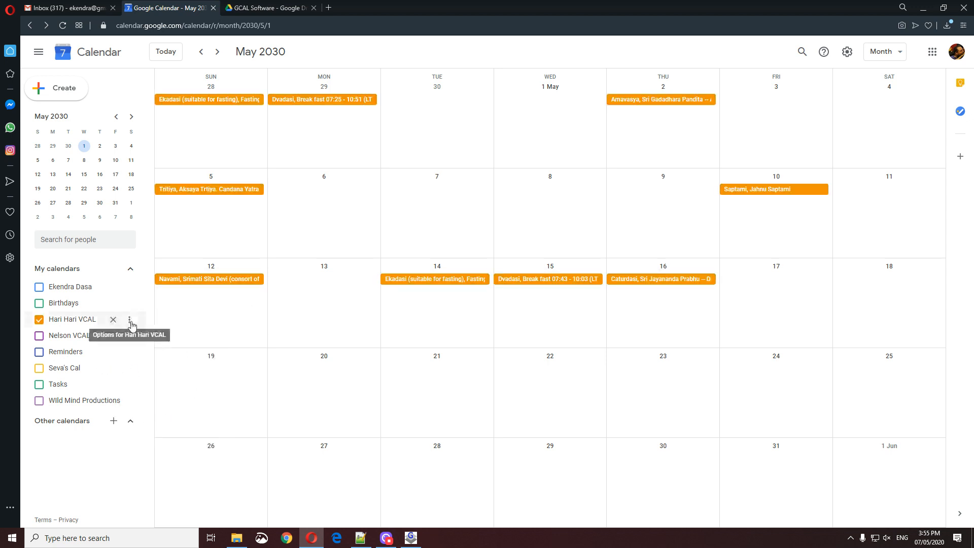
pyautogui.click(130, 321)
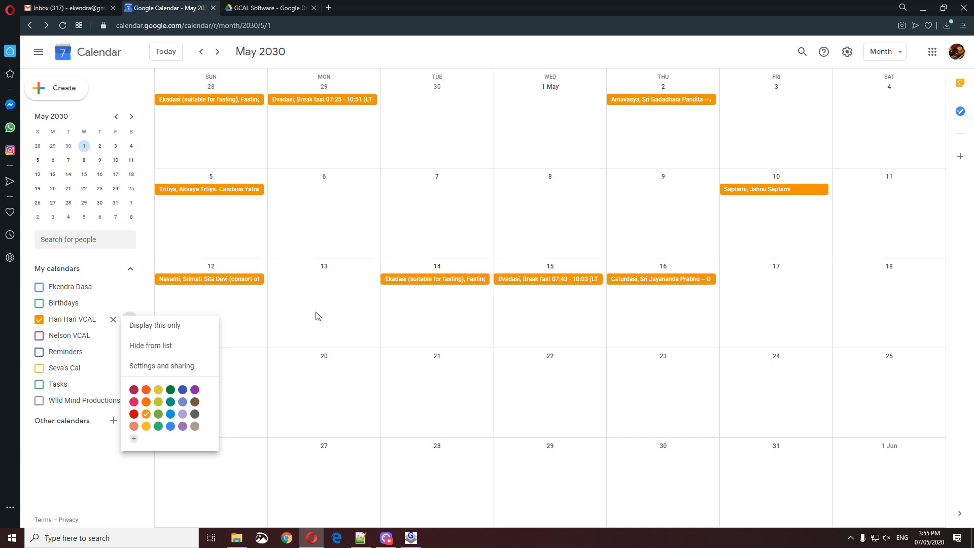
pyautogui.click(233, 26)
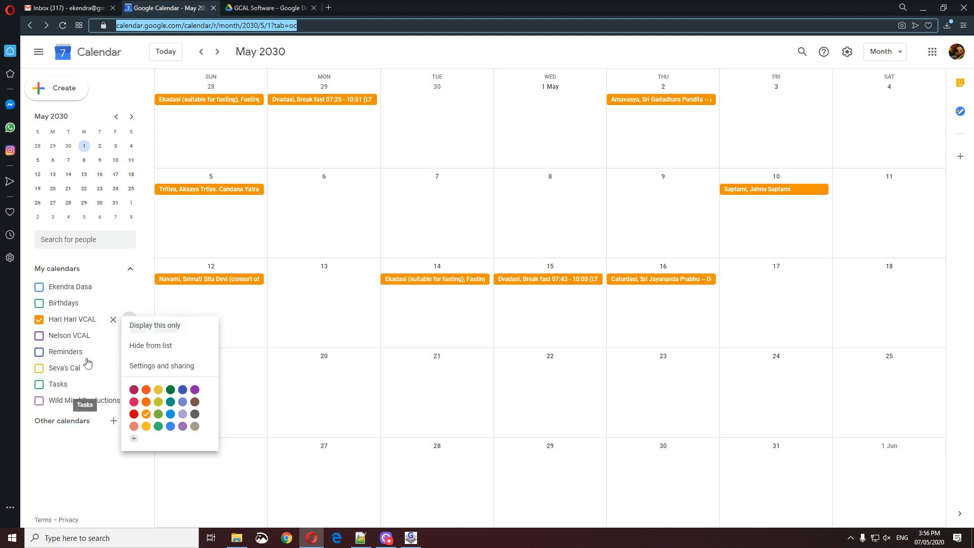
pyautogui.click(115, 320)
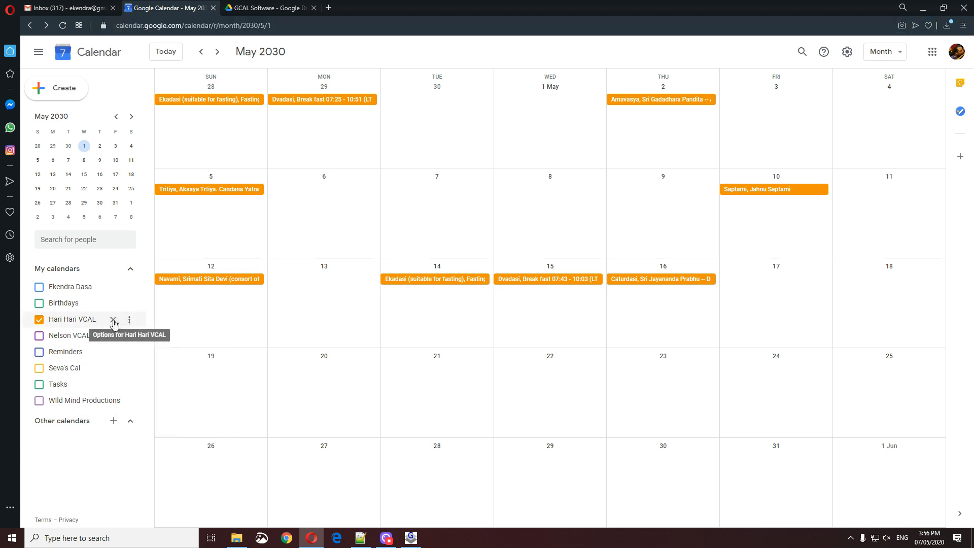
# Open the settings and sharing page of Hari Hari VCAL and view the exported ICS file in the Downloads folder.
pyautogui.click(130, 321)
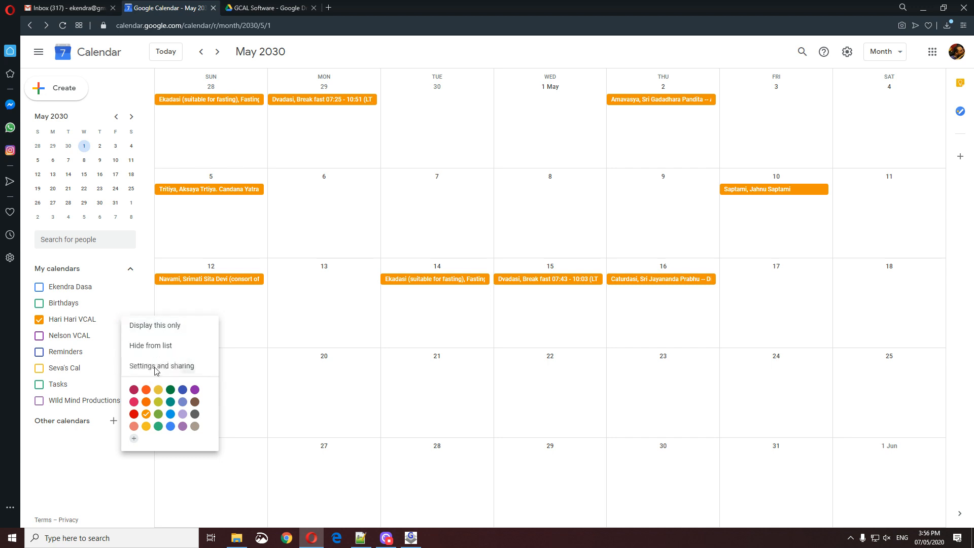
pyautogui.click(155, 367)
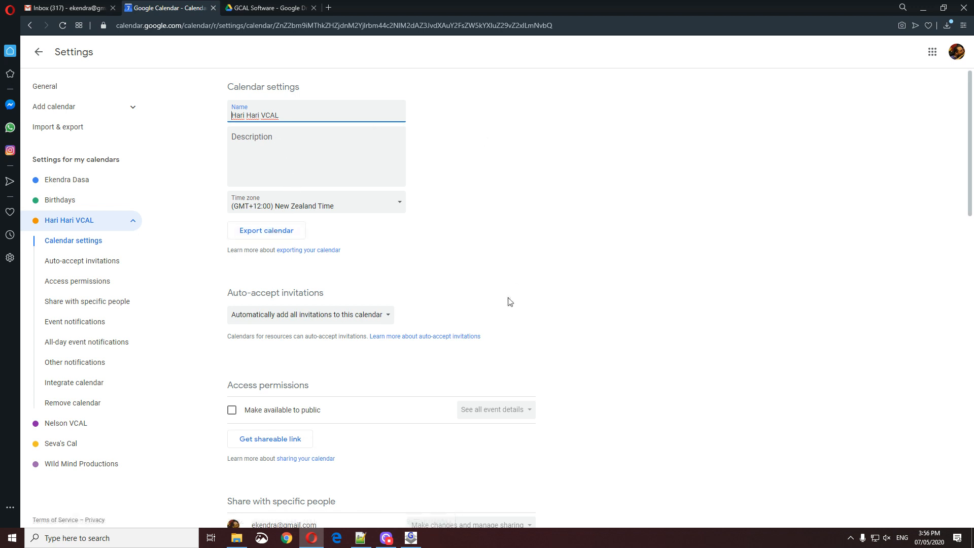
pyautogui.click(237, 538)
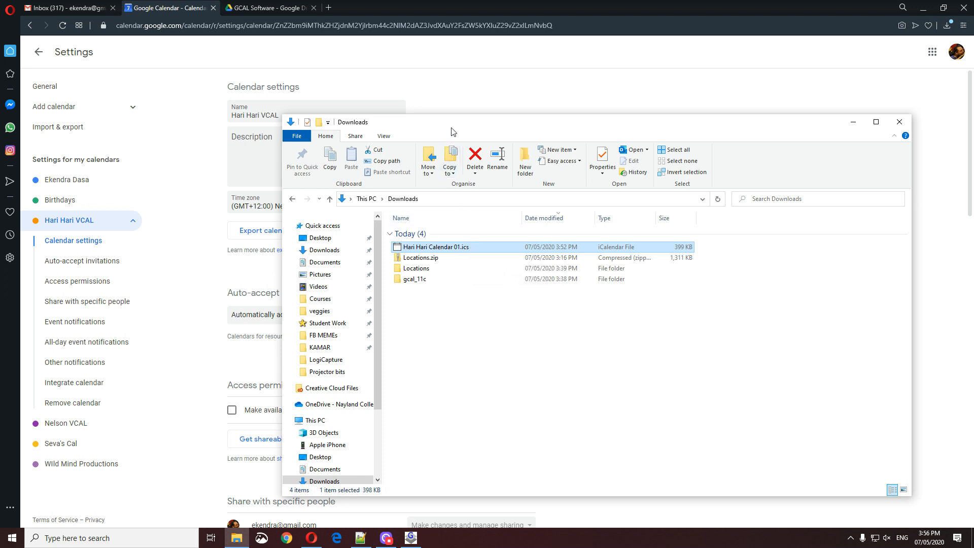
pyautogui.moveTo(459, 122); pyautogui.dragTo(503, 116)
pyautogui.click(401, 74)
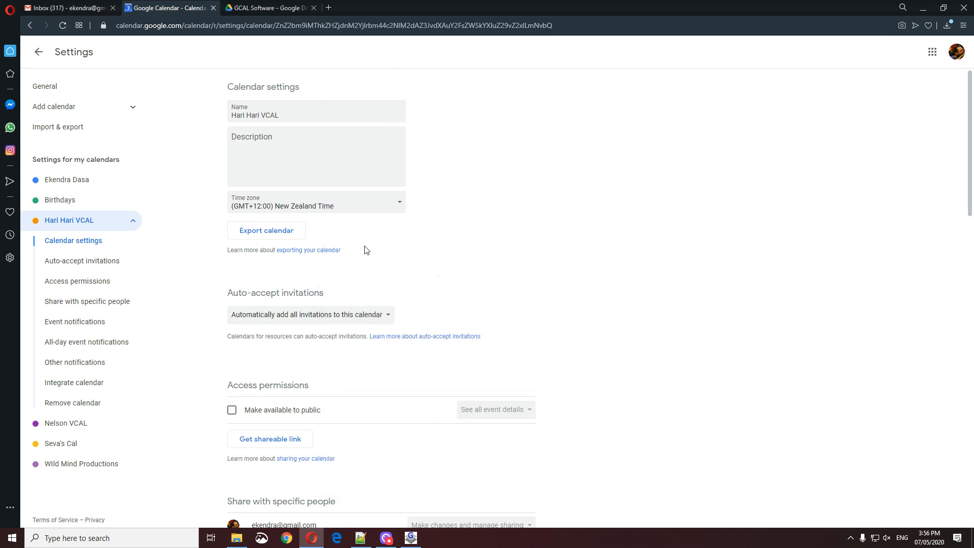
# Make the Hari Hari VCAL calendar available to the public.
pyautogui.scroll(-2, 299, 253)
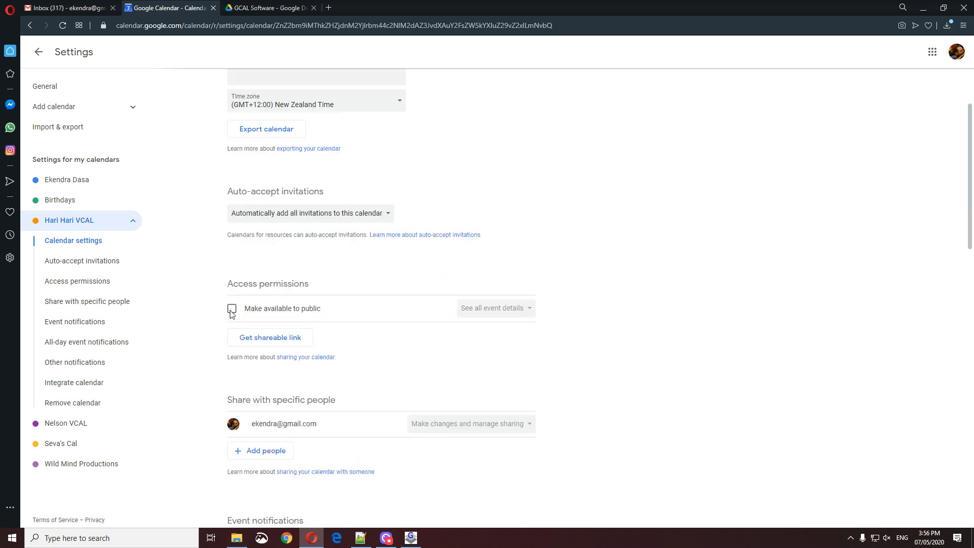
pyautogui.click(232, 309)
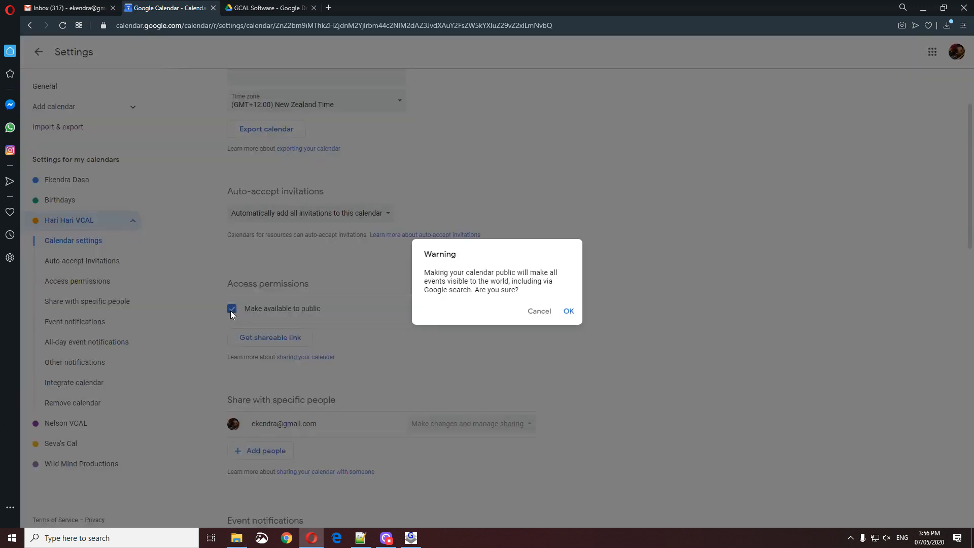
pyautogui.click(568, 312)
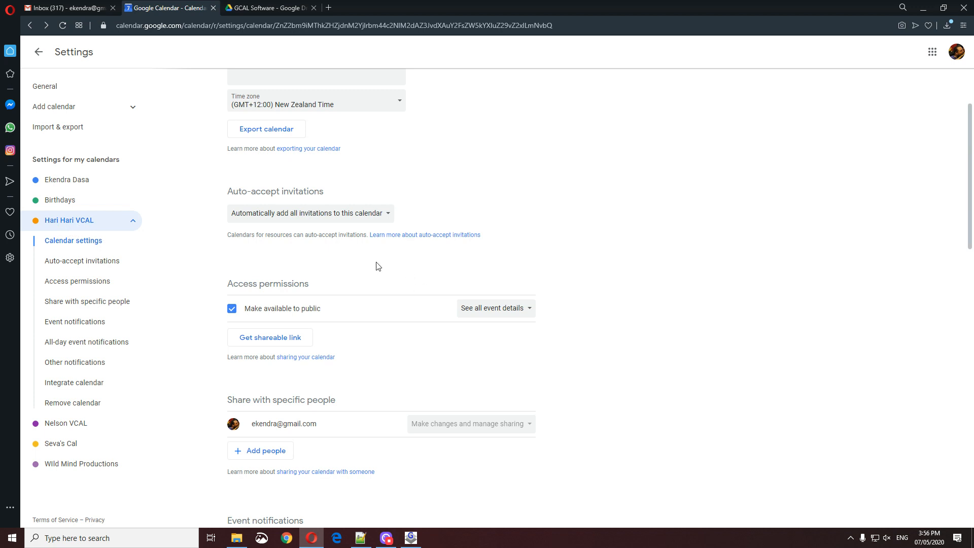
# Examine the sharing, event notification, all-day event notification and other notification options of Hari Hari VCAL.
pyautogui.scroll(-1, 378, 267)
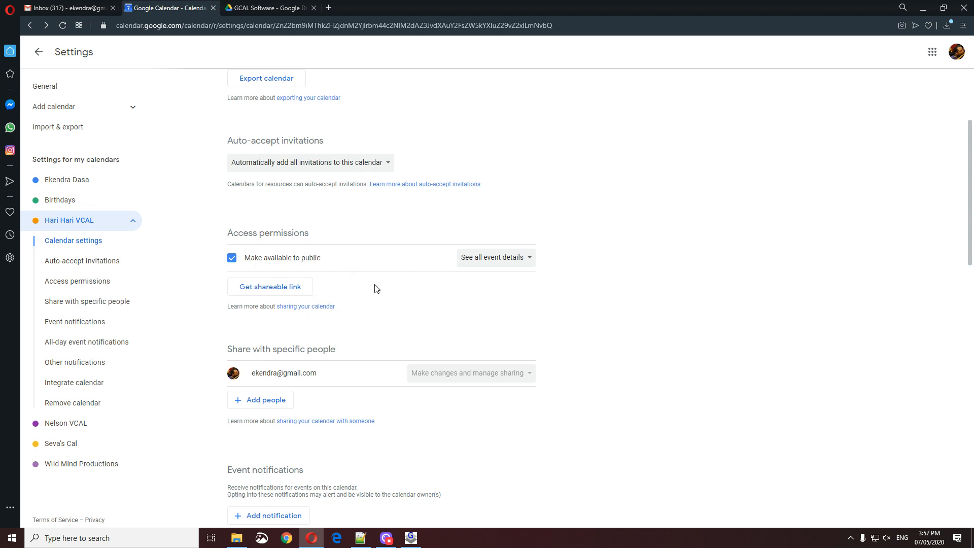
pyautogui.scroll(-1, 376, 289)
pyautogui.scroll(-1, 374, 287)
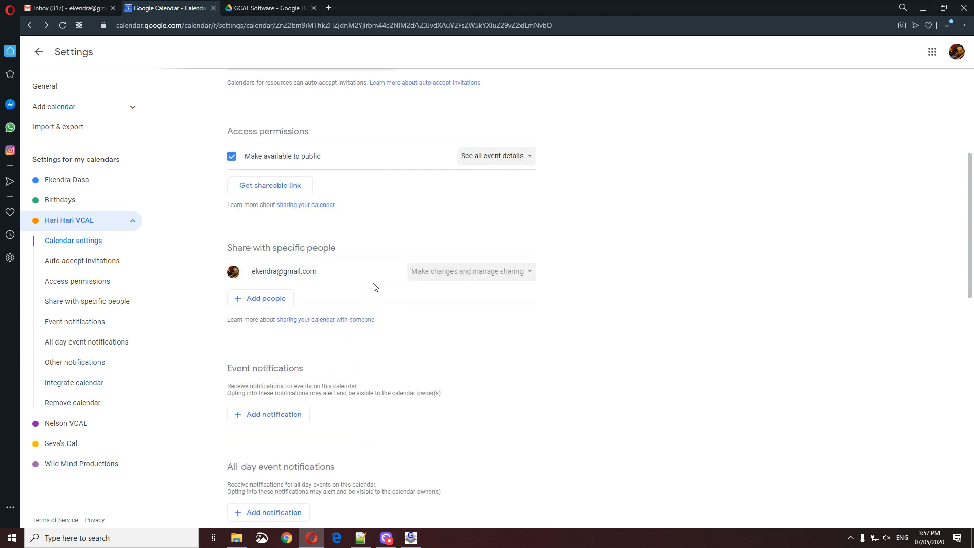
pyautogui.scroll(-1, 374, 287)
pyautogui.scroll(-1, 374, 287)
pyautogui.scroll(-2, 374, 287)
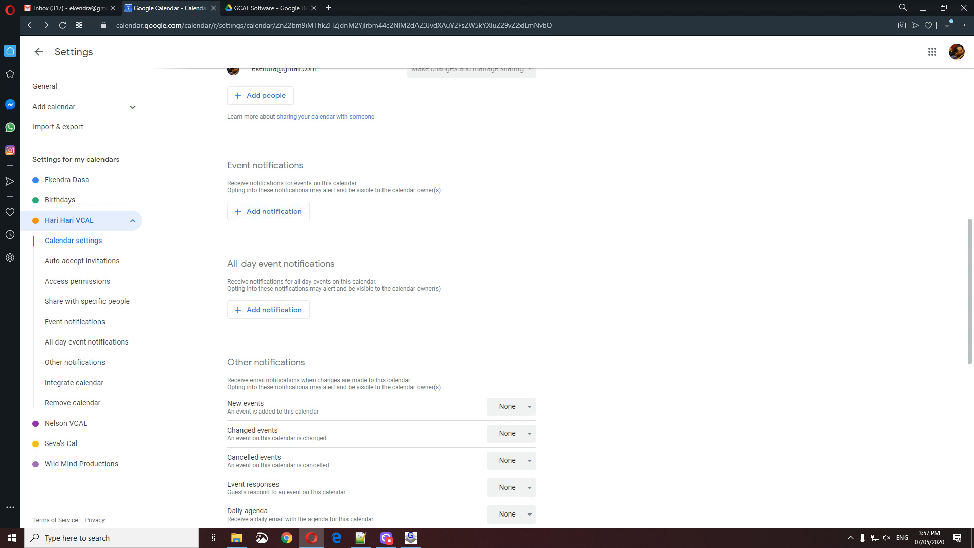
pyautogui.moveTo(339, 190); pyautogui.dragTo(346, 191)
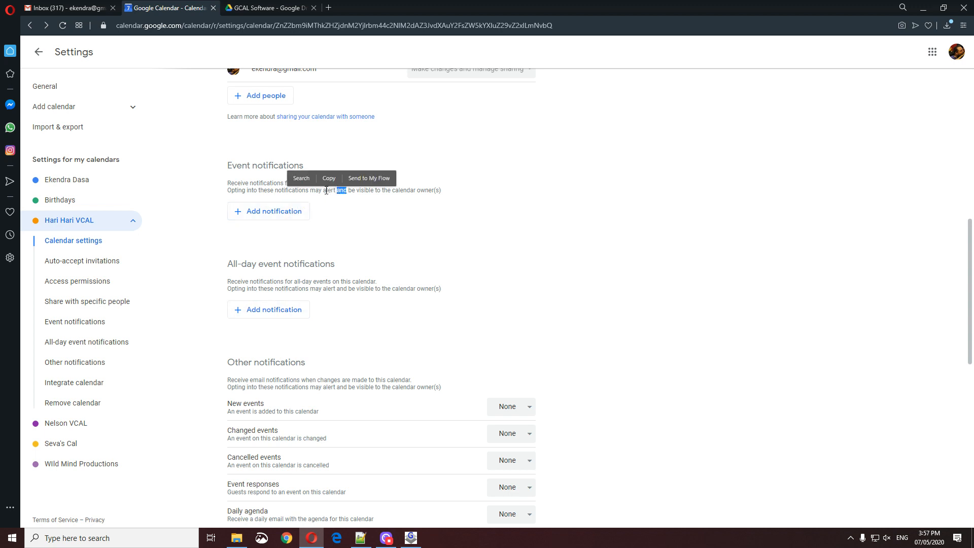
pyautogui.click(269, 189)
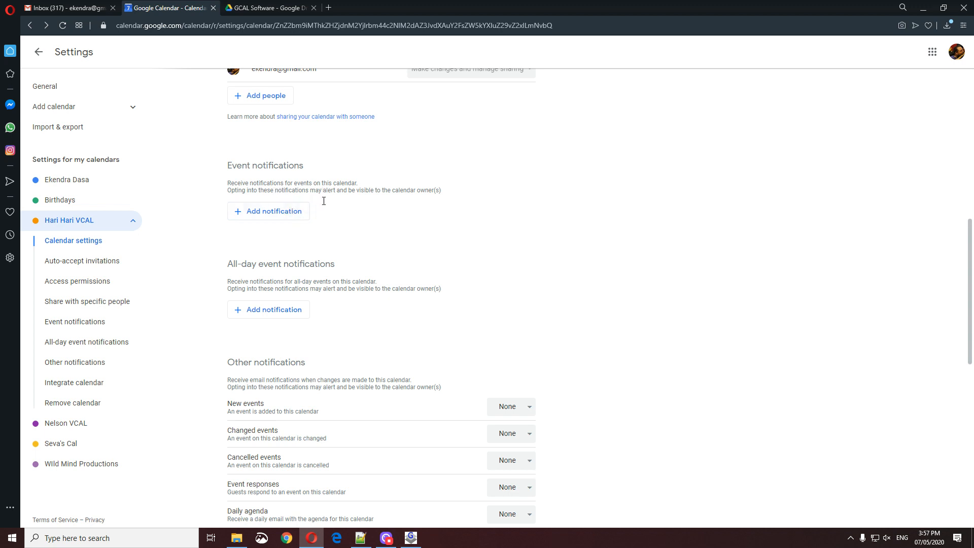
# Add an all-day event notification to the Hari Hari VCAL calendar for 1 day before at 09:00.
pyautogui.click(293, 311)
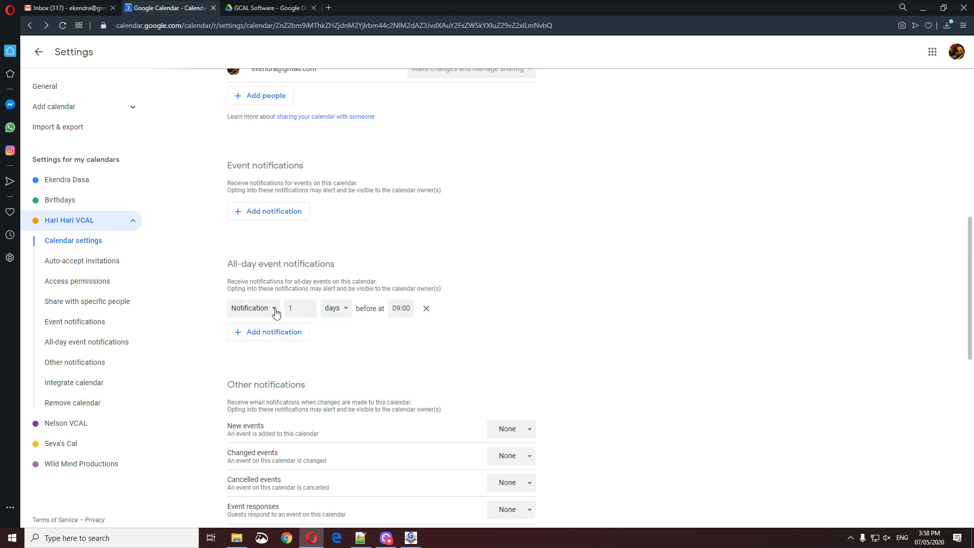
pyautogui.click(302, 309)
pyautogui.click(403, 310)
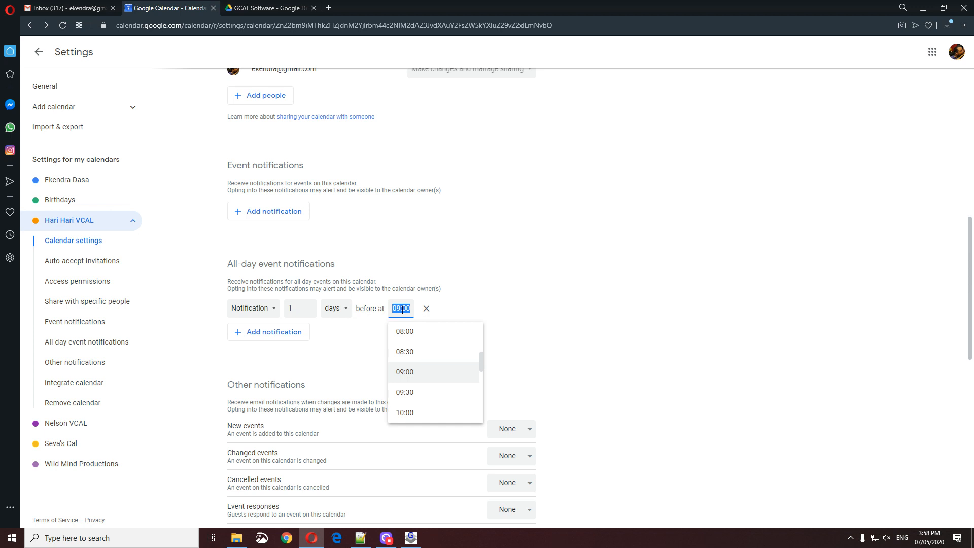
pyautogui.click(335, 314)
pyautogui.click(335, 314)
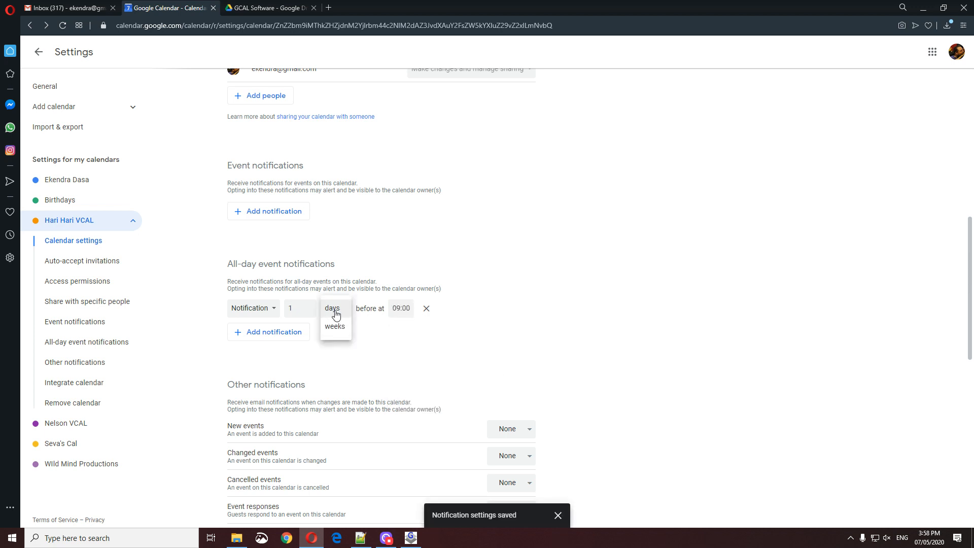
pyautogui.click(335, 313)
pyautogui.click(291, 308)
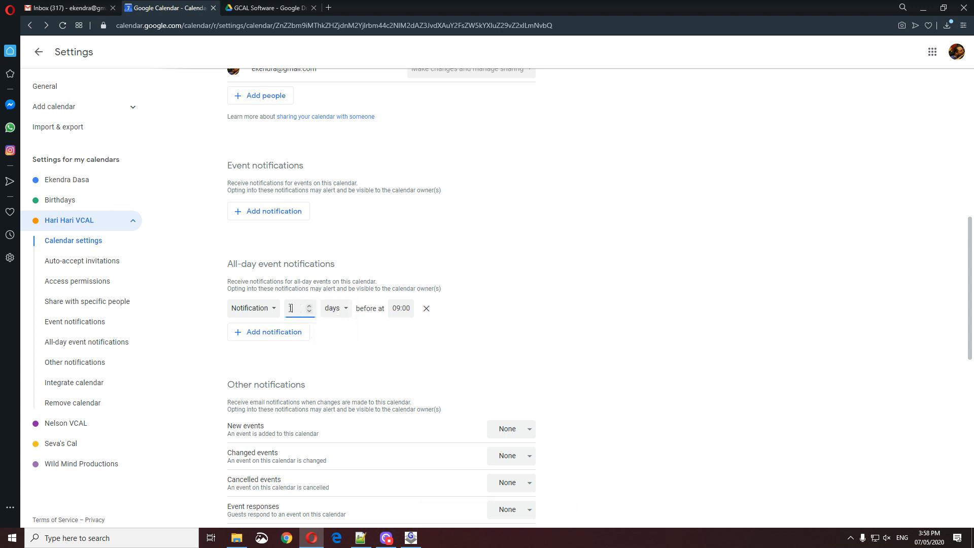
pyautogui.click(333, 349)
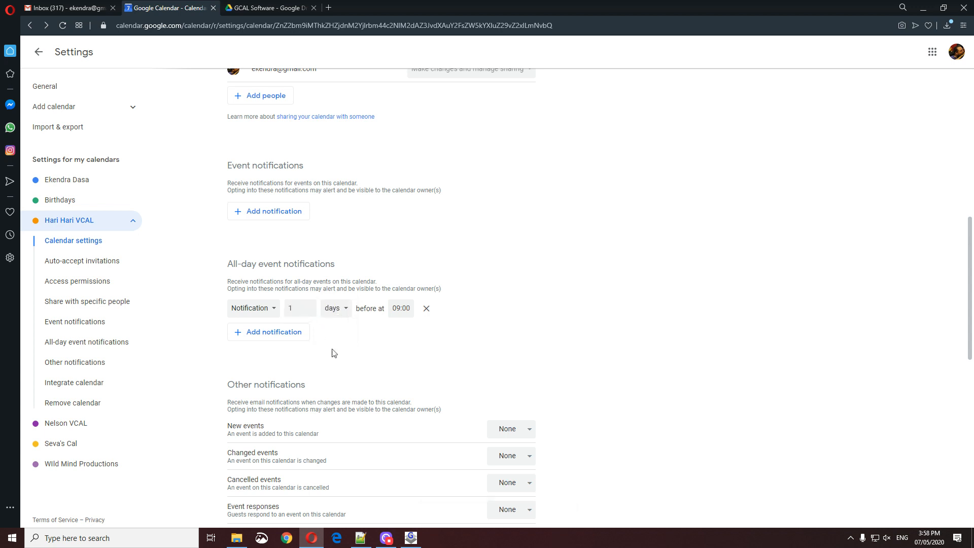
# Add a second all-day event notification sent by email 1 day before at 09:00.
pyautogui.click(258, 336)
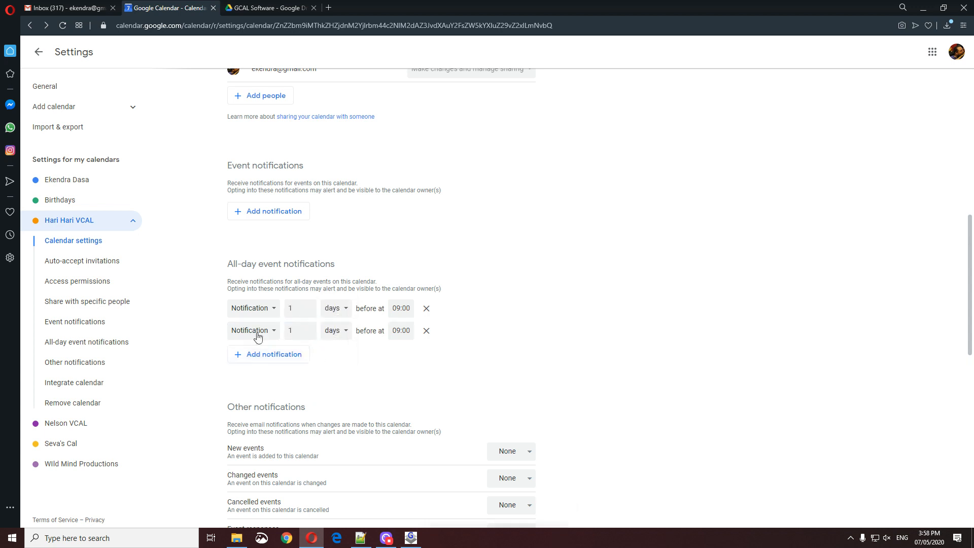
pyautogui.click(256, 335)
pyautogui.click(251, 313)
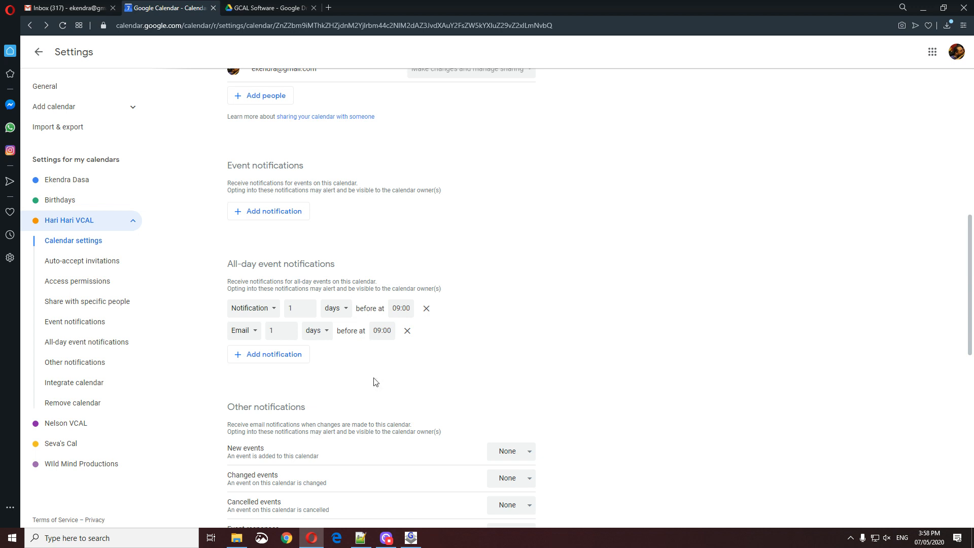
# Review the calendar's integration and removal options and return to the month view.
pyautogui.scroll(-7, 376, 375)
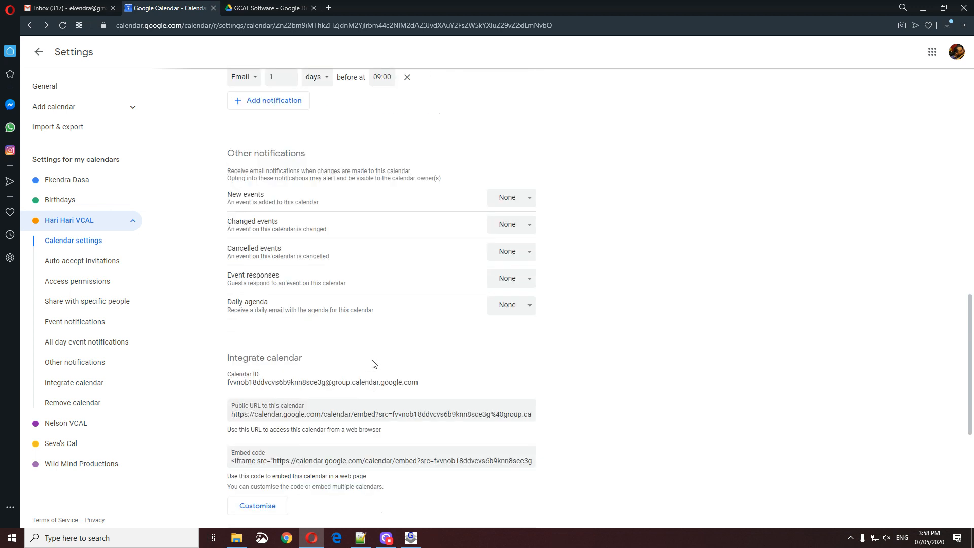
pyautogui.scroll(-2, 373, 363)
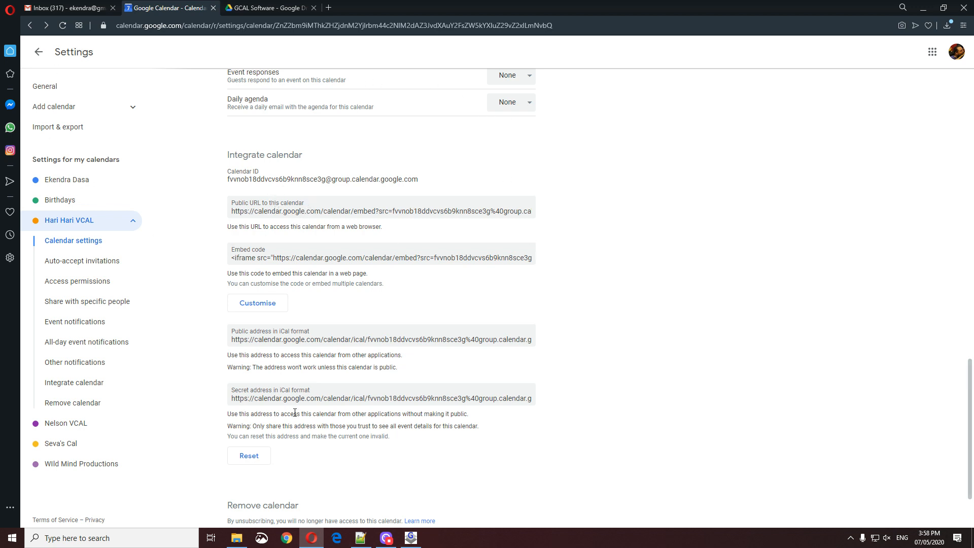
pyautogui.scroll(-2, 292, 412)
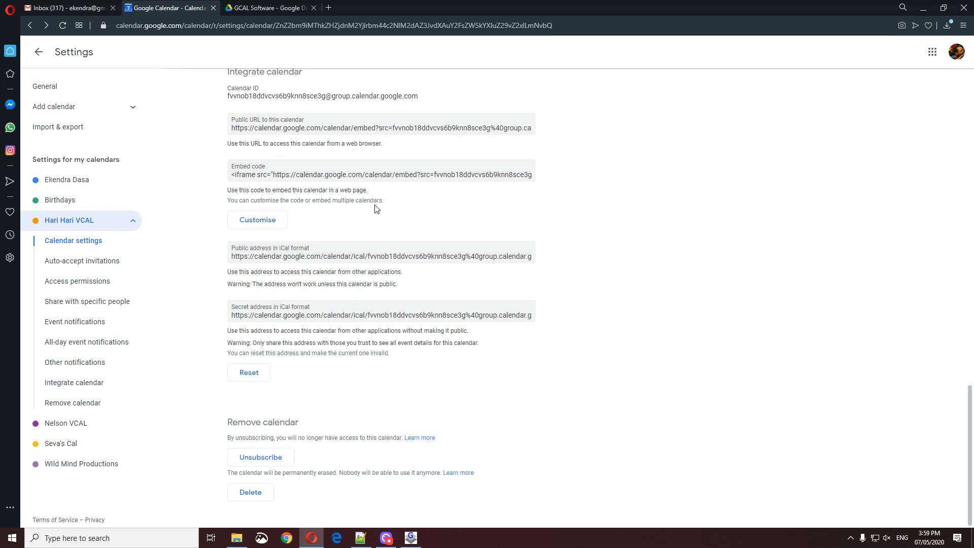
pyautogui.scroll(3, 369, 203)
pyautogui.scroll(6, 362, 196)
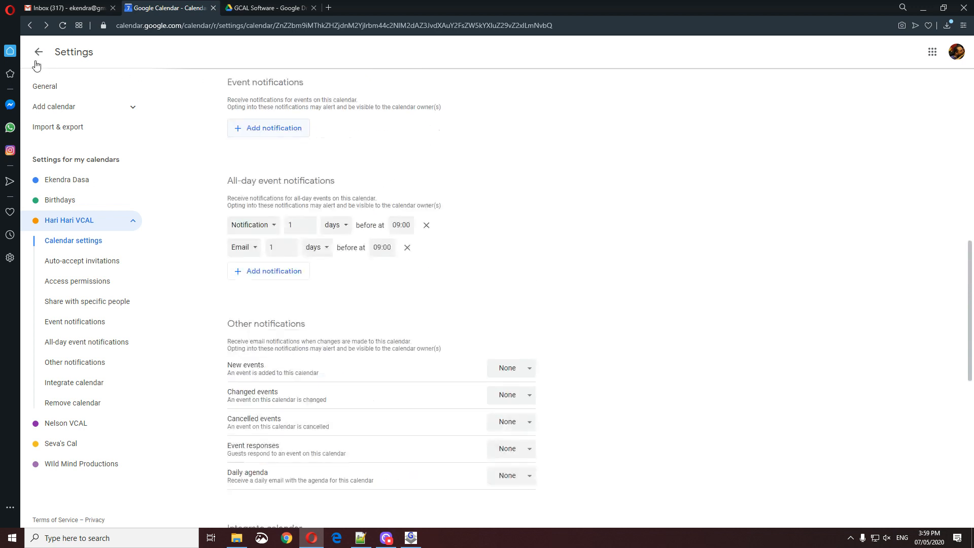
pyautogui.click(39, 56)
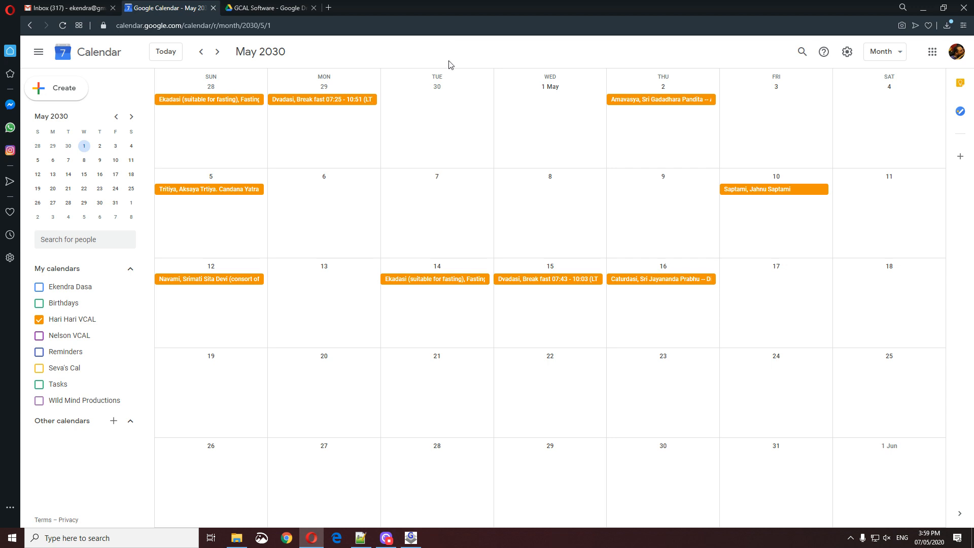
# Switch to Gaurabda Calendar 11 and calculate the Hari Hari [New Zealand] calendar from 7 May 2030 for 10 gaurabda years.
pyautogui.moveTo(416, 543)
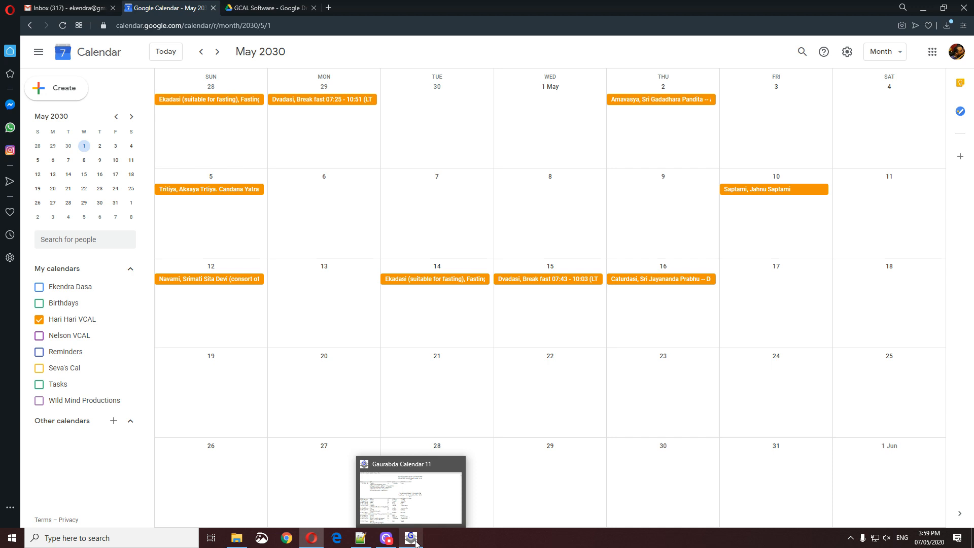
pyautogui.click(416, 544)
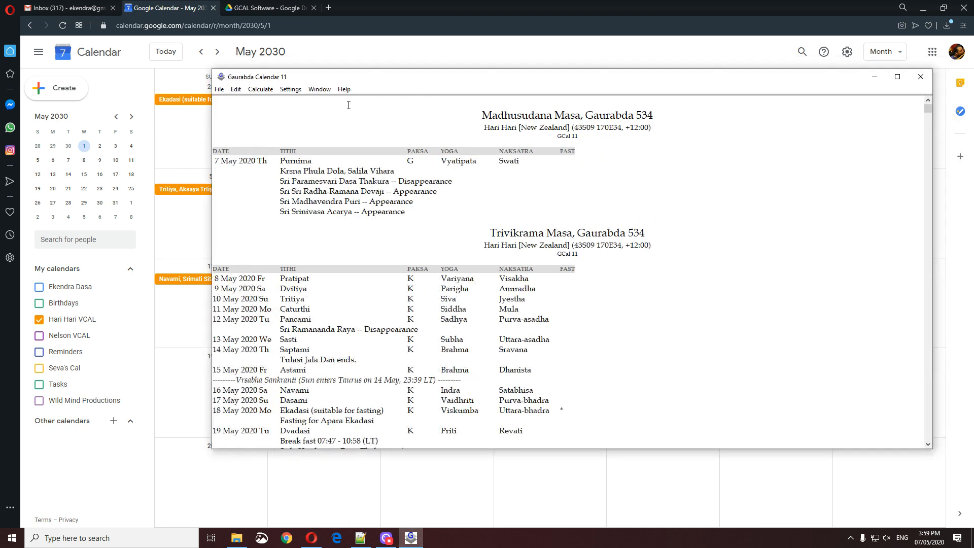
pyautogui.click(295, 92)
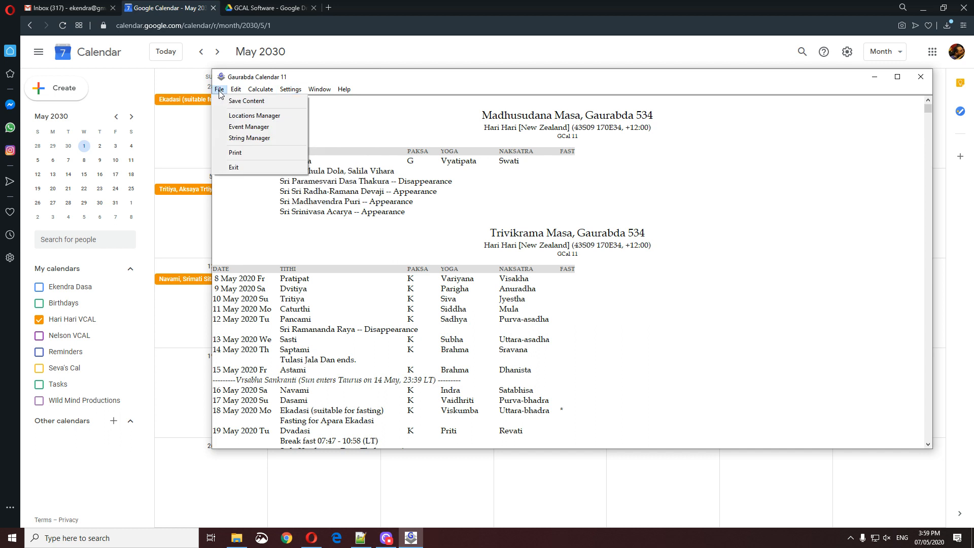
pyautogui.click(269, 100)
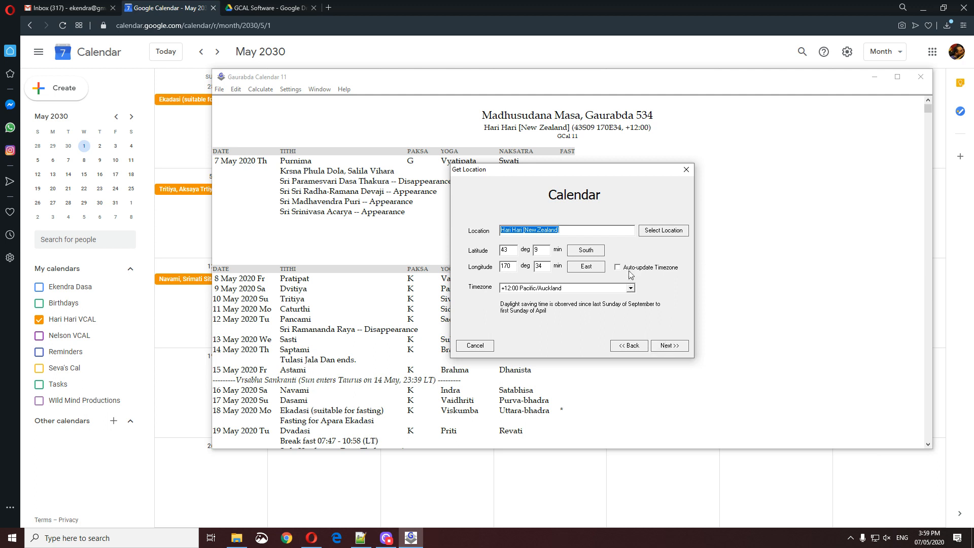
pyautogui.click(669, 344)
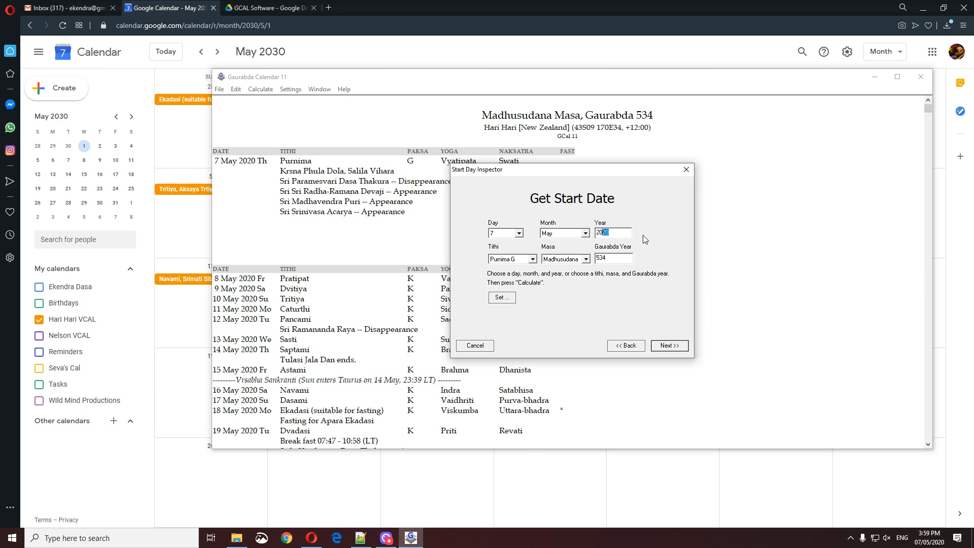
pyautogui.write('30')
pyautogui.click(669, 345)
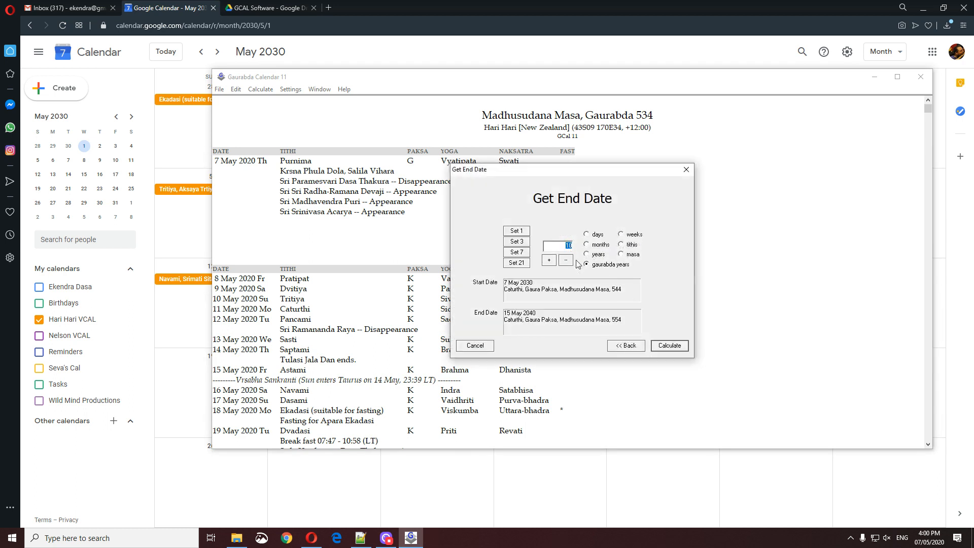
pyautogui.click(675, 348)
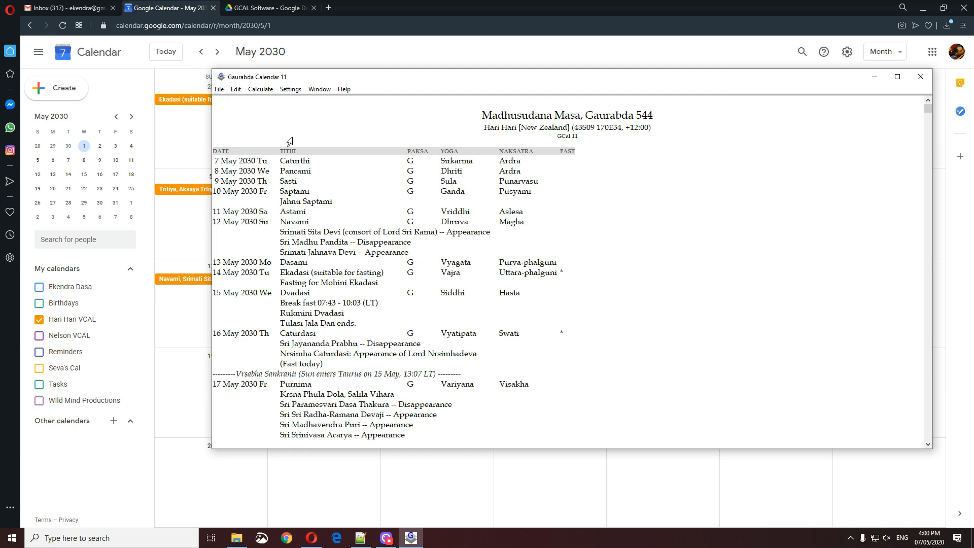
# Save the calculated calendar in Downloads as the iCalendar file Hari Hari Calendar 02.ics.
pyautogui.click(219, 90)
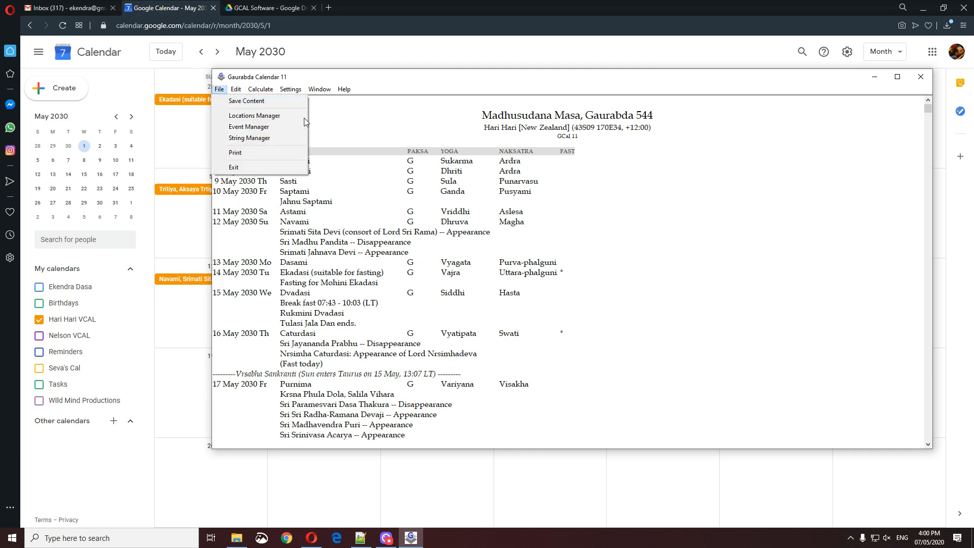
pyautogui.click(254, 100)
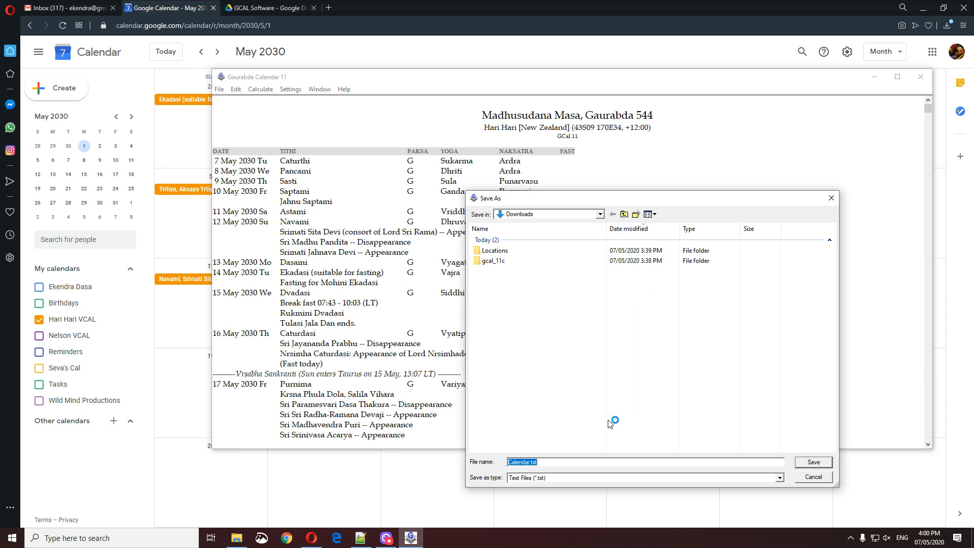
pyautogui.click(540, 478)
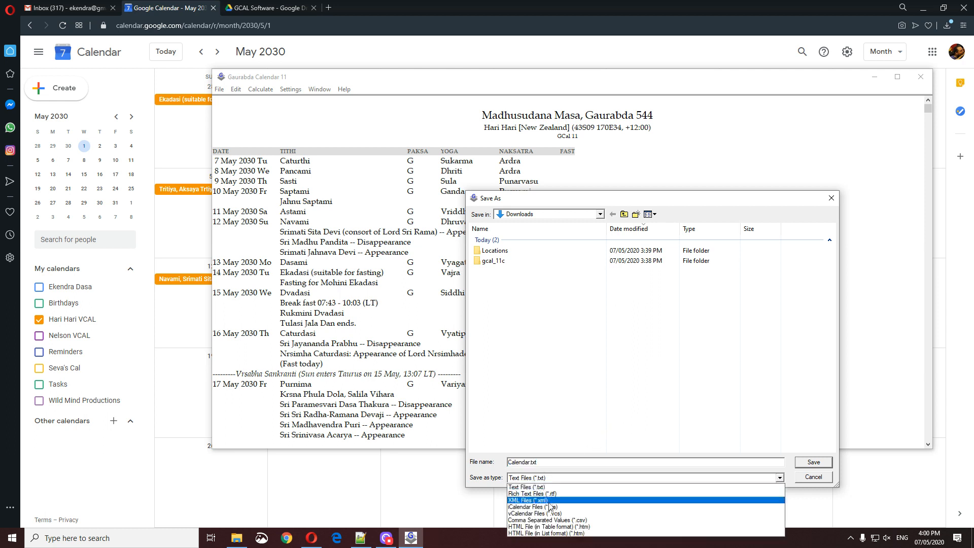
pyautogui.click(552, 507)
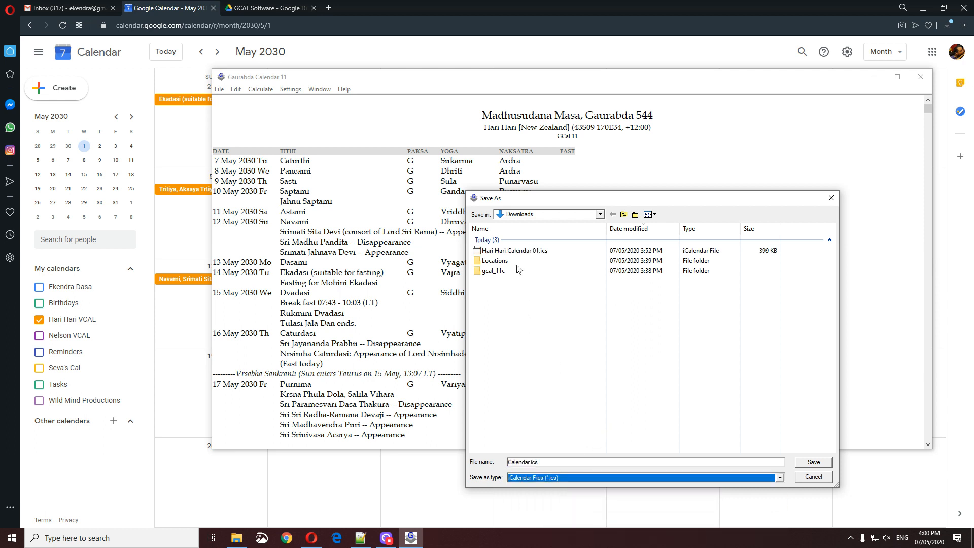
pyautogui.click(525, 252)
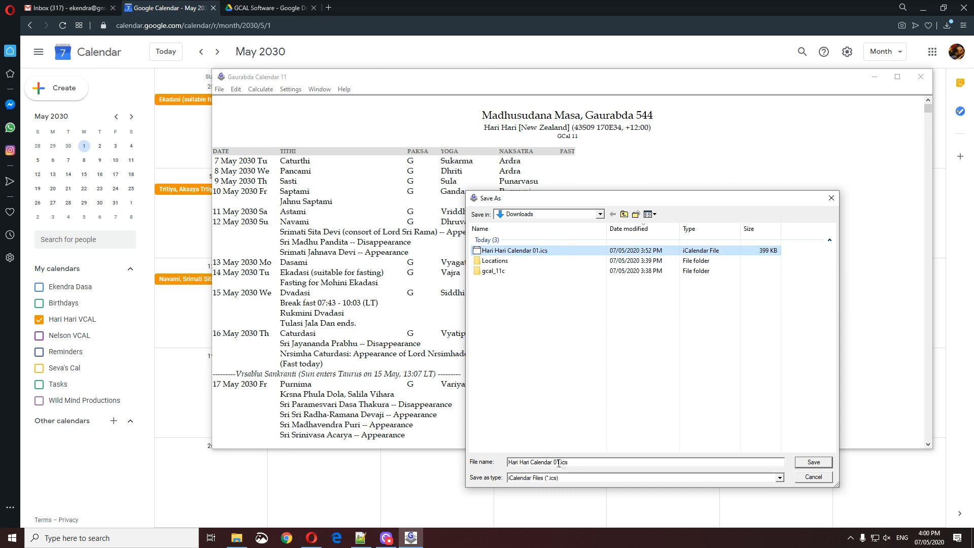
pyautogui.moveTo(556, 462); pyautogui.dragTo(559, 461)
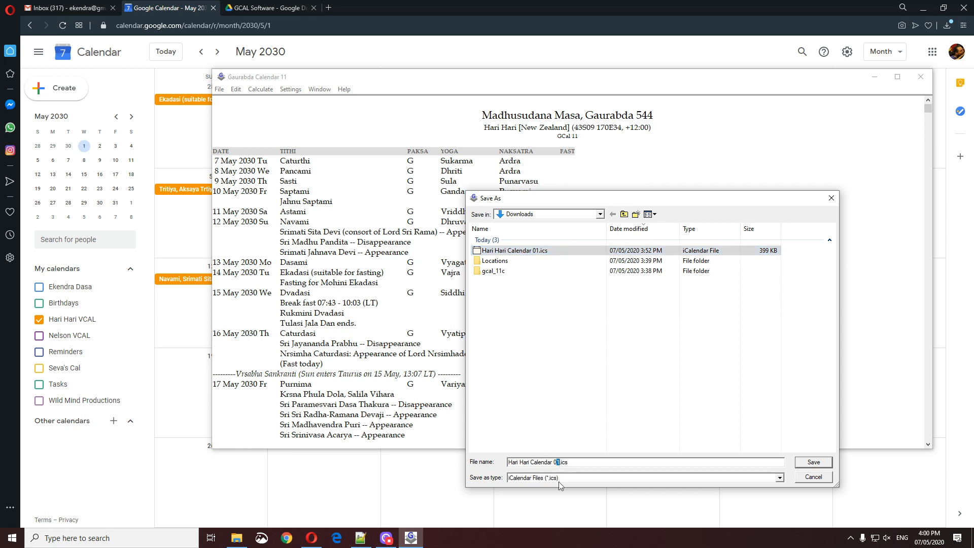
pyautogui.click(814, 462)
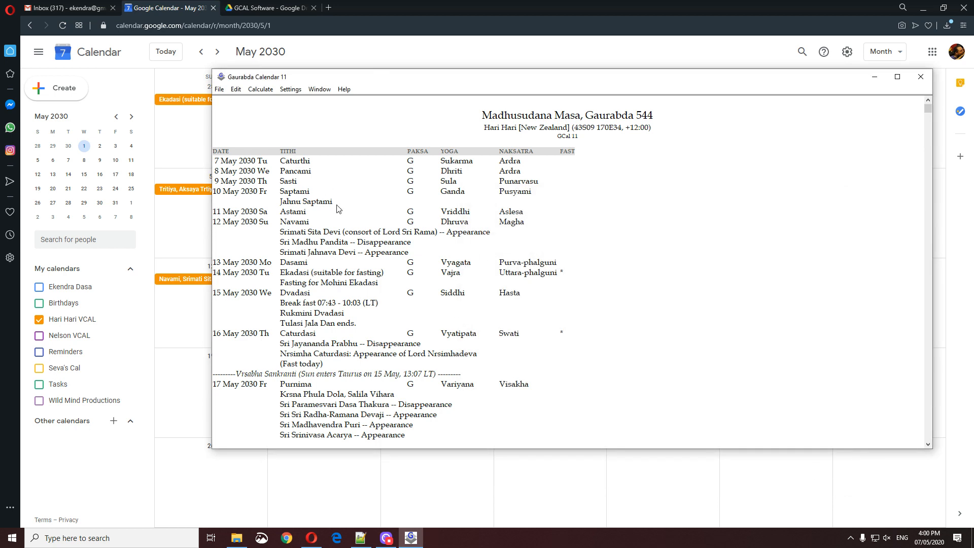
# Switch to Google Calendar and import Hari Hari Calendar 02.ics from Downloads into the Hari Hari VCAL calendar.
pyautogui.click(158, 301)
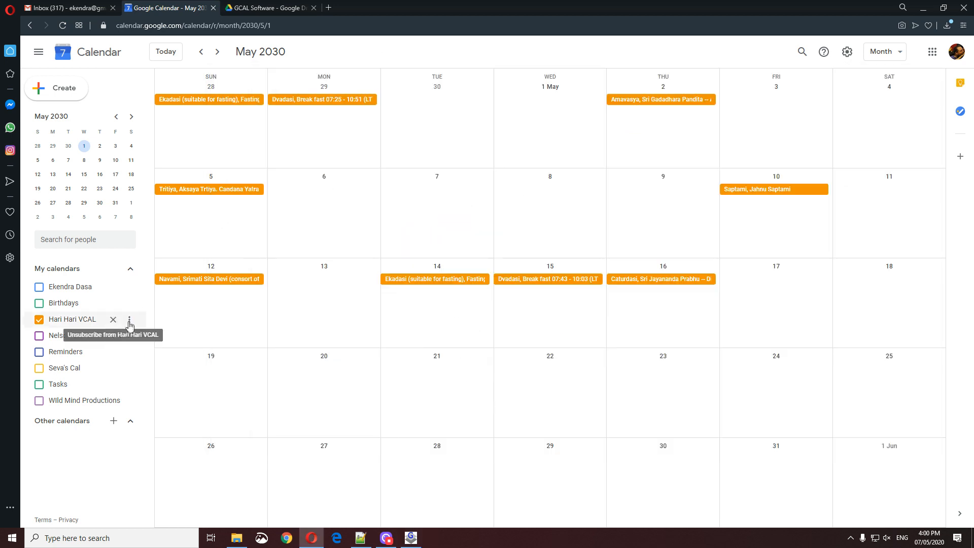
pyautogui.click(129, 321)
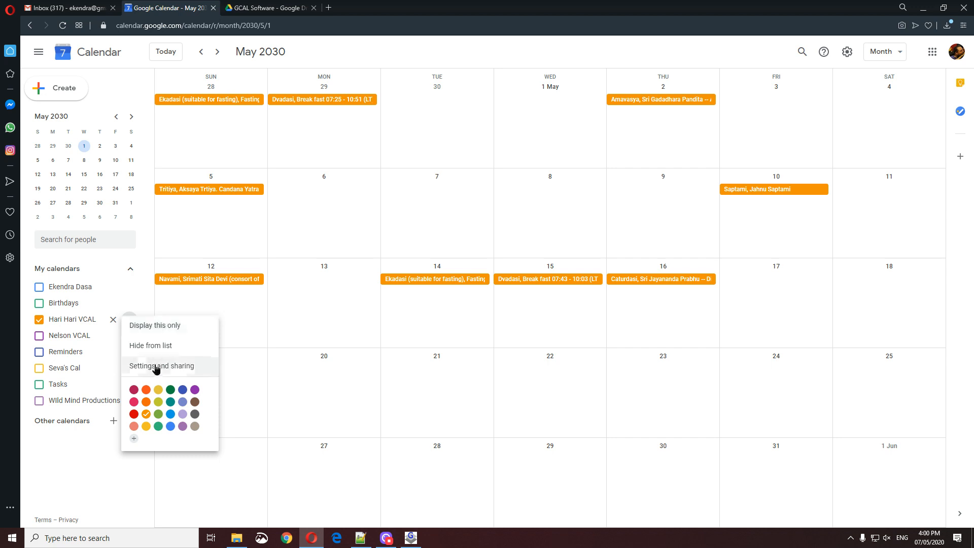
pyautogui.click(159, 366)
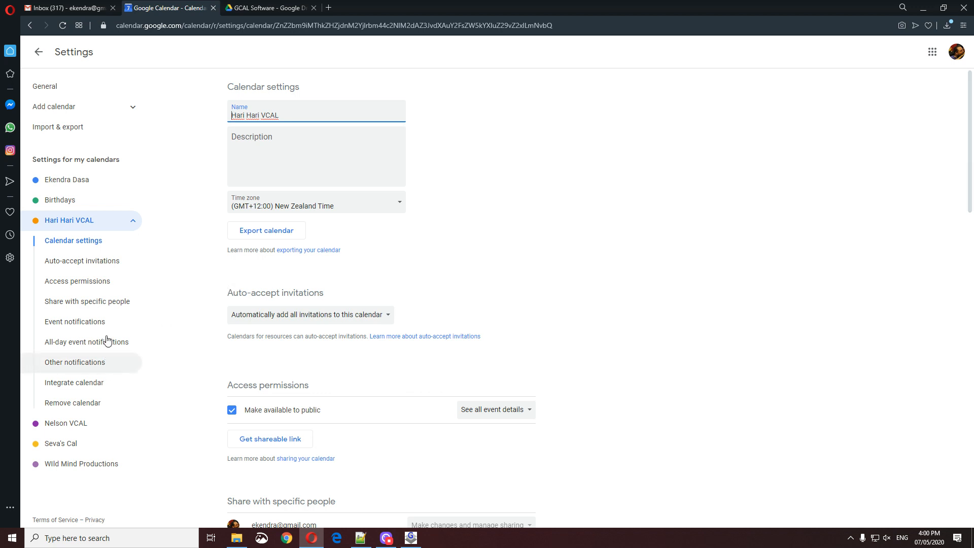
pyautogui.click(87, 136)
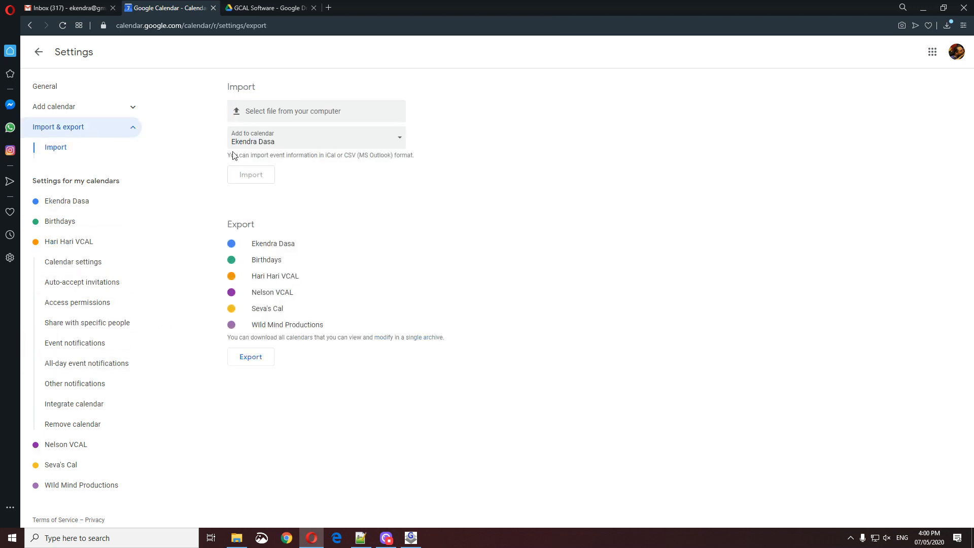
pyautogui.click(289, 112)
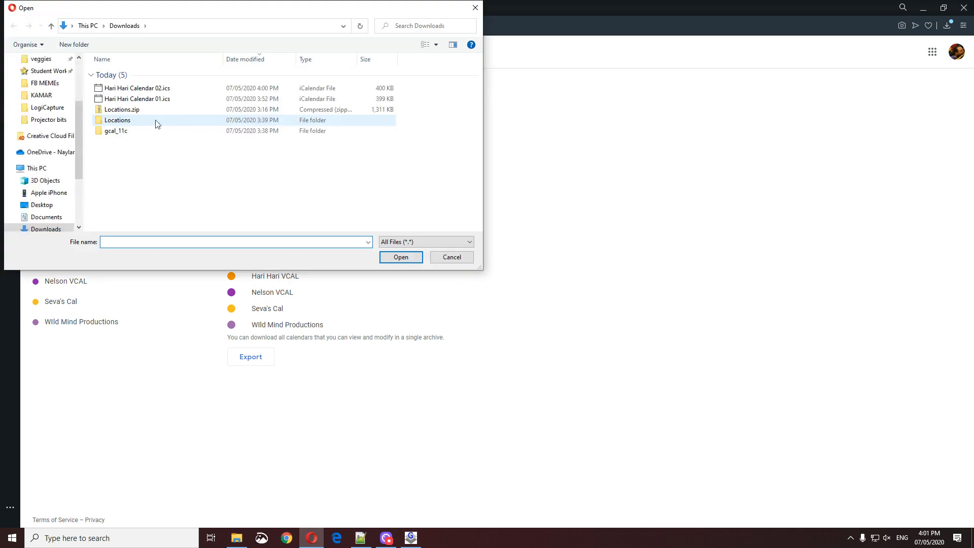
pyautogui.click(148, 89)
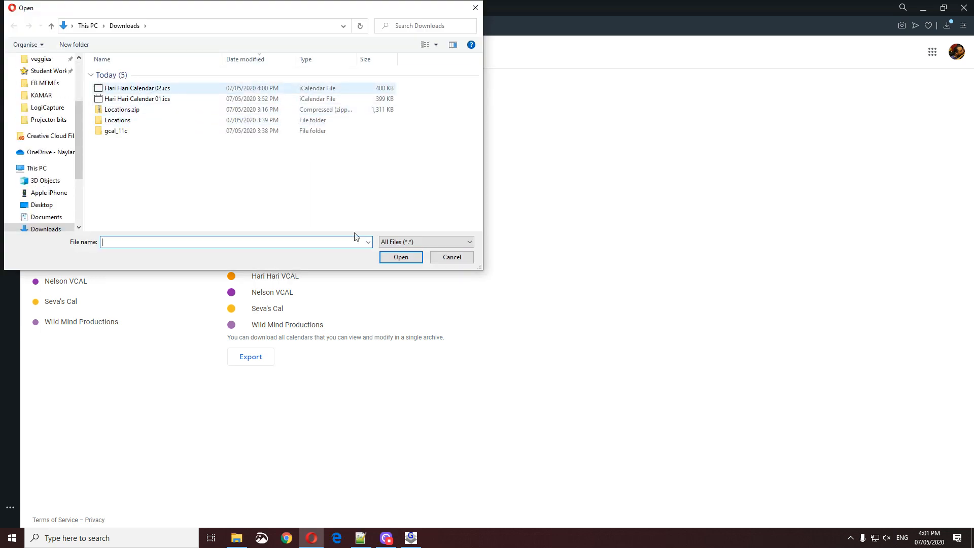
pyautogui.click(406, 262)
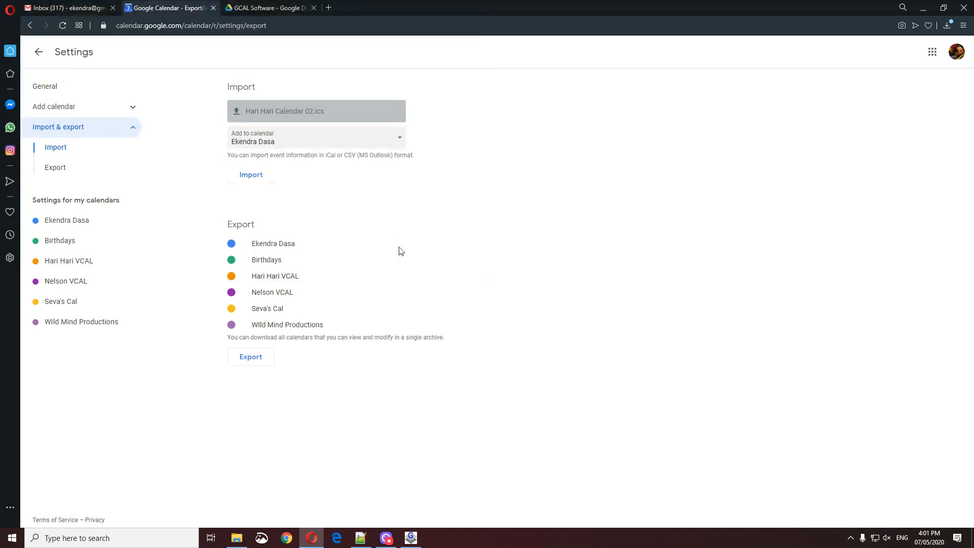
pyautogui.click(255, 141)
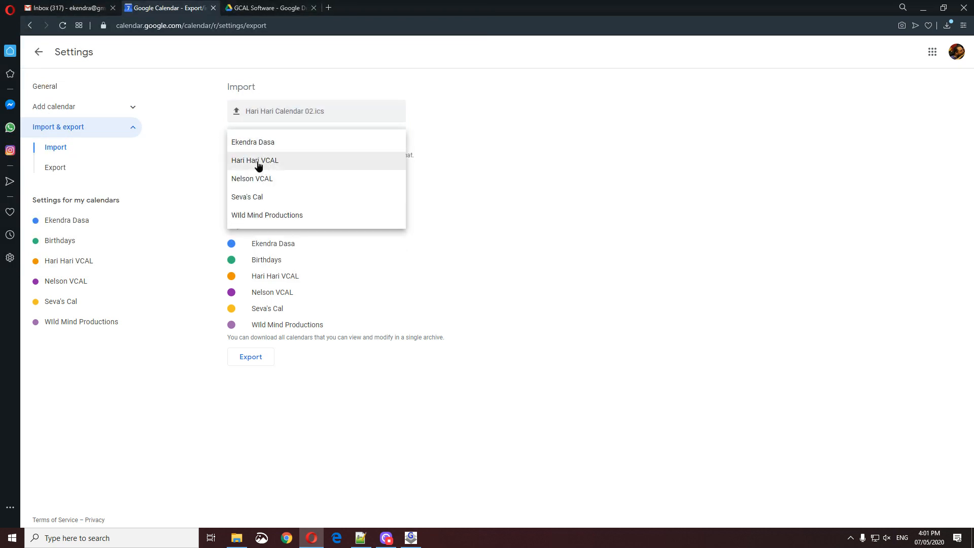
pyautogui.click(262, 162)
pyautogui.click(260, 177)
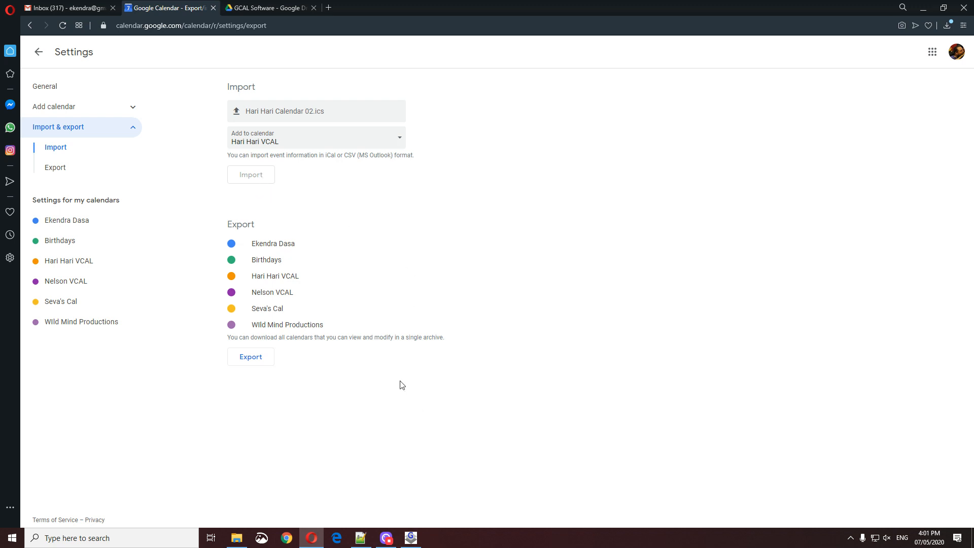
# Switch to File Explorer to view the saved Hari Hari calendar files in Downloads, and return to the Google Calendar import page.
pyautogui.click(237, 537)
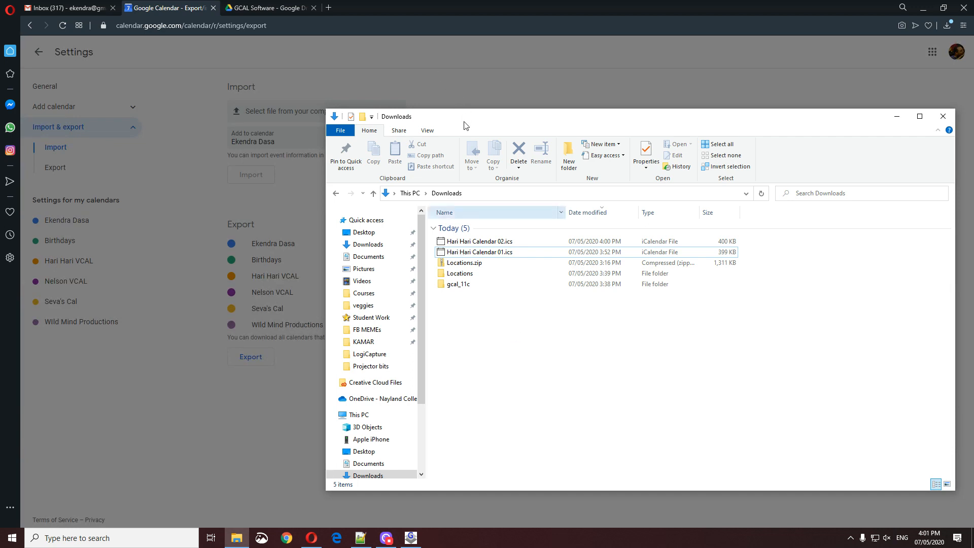
pyautogui.moveTo(463, 122); pyautogui.dragTo(411, 74)
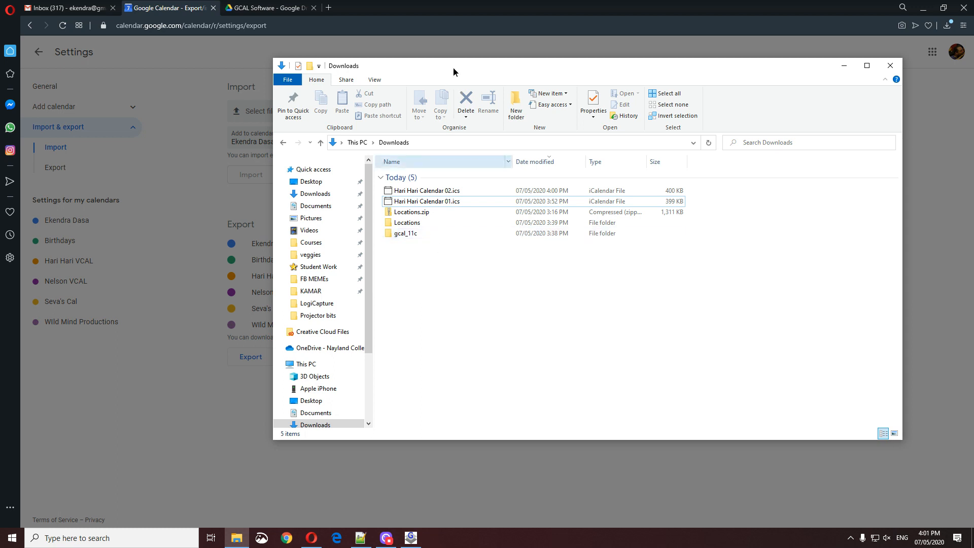
pyautogui.moveTo(453, 67); pyautogui.dragTo(495, 88)
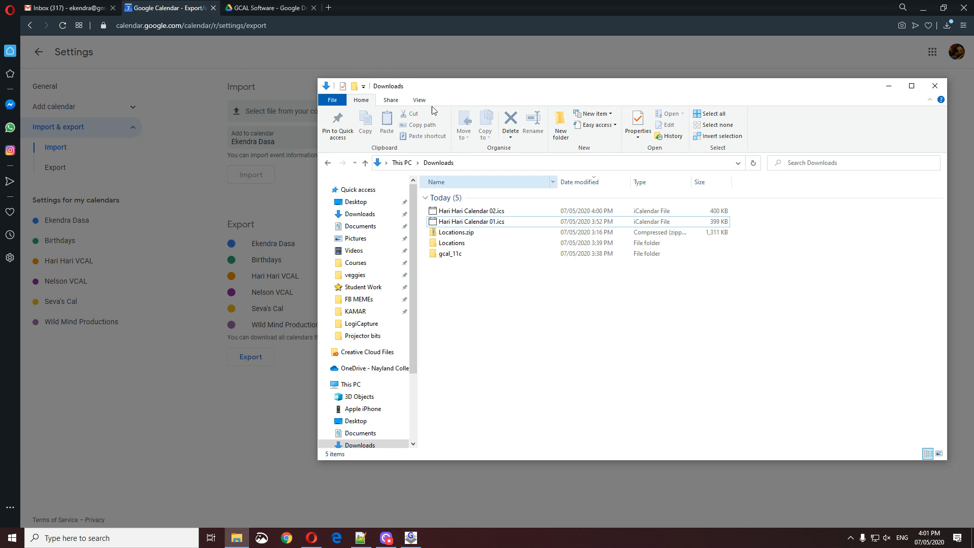
pyautogui.moveTo(432, 106); pyautogui.dragTo(412, 125)
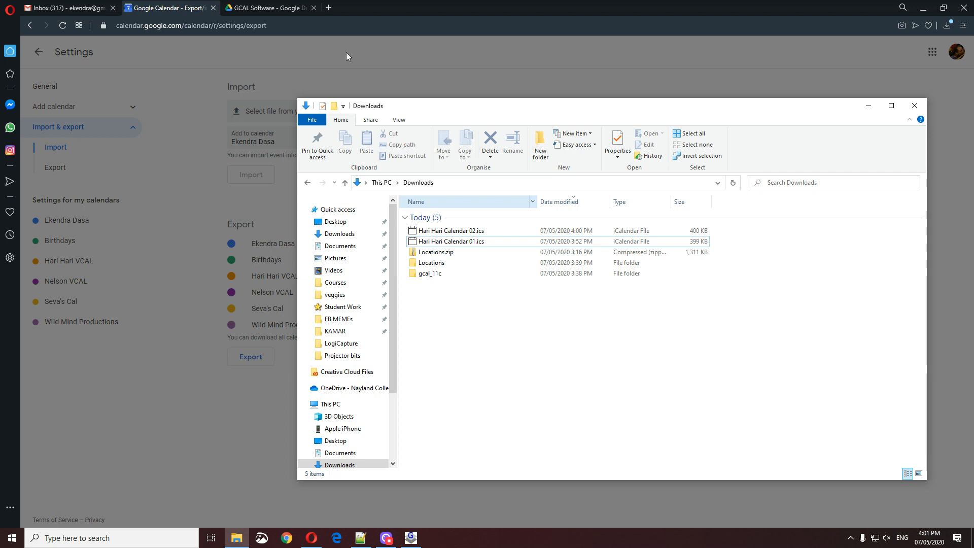
pyautogui.click(346, 53)
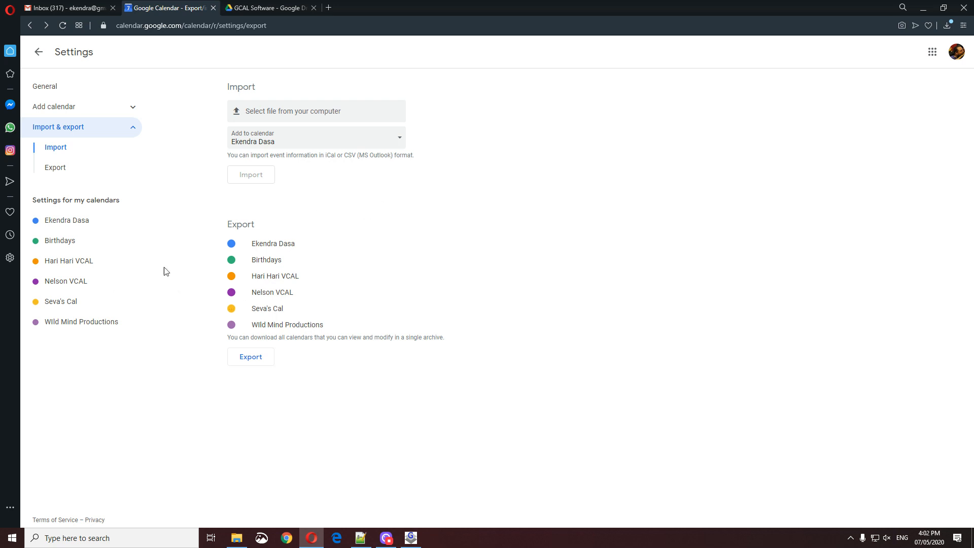
# Open the settings of the Hari Hari VCAL calendar, review its sharing and notification options, and copy its shareable link.
pyautogui.click(82, 264)
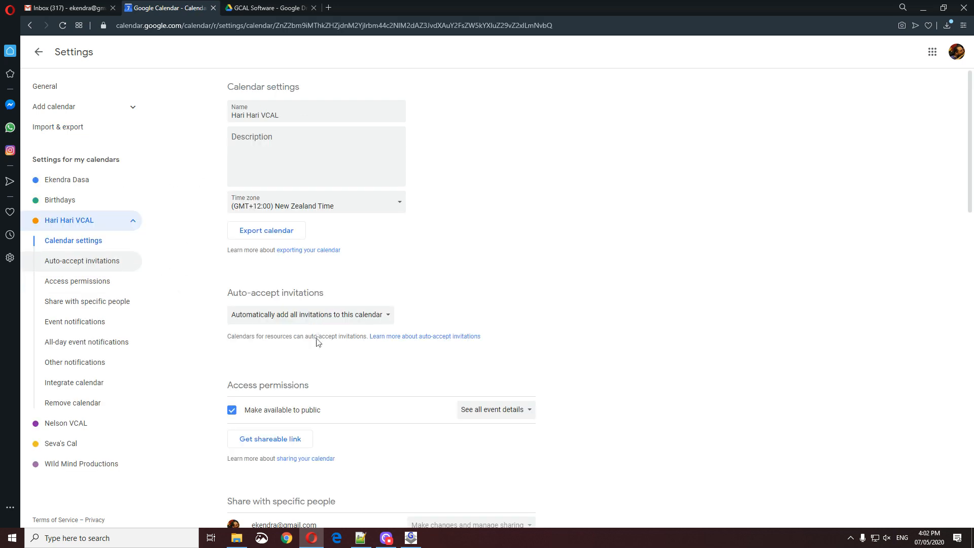
pyautogui.scroll(-3, 279, 325)
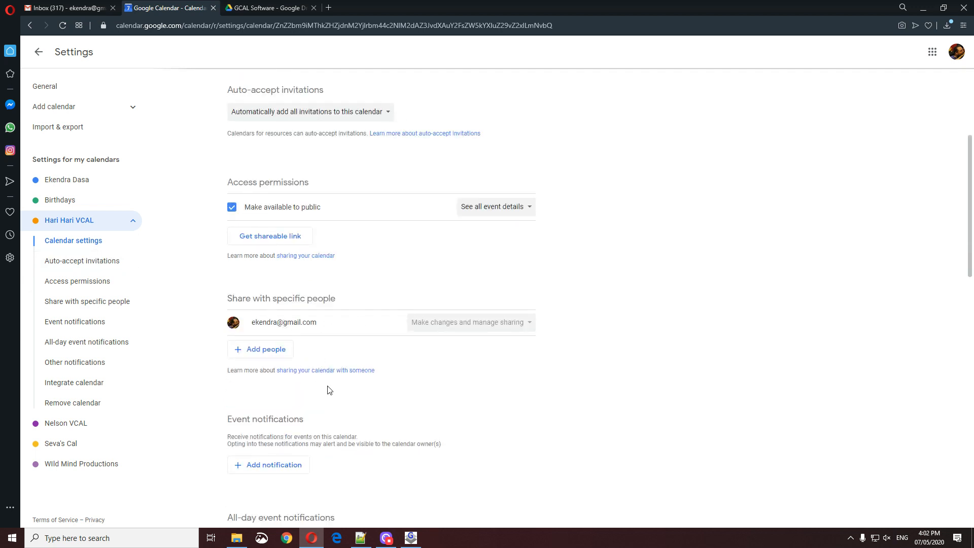
pyautogui.scroll(-3, 332, 378)
pyautogui.scroll(-1, 334, 381)
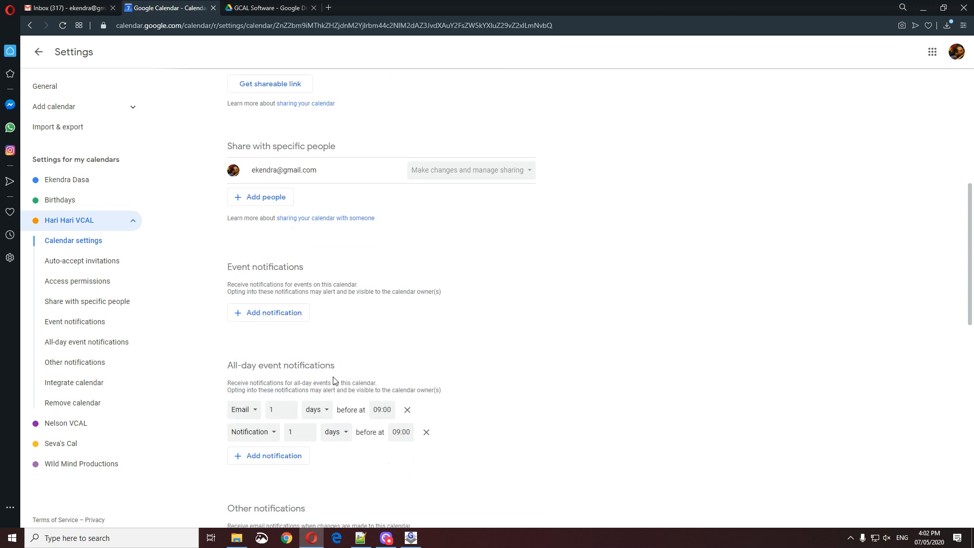
pyautogui.scroll(5, 333, 381)
pyautogui.scroll(1, 384, 354)
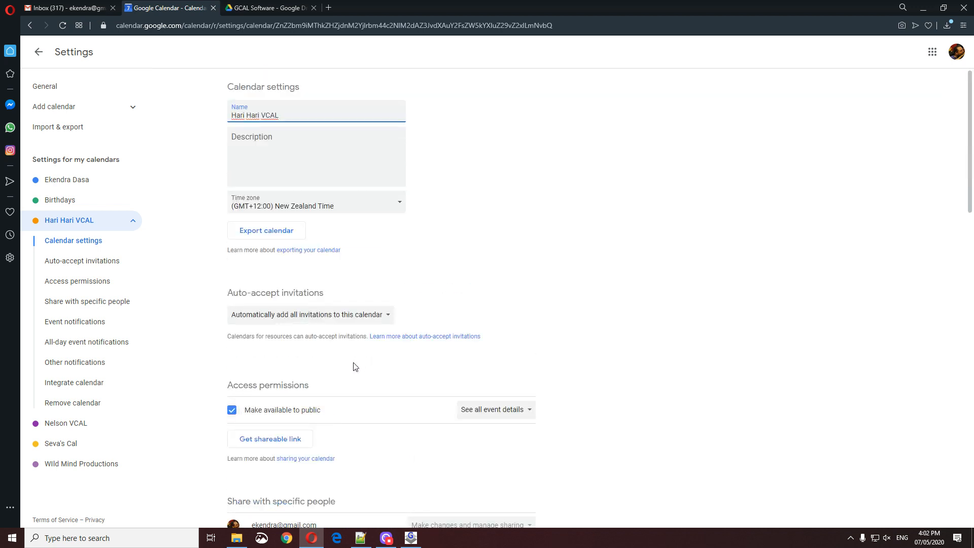
pyautogui.scroll(-1, 348, 365)
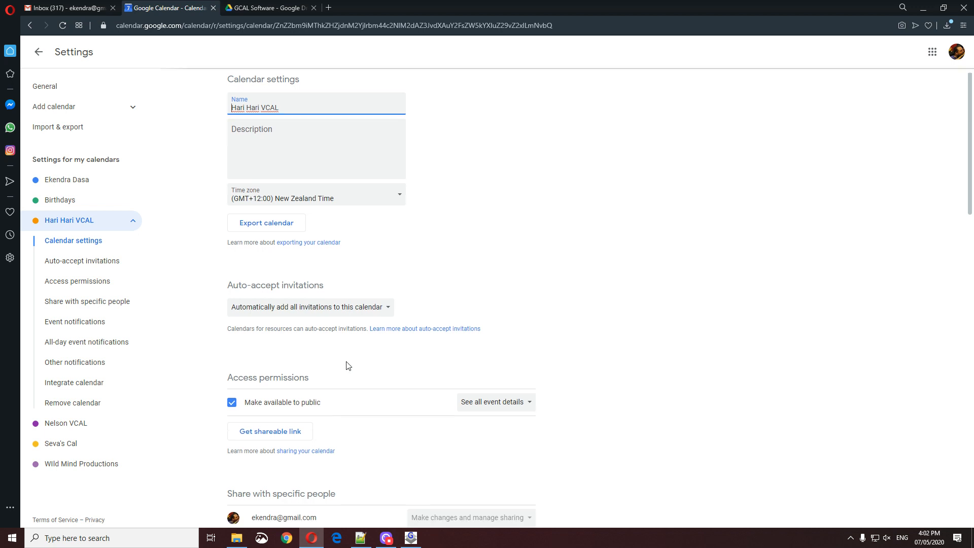
pyautogui.scroll(-4, 370, 346)
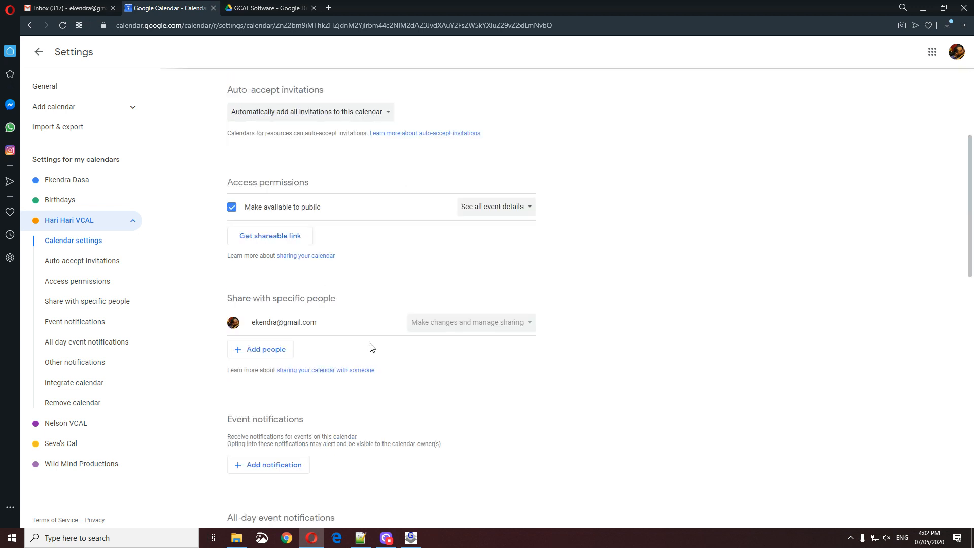
pyautogui.click(269, 243)
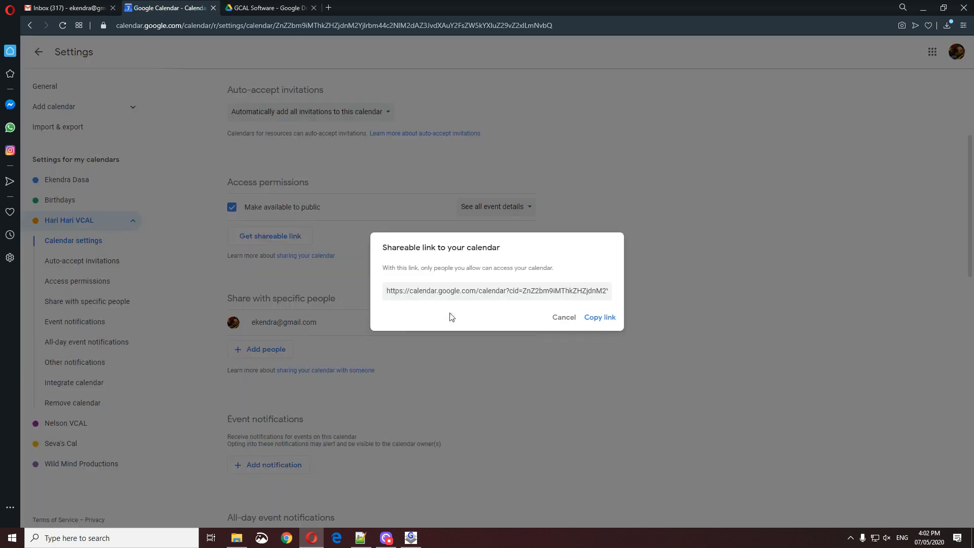
pyautogui.click(599, 318)
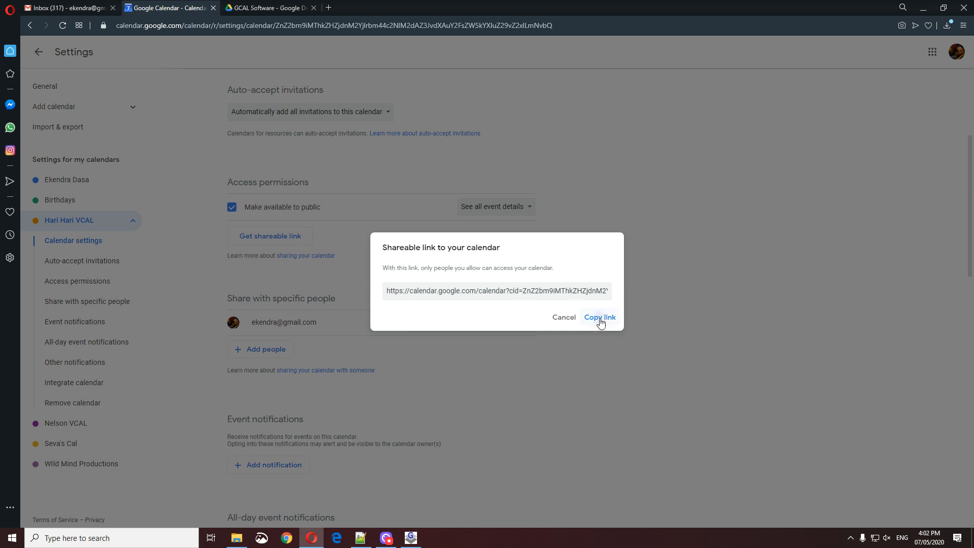